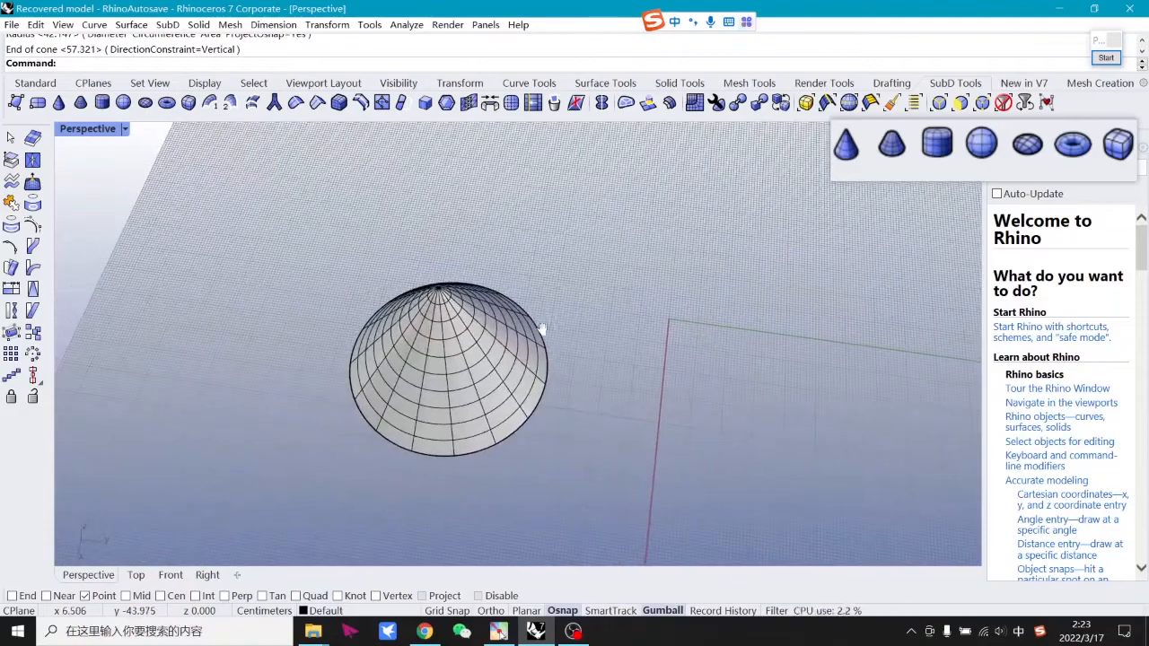
Toggle the SubD cone between flat and smooth display to compare its faces, leaving it in flat display.
right_click_drag(546, 384, 573, 457)
key("Tab")
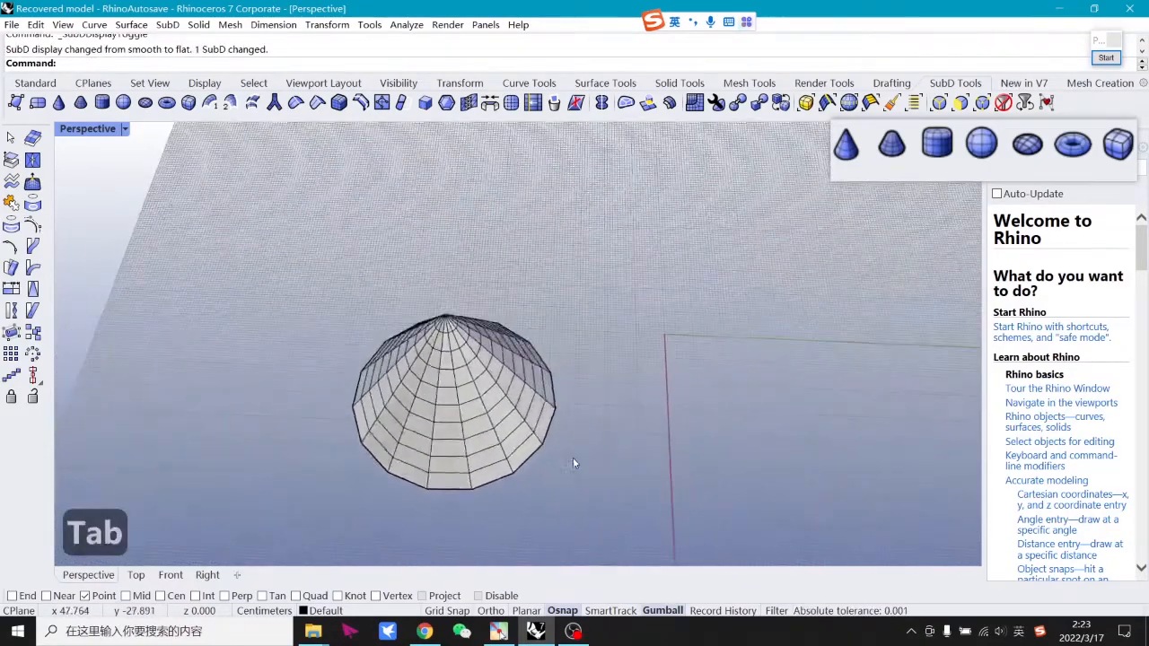
key("Tab")
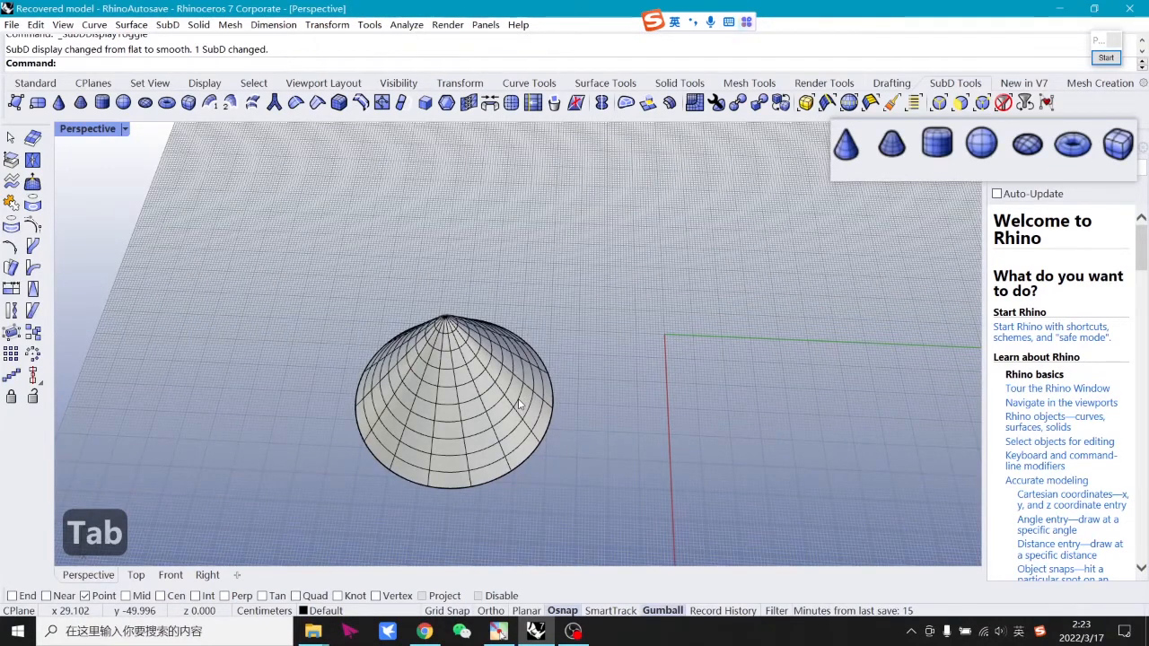
mouse_move(521, 404)
right_mouse_down()
mouse_move(528, 366)
mouse_move(500, 407)
right_mouse_up()
key("Tab")
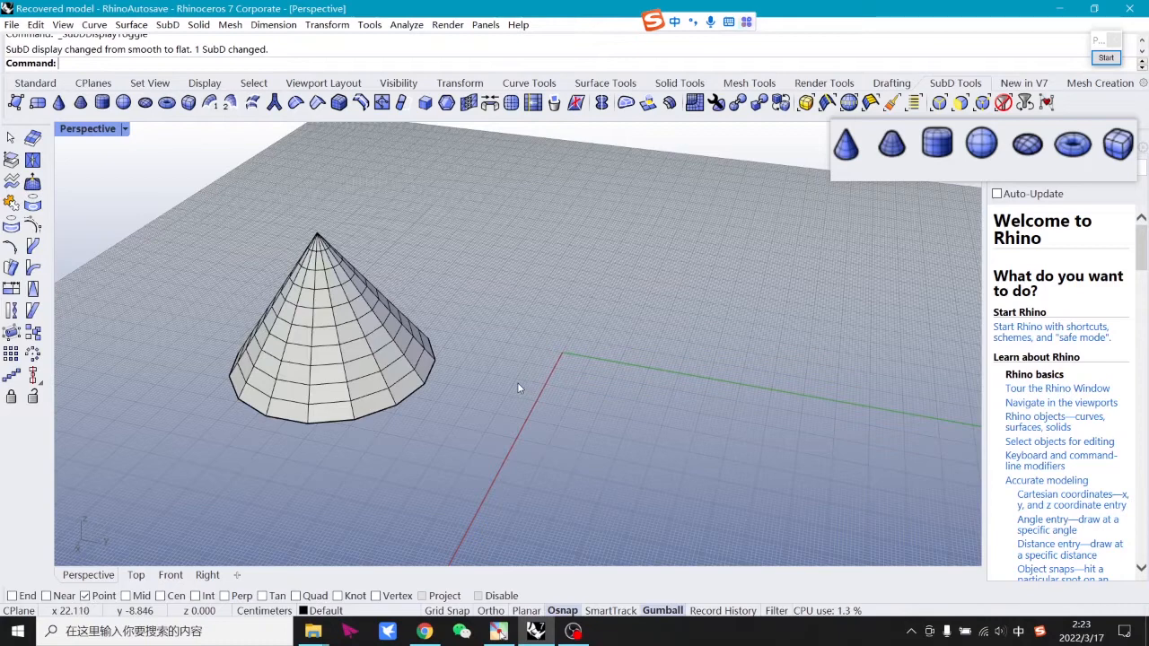
right_click_drag(359, 399, 341, 404)
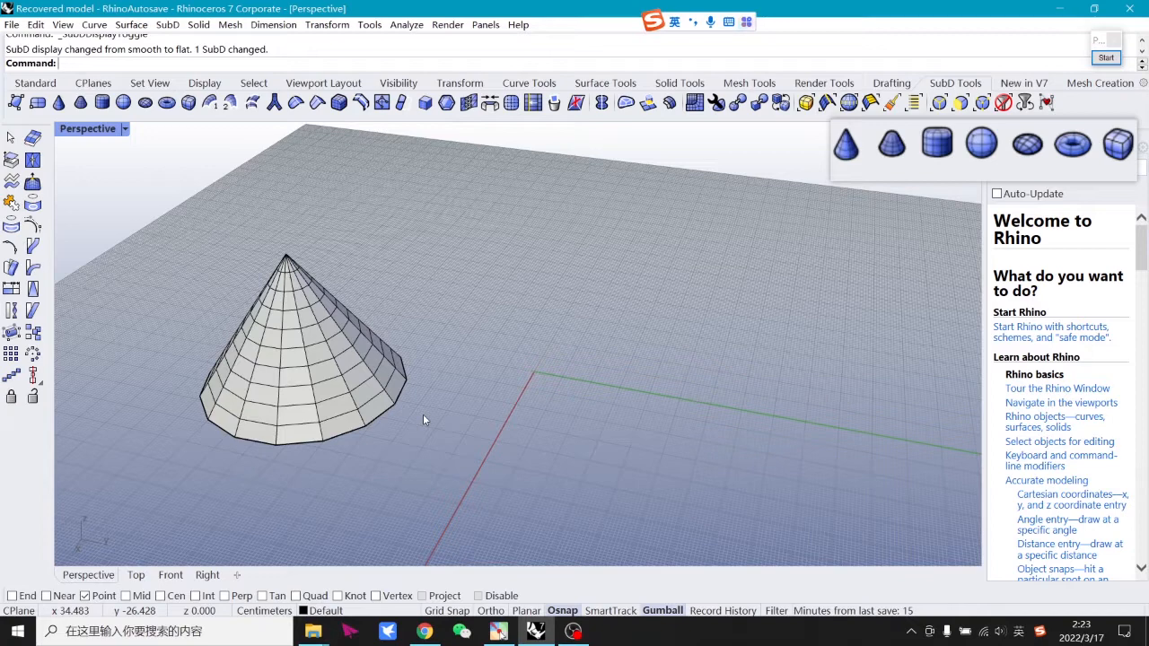
Draw an open SubD cone with 3 vertical faces and 8 around faces beside the first cone, and shift it away along the Y axis.
left_click(58, 102)
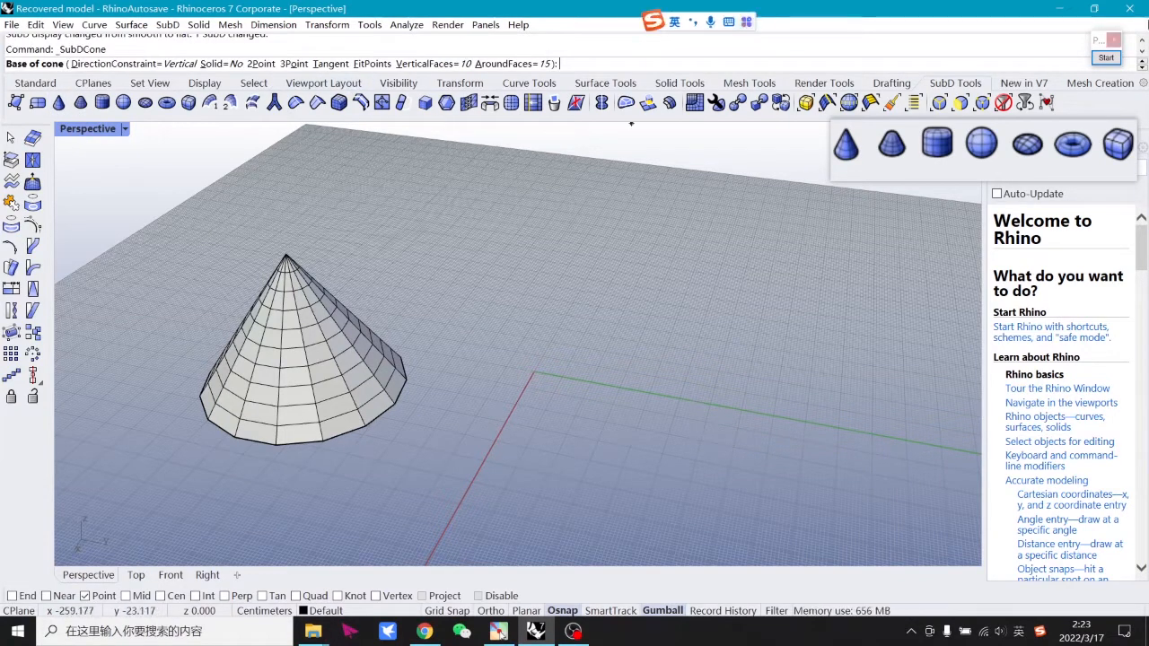
left_click(1106, 58)
mouse_move(108, 46)
left_mouse_down()
mouse_move(7, 63)
mouse_move(476, 77)
mouse_move(227, 54)
left_mouse_up()
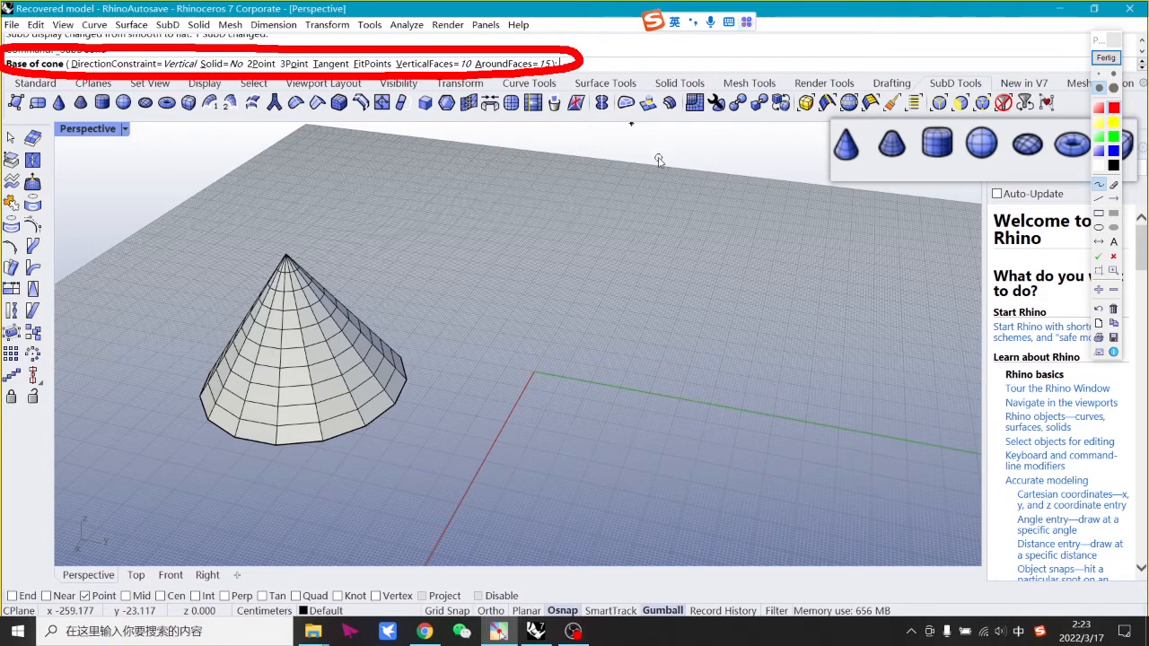
left_click(1105, 59)
left_click(427, 65)
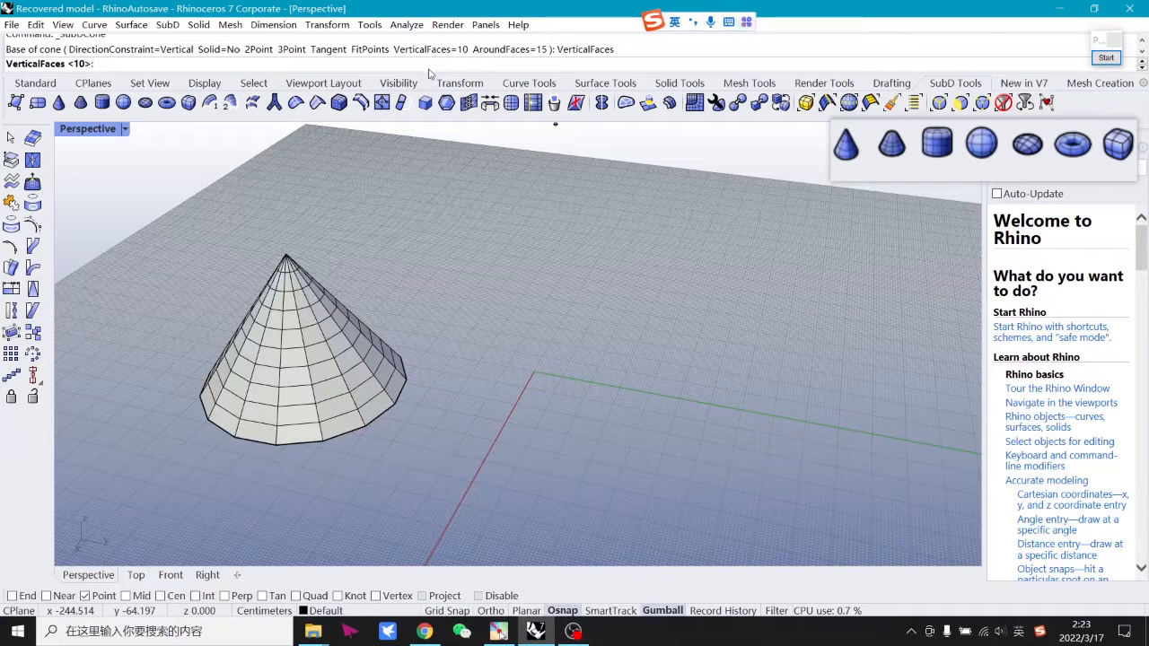
type("3")
key("Return")
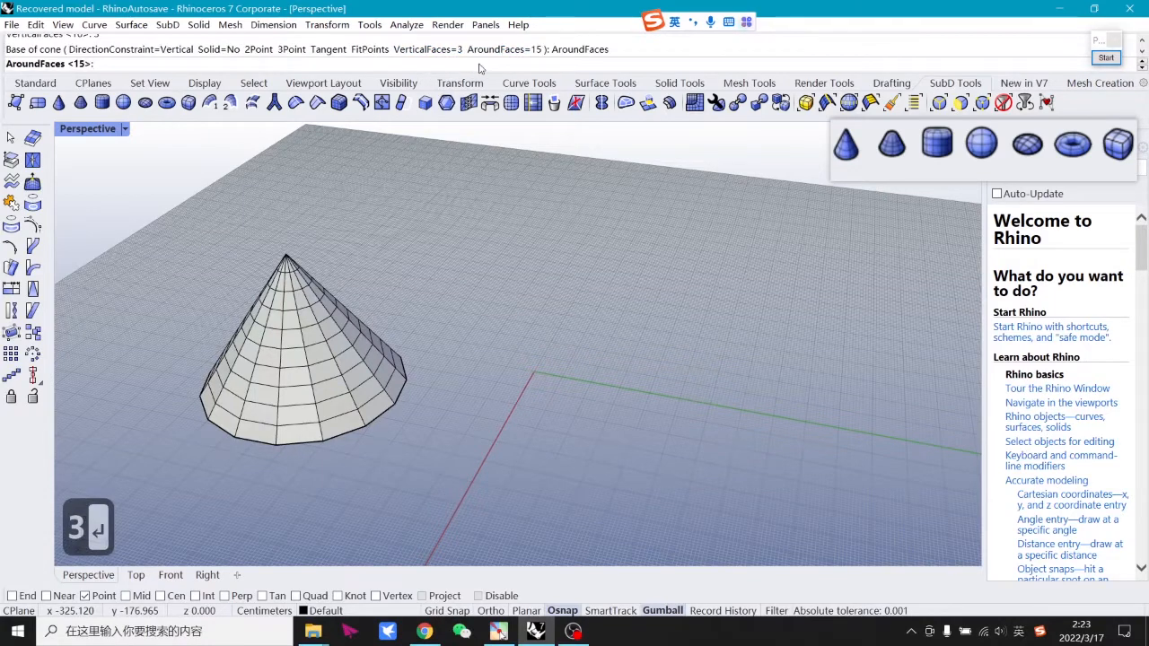
type("8")
key("Return")
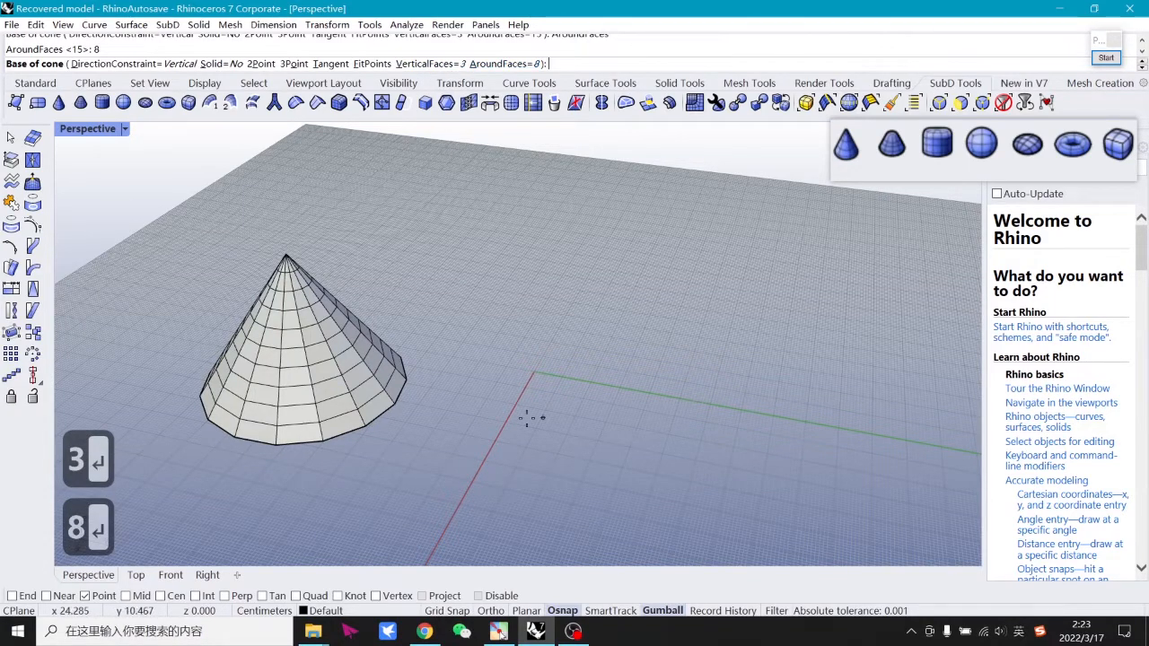
left_click(492, 406)
left_click(572, 445)
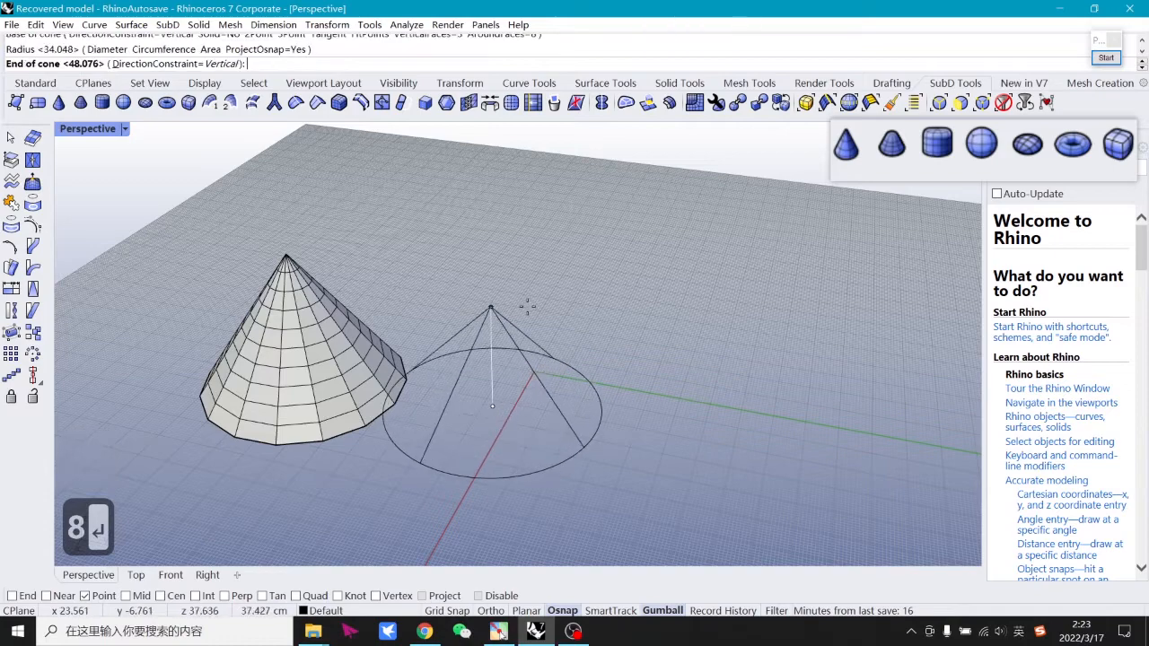
left_click(526, 278)
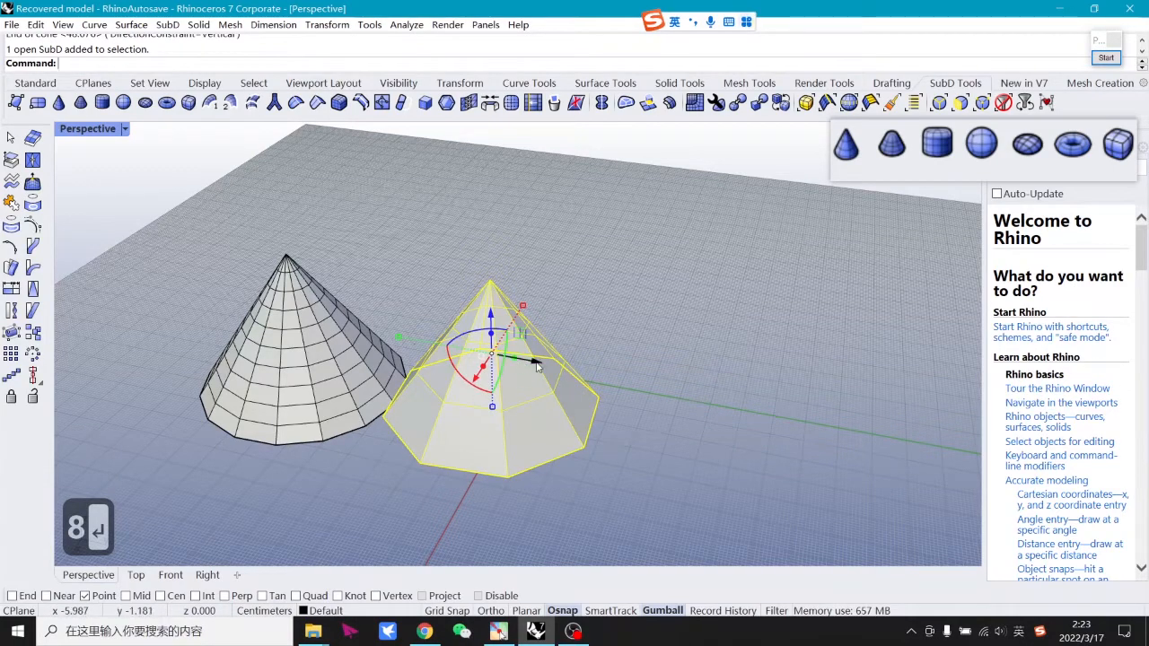
left_click_drag(536, 364, 576, 371)
left_click(652, 391)
Toggle both cones between smooth and flat display and examine their face layouts from several angles.
mouse_move(651, 392)
right_mouse_down()
mouse_move(690, 354)
mouse_move(686, 384)
mouse_move(651, 411)
mouse_move(682, 428)
mouse_move(708, 476)
mouse_move(696, 388)
mouse_move(704, 474)
mouse_move(693, 413)
mouse_move(769, 385)
mouse_move(806, 398)
mouse_move(733, 457)
right_mouse_up()
key("Tab")
key("Tab")
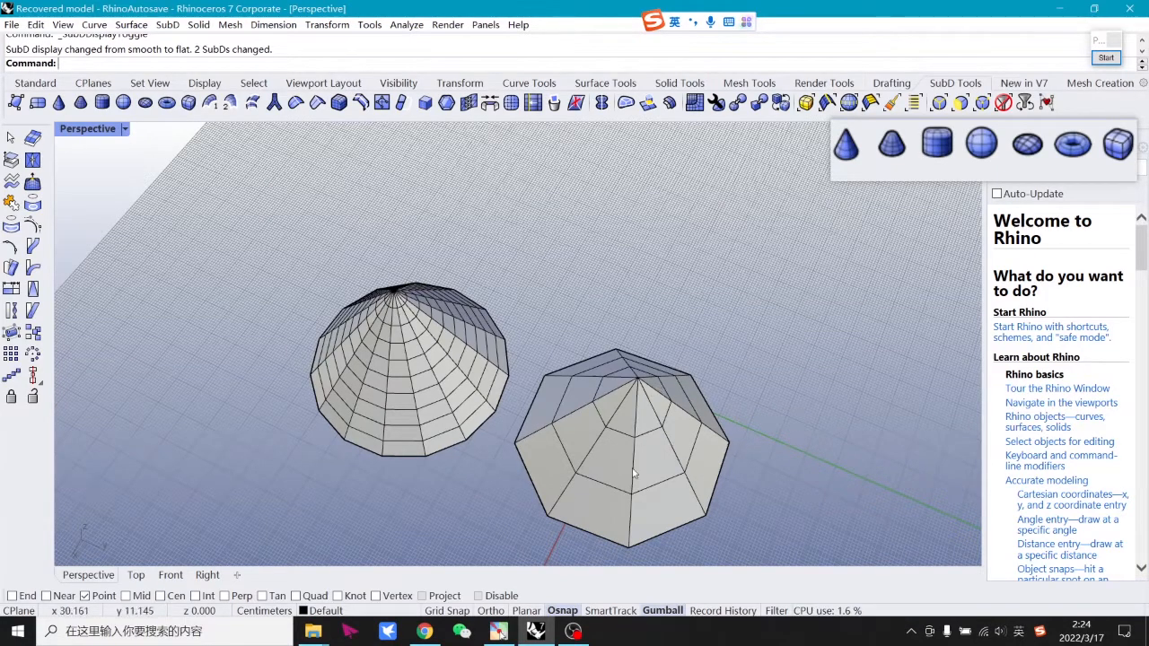
right_click_drag(634, 473, 667, 455)
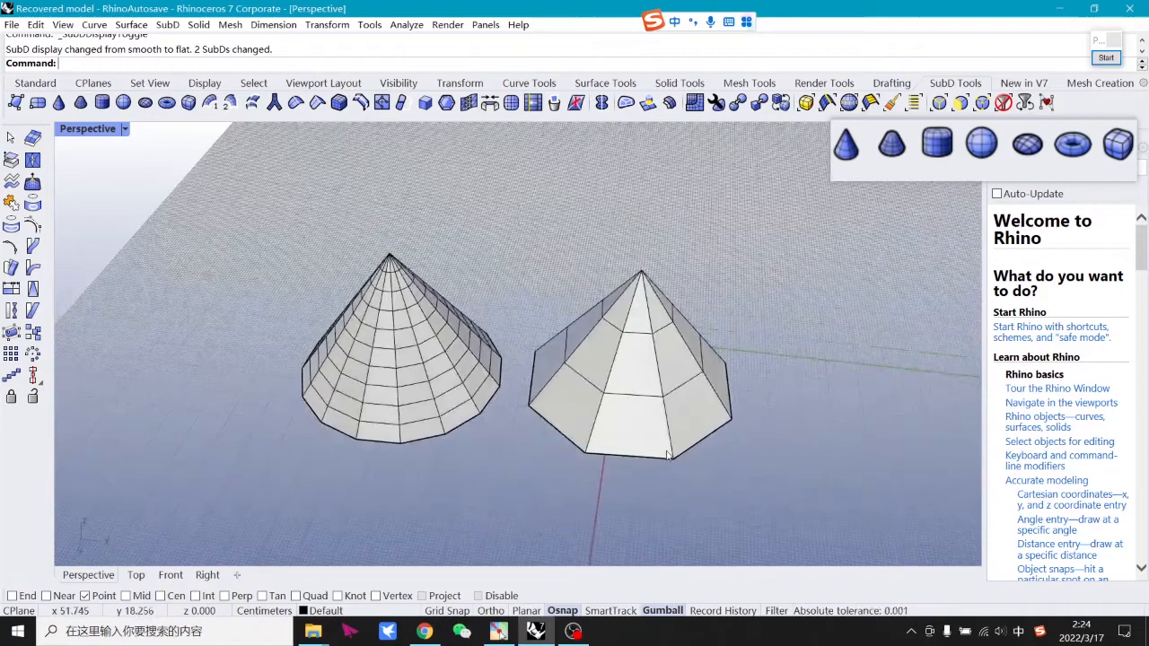
left_click(597, 351)
right_click_drag(598, 351, 759, 431)
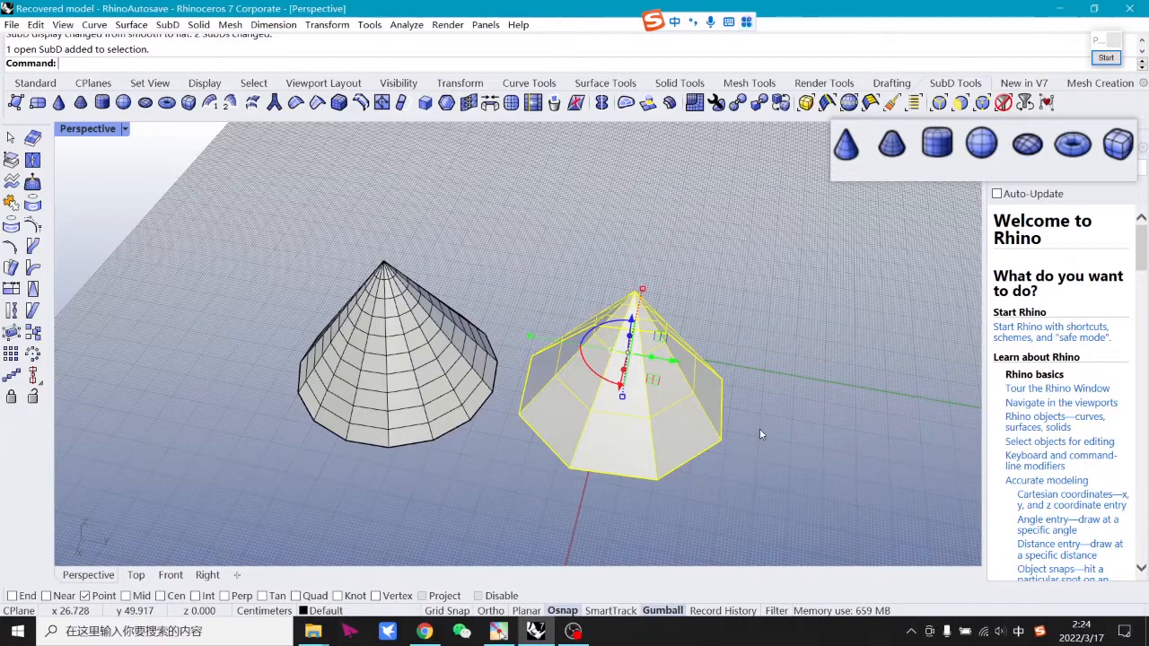
left_click(759, 434)
left_click(714, 415)
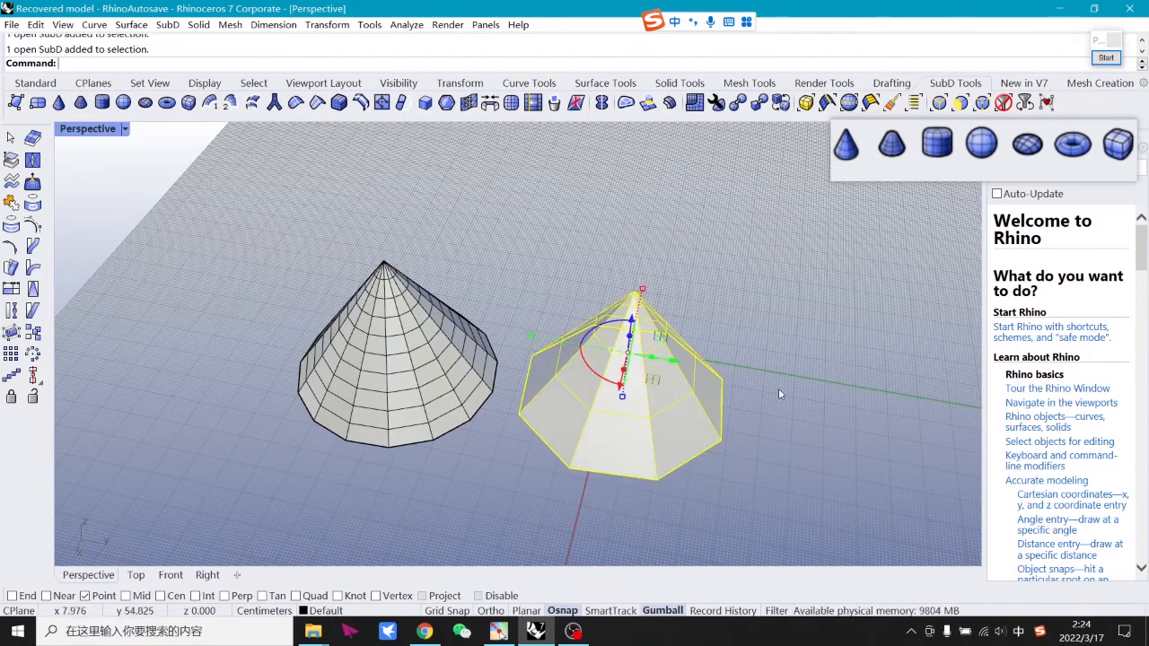
left_click(779, 413)
right_click_drag(779, 413, 667, 336)
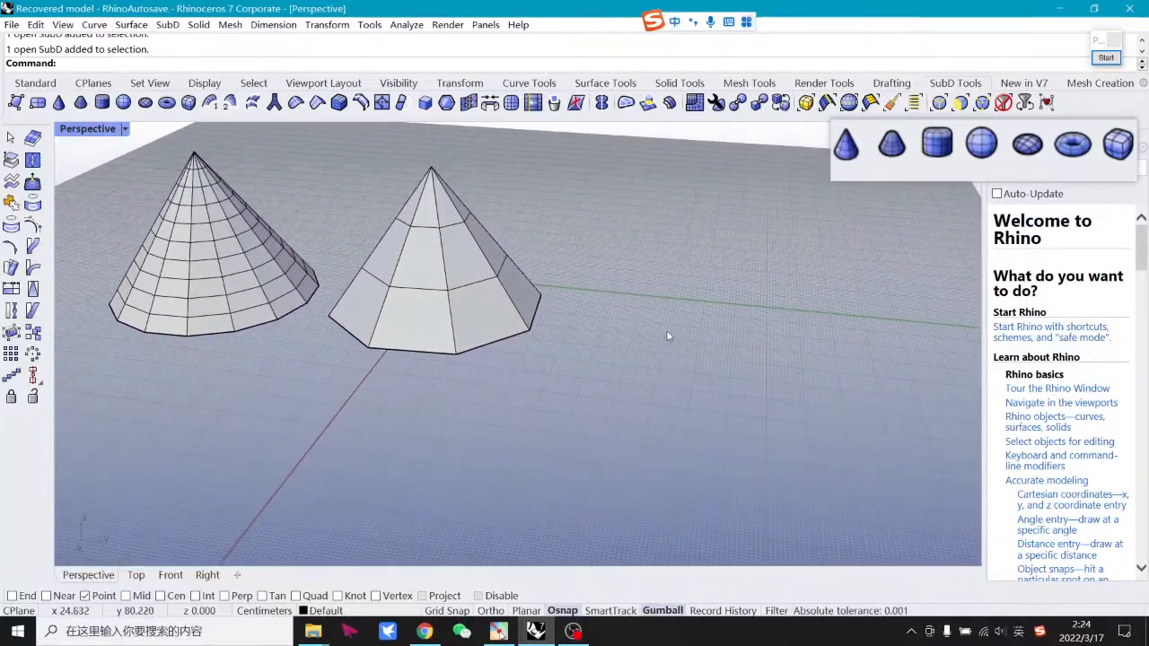
Draw a solid SubD truncated cone beside the second cone, base radius about 28 cm and height about 34 cm, narrowing towards the top.
left_click(79, 103)
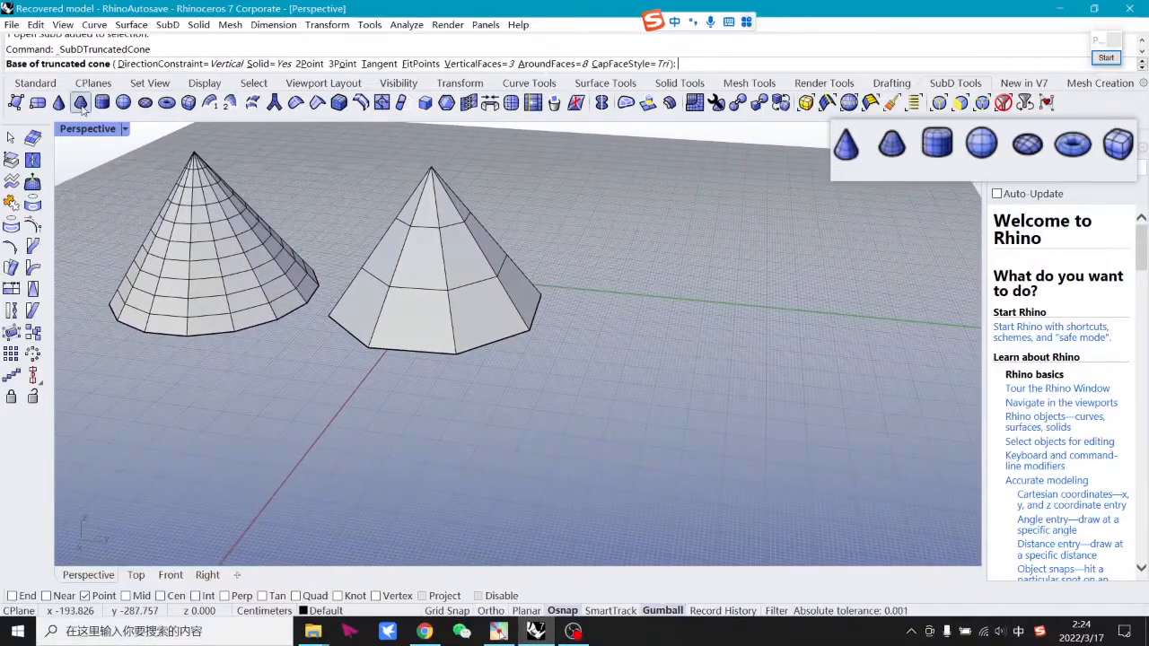
left_click(660, 312)
left_click(745, 333)
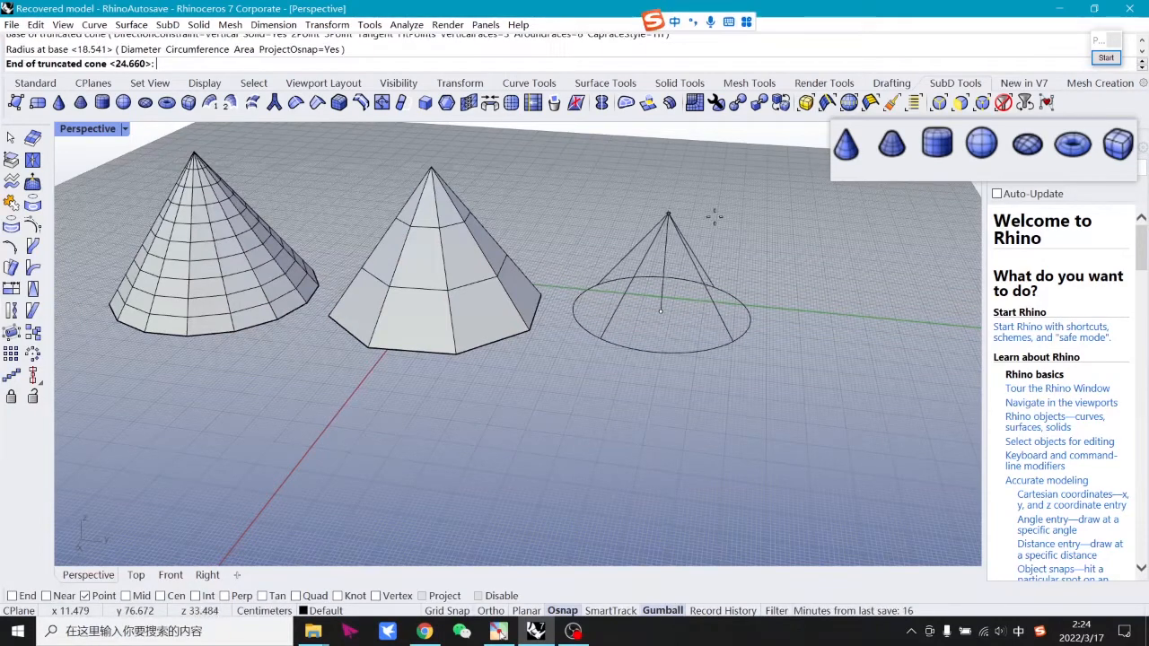
left_click(669, 211)
left_click(715, 216)
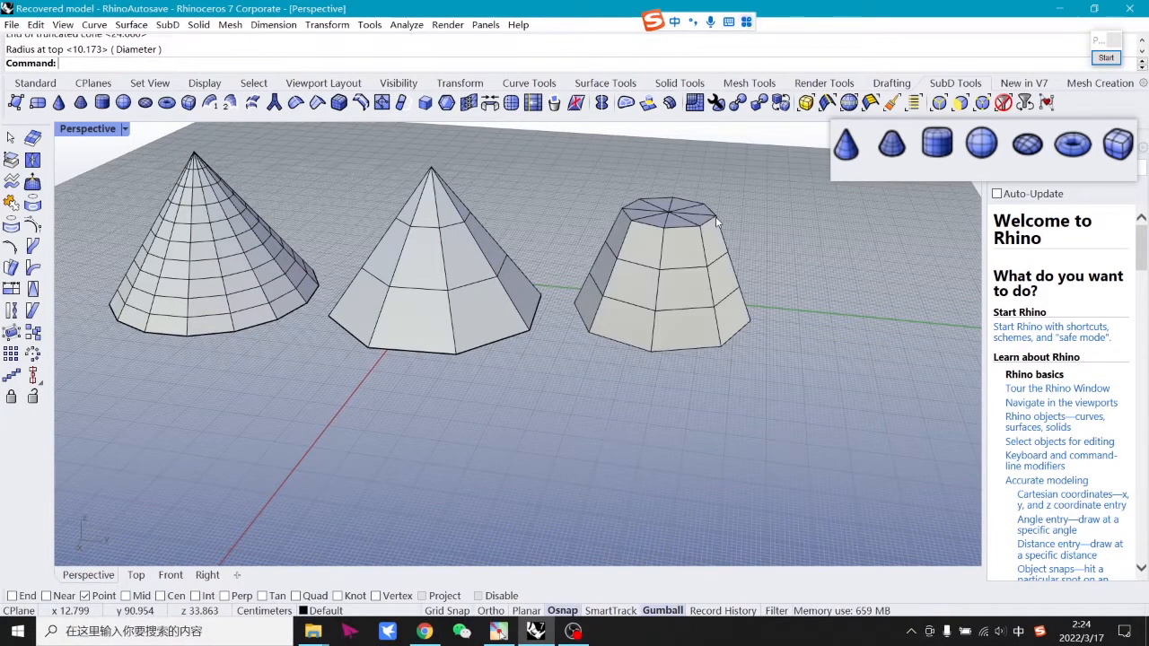
Draw a second SubD truncated cone with Solid set to No beside the solid one, base radius about 21 cm.
right_click_drag(716, 216, 482, 303)
right_click(665, 384)
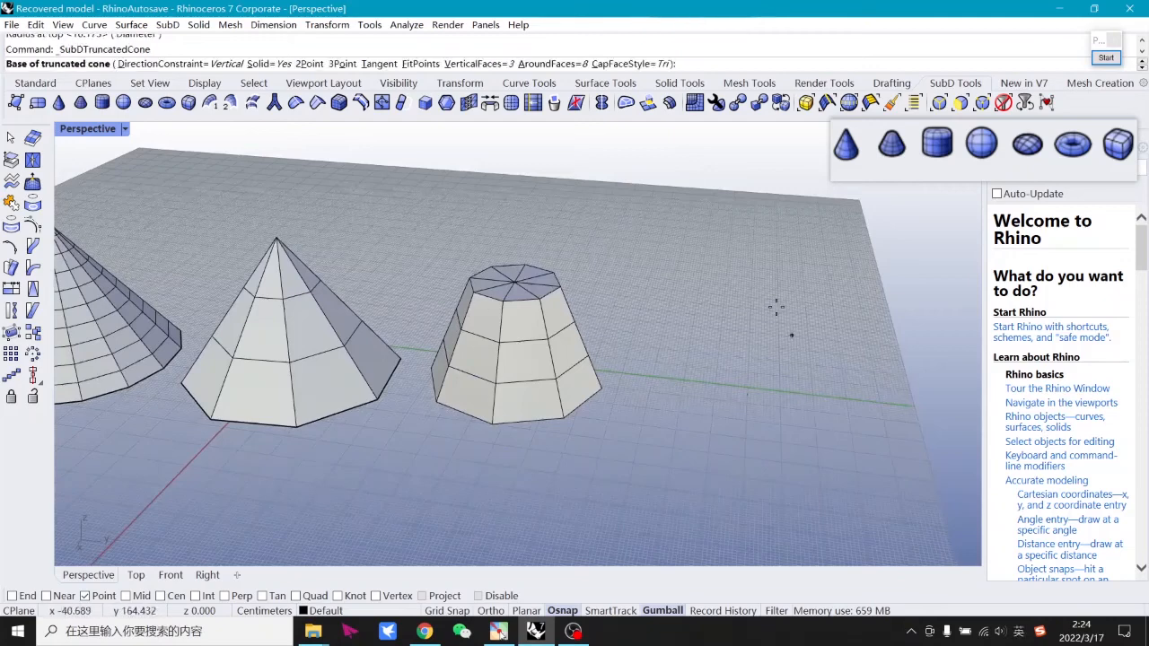
left_click(265, 64)
left_click(678, 399)
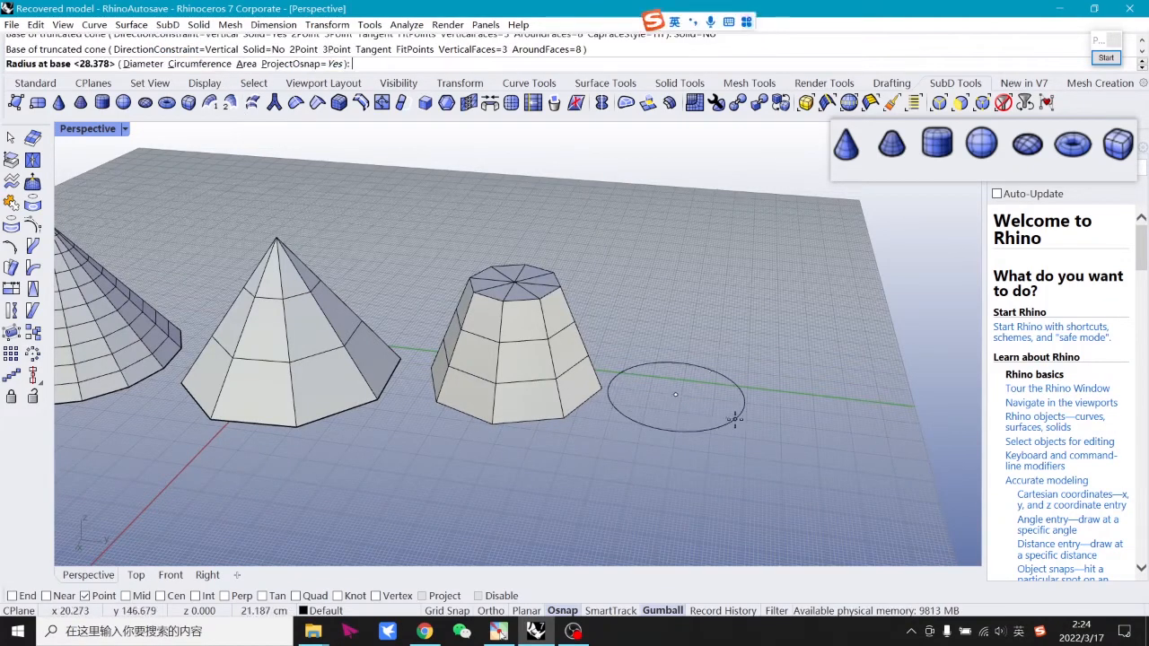
left_click(735, 418)
left_click(683, 309)
left_click(723, 318)
Draw a solid SubD cylinder with 2 vertical faces and 8 around faces beside the open truncated cone.
right_click_drag(723, 318, 562, 257)
left_click(102, 102)
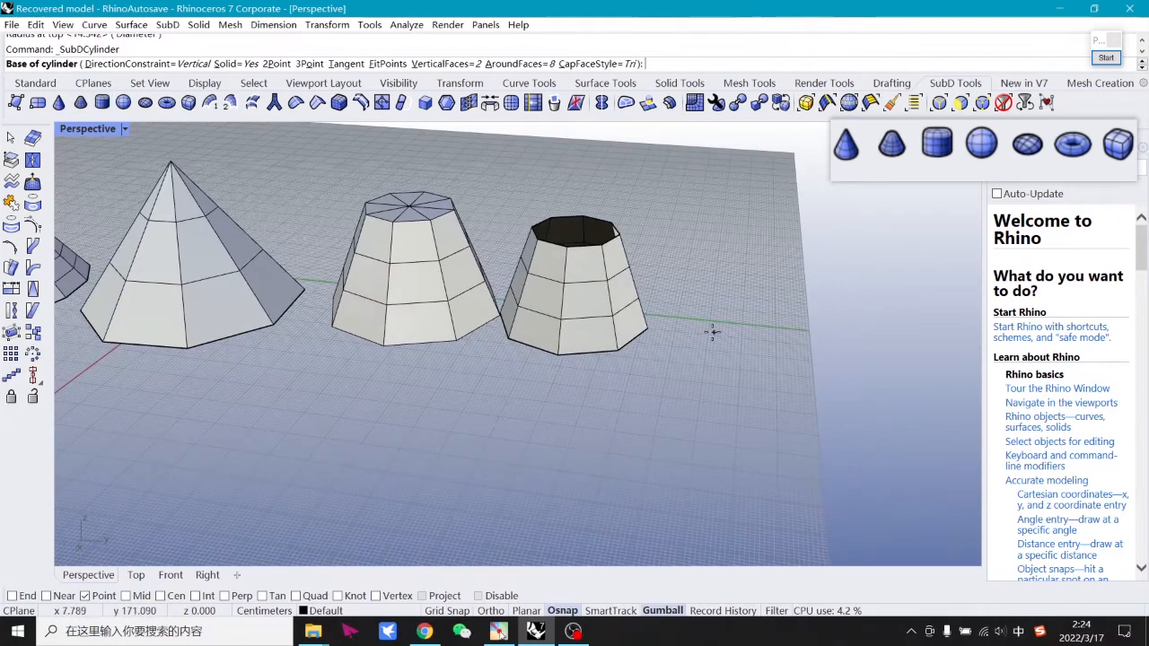
left_click(731, 333)
left_click(802, 334)
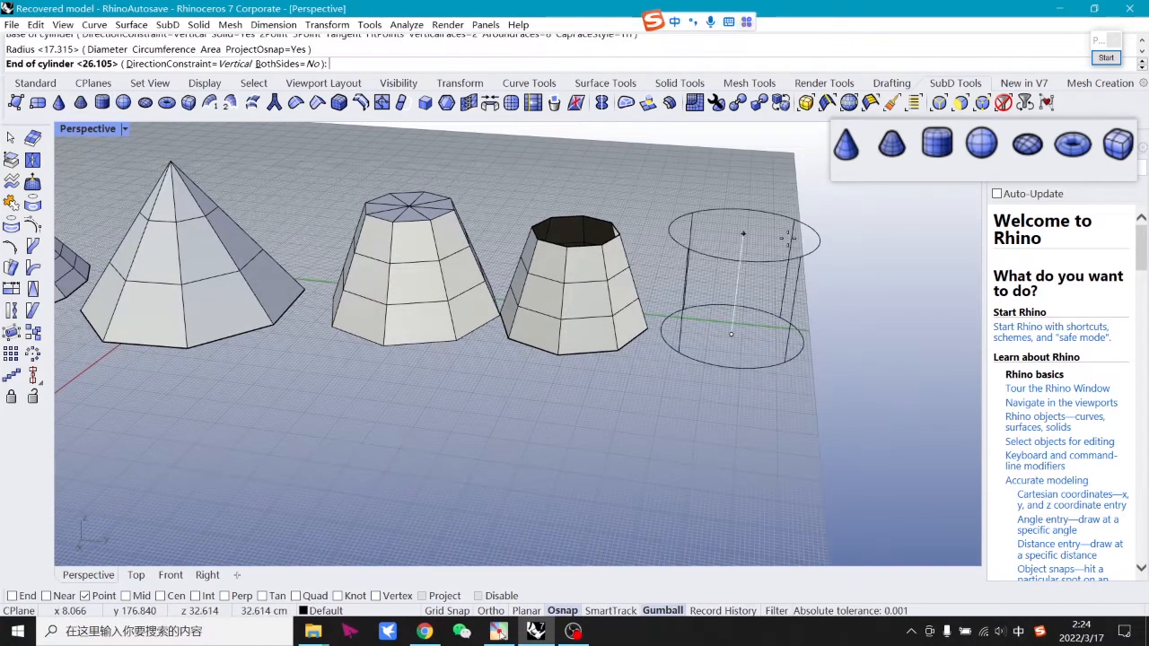
left_click(786, 230)
Draw a Uv-style SubD sphere with 10 vertical and 10 around faces in front of the open truncated cone, radius about 15 cm.
right_click_drag(798, 292, 777, 254, "shift")
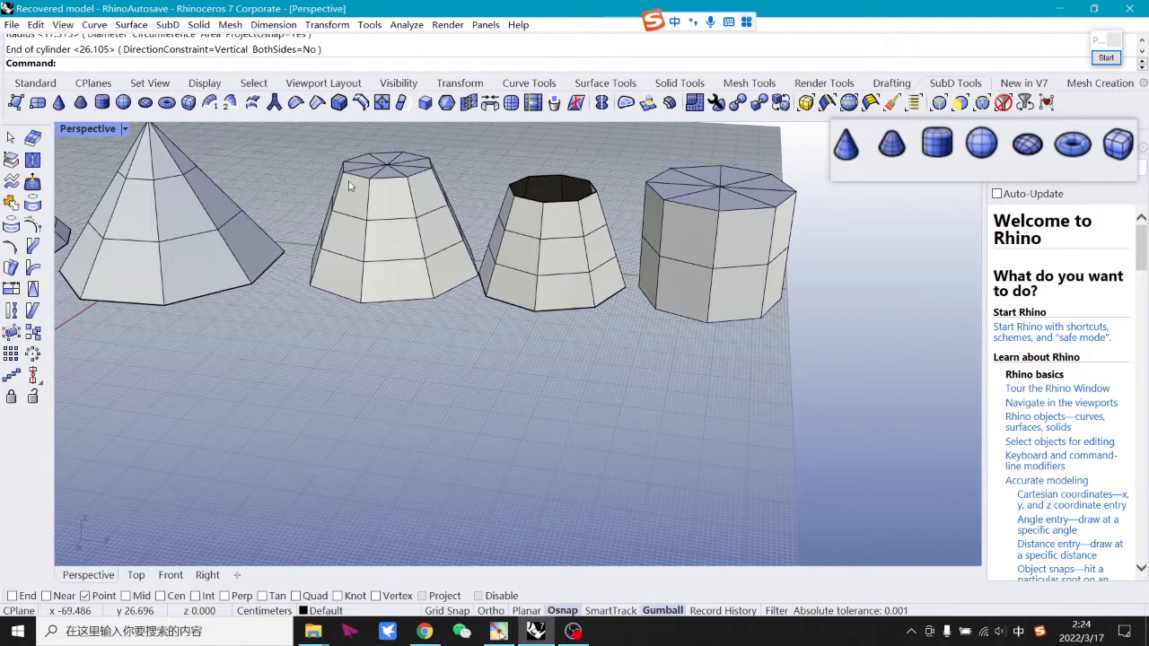
left_click(123, 103)
left_click(563, 389)
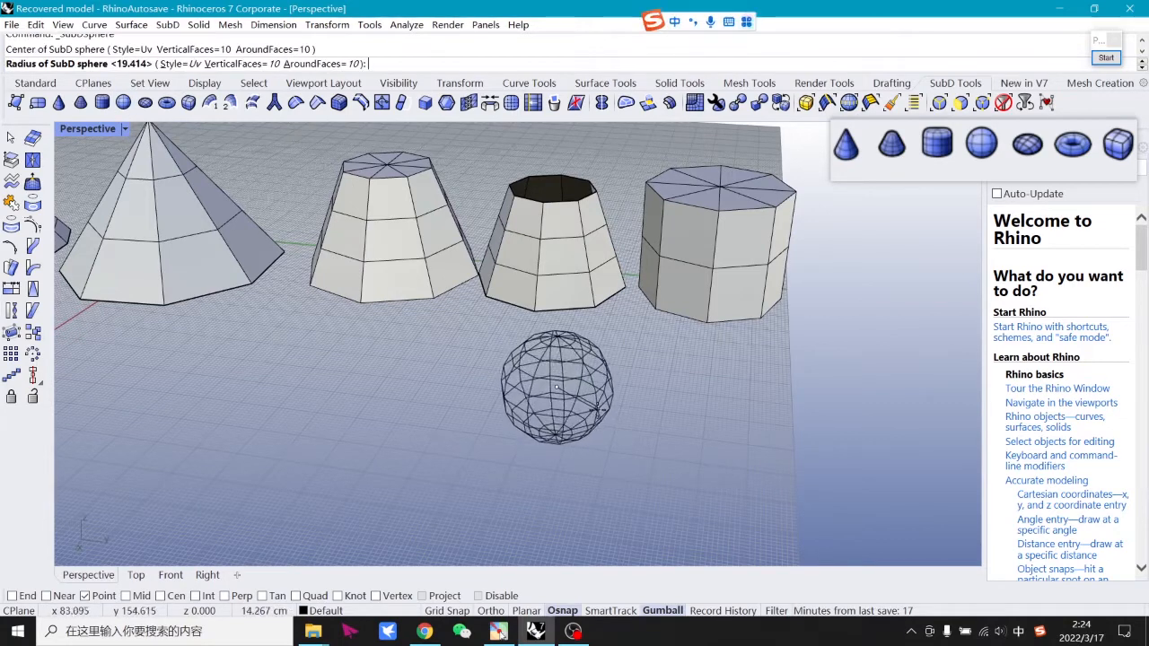
left_click(603, 416)
Draw a SubD sphere in Triangles style with 2 subdivisions beside the Uv sphere, radius about 15.6 cm.
right_click(644, 386)
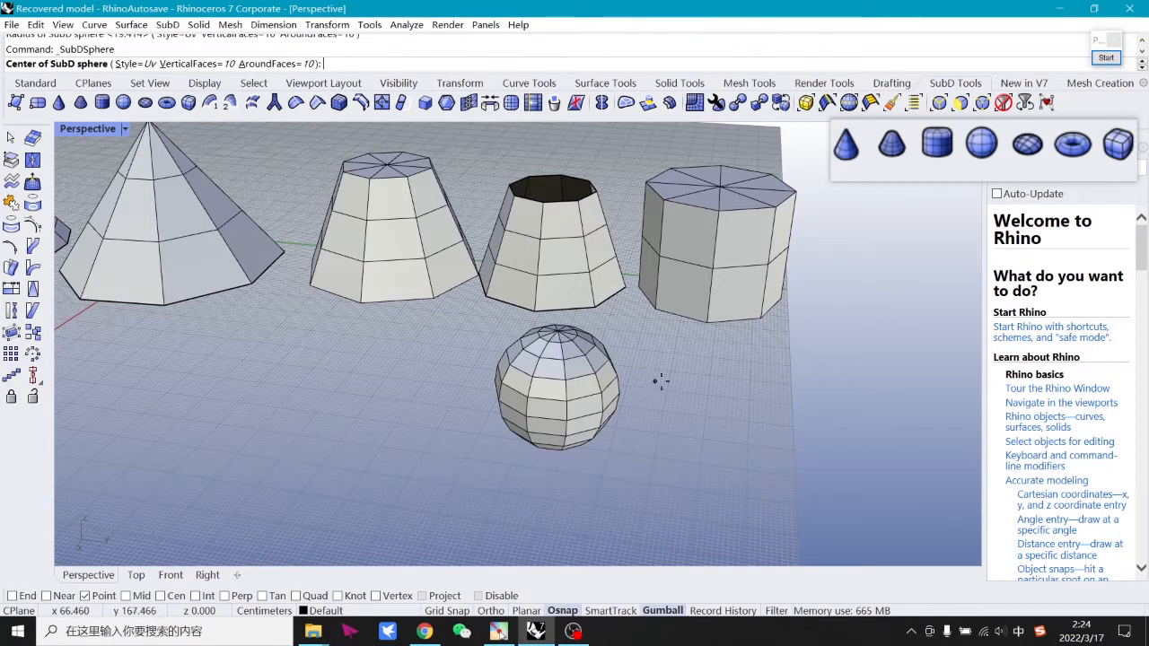
left_click(113, 64)
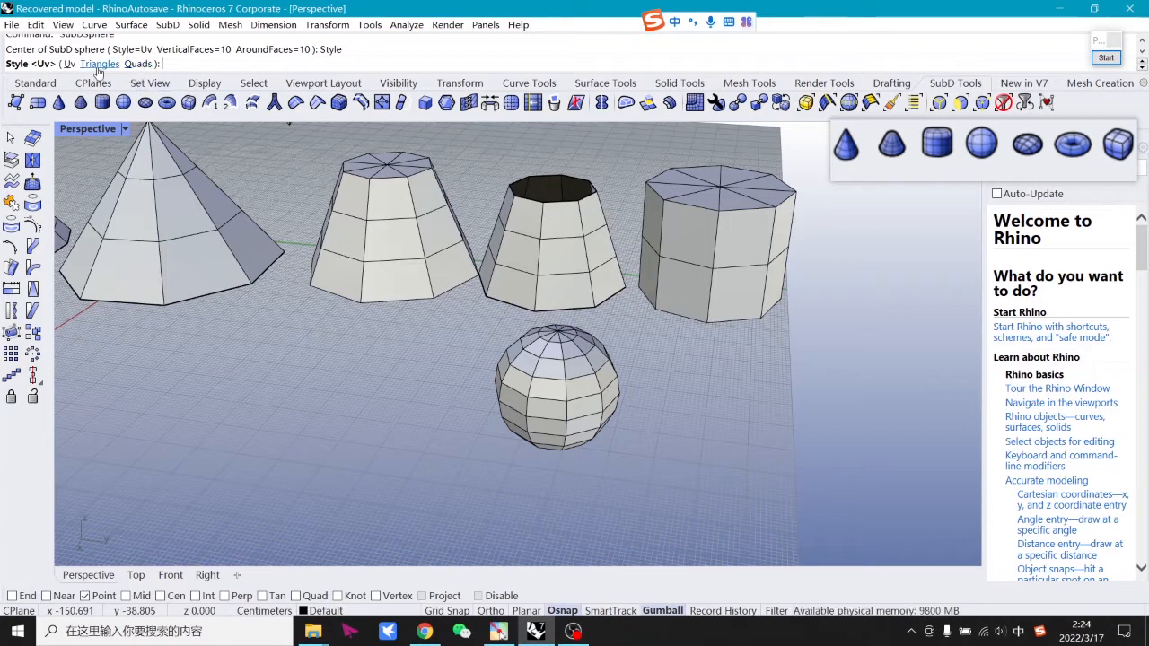
left_click(99, 64)
left_click(706, 406)
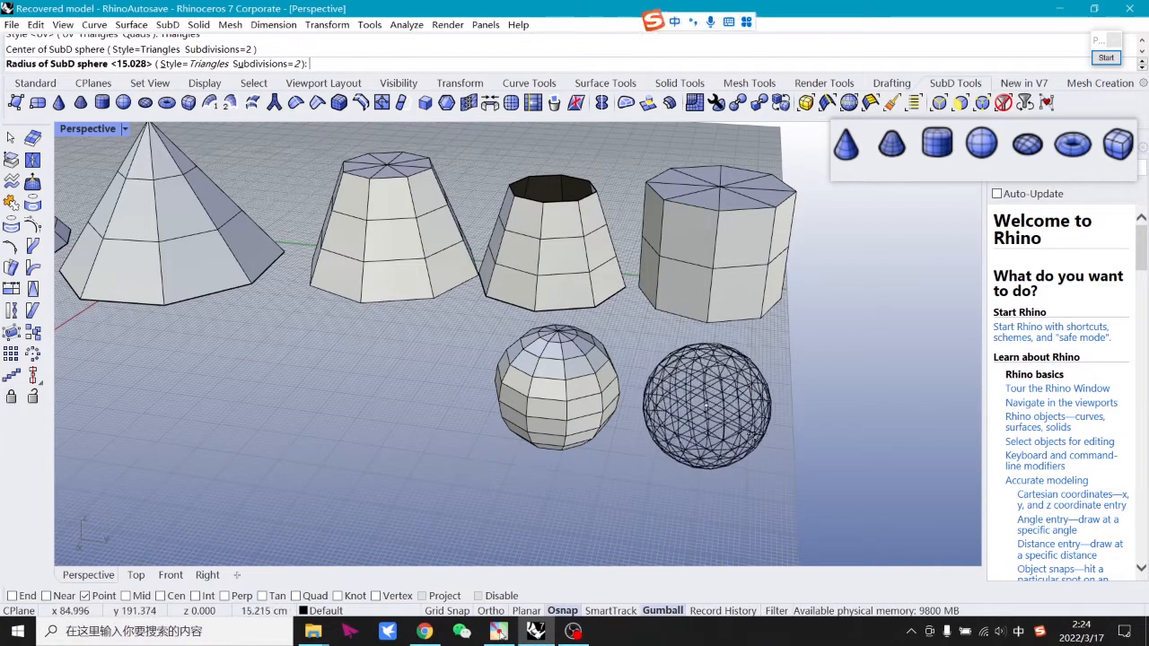
left_click(759, 441)
Draw a SubD sphere in Quads style with 2 subdivisions in front of the first two spheres.
right_click_drag(758, 441, 716, 395, "shift")
right_click(715, 395)
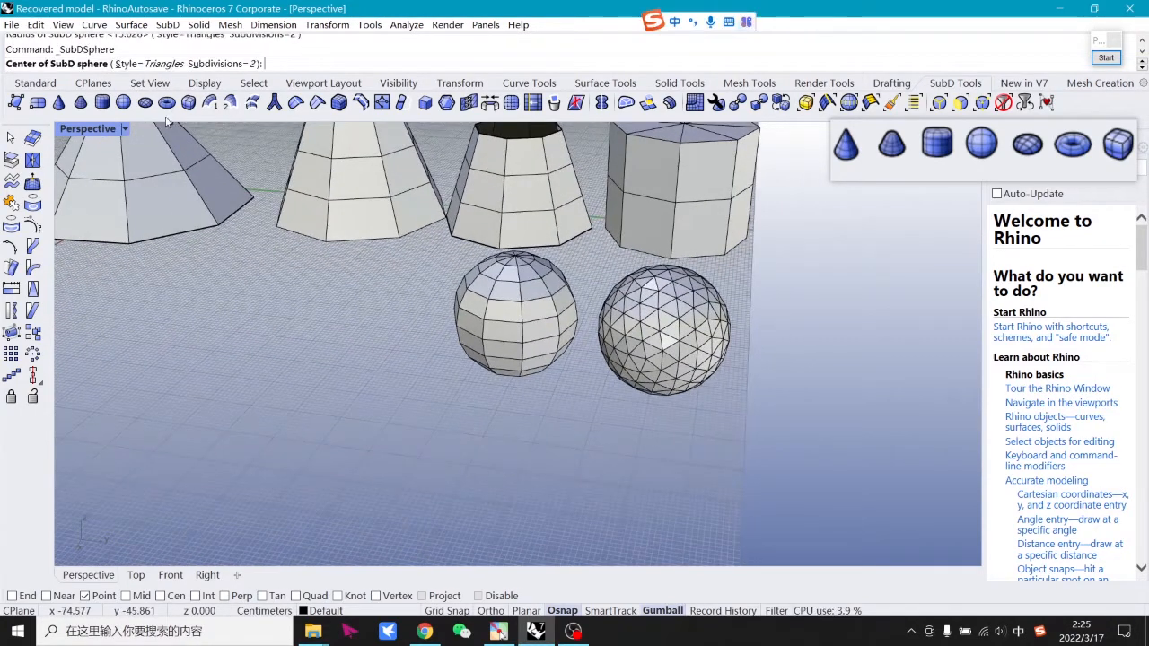
left_click(147, 65)
left_click(174, 65)
left_click(559, 431)
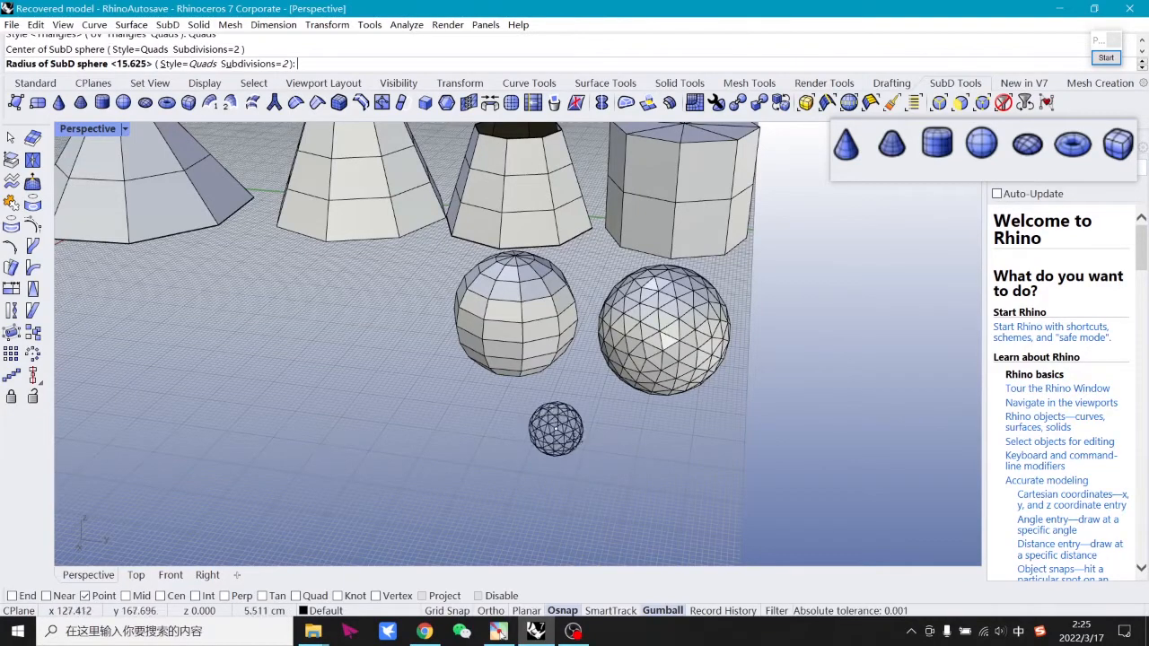
left_click(676, 483)
Draw another Quads-style SubD sphere with 1 subdivision near the previous one, and move it closer to the other spheres along the X axis.
right_click_drag(676, 483, 673, 422, "shift")
scroll(633, 391, "down", 3)
right_click_drag(608, 384, 571, 363, "shift")
right_click(571, 363)
left_click(221, 65)
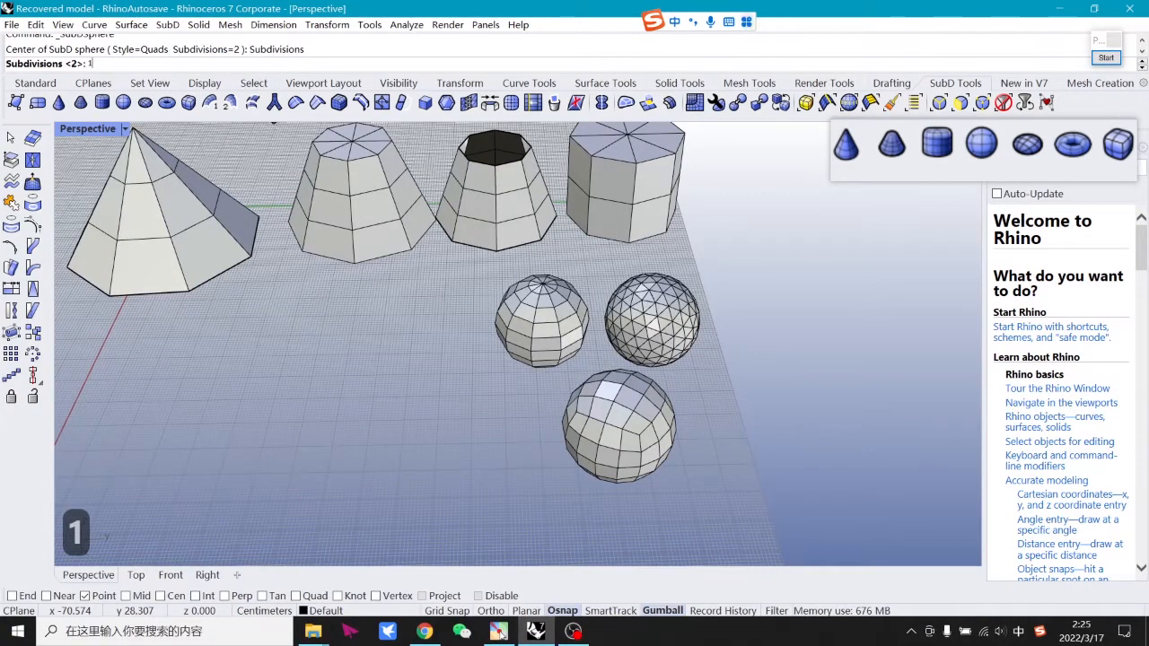
type("1")
key("Return")
right_click_drag(637, 476, 571, 429, "shift")
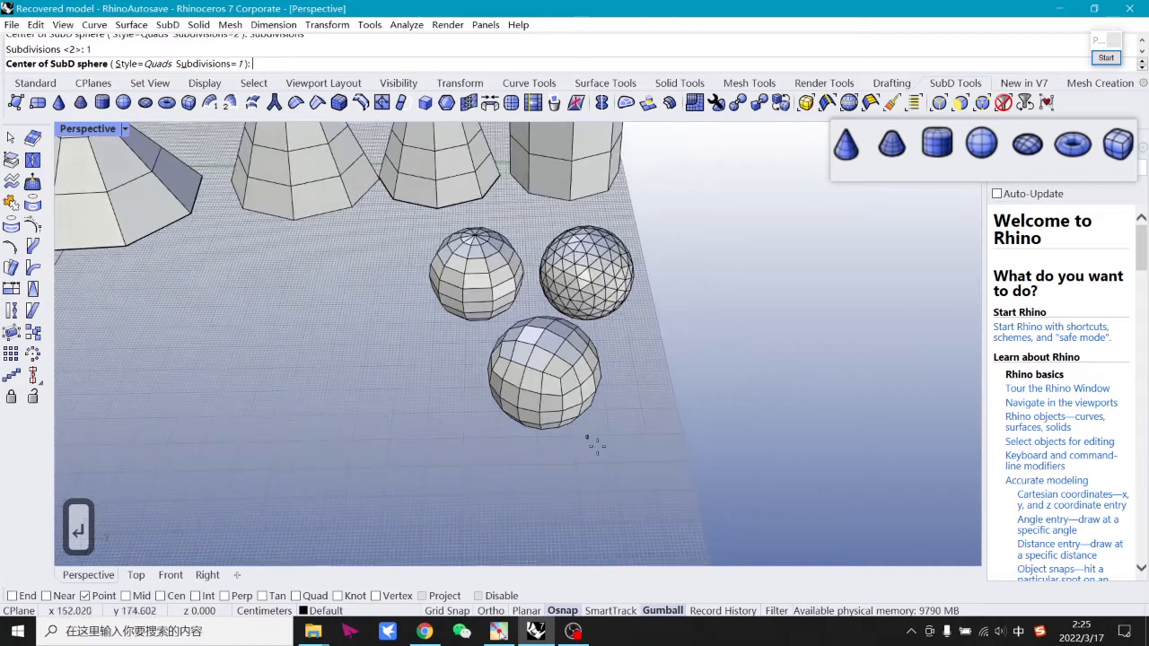
left_click(644, 485)
left_click(655, 444)
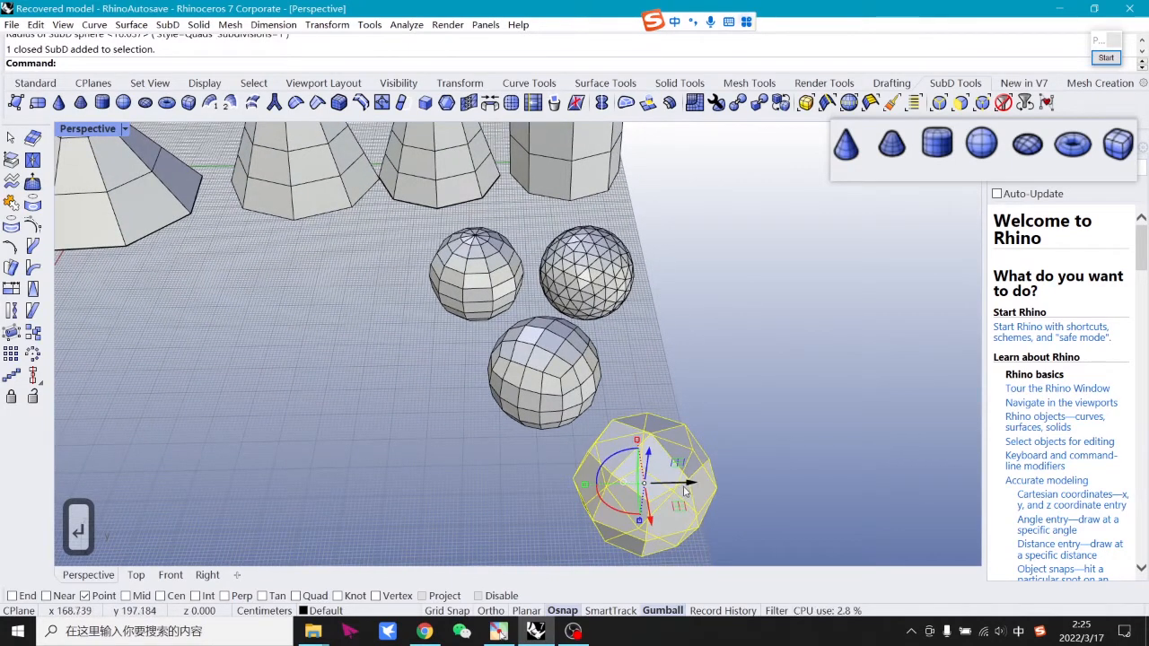
left_click_drag(650, 514, 670, 456)
left_click(698, 313)
Switch all the SubD primitives to smooth display and look over the whole set.
key("Tab")
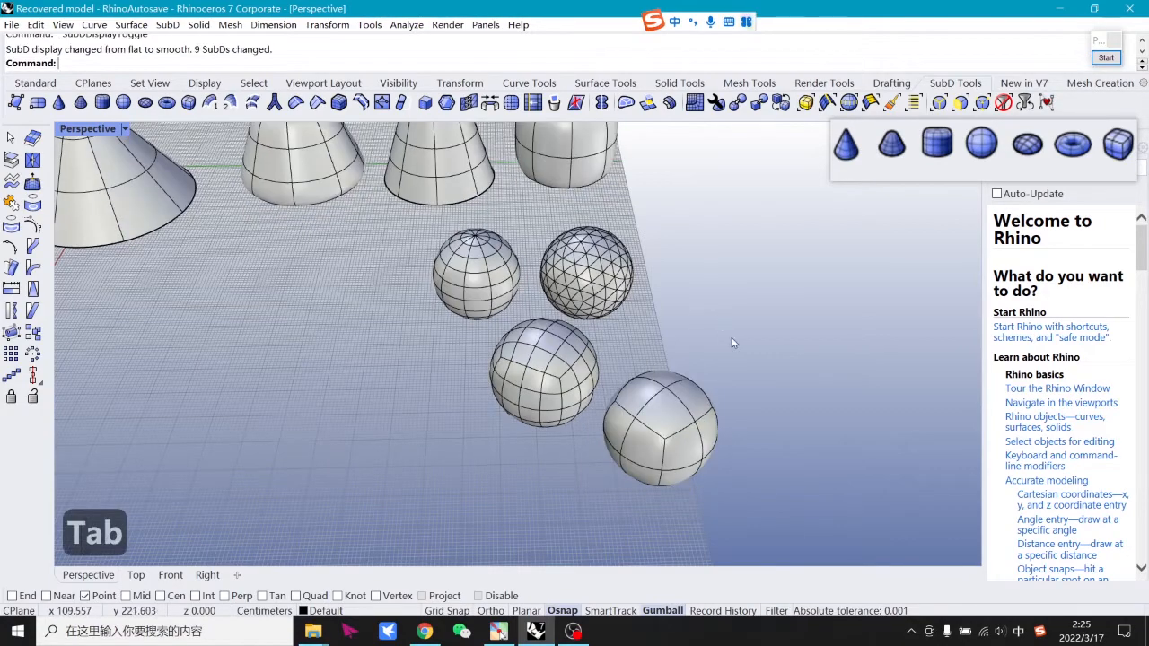
right_click_drag(733, 343, 547, 350, "shift")
scroll(767, 316, "down", 6)
scroll(691, 386, "up", 7)
right_click_drag(594, 391, 639, 389, "shift")
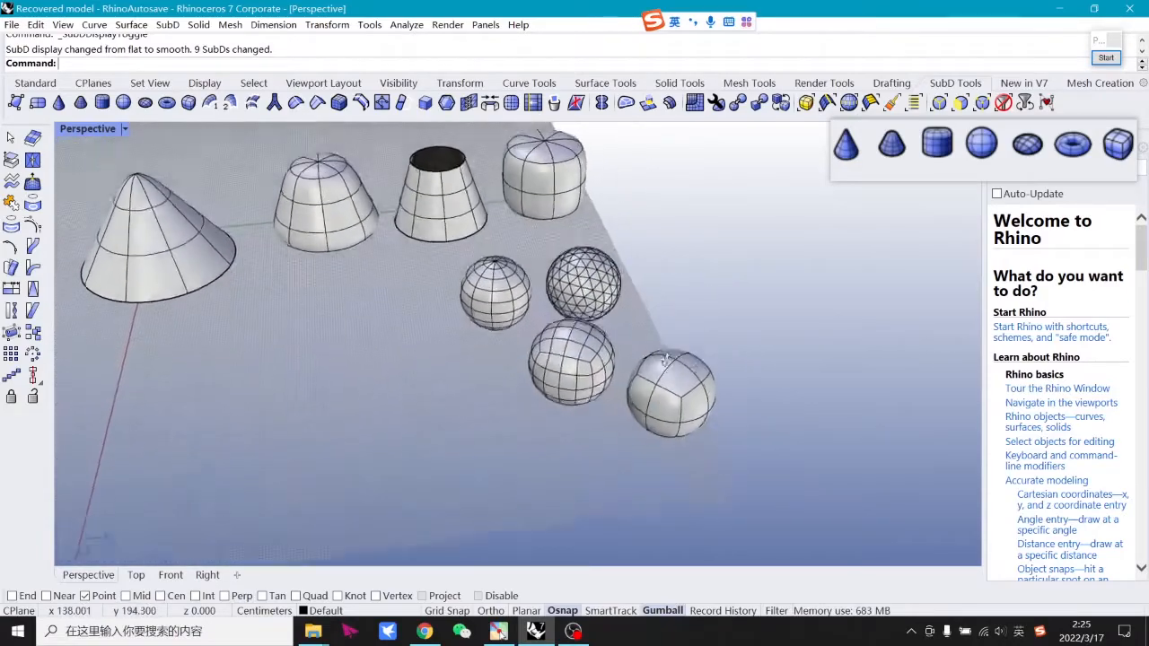
Look over the smooth primitives up close and switch them all back to flat display.
scroll(633, 391, "up", 5)
scroll(632, 404, "down", 4)
scroll(657, 403, "up", 2)
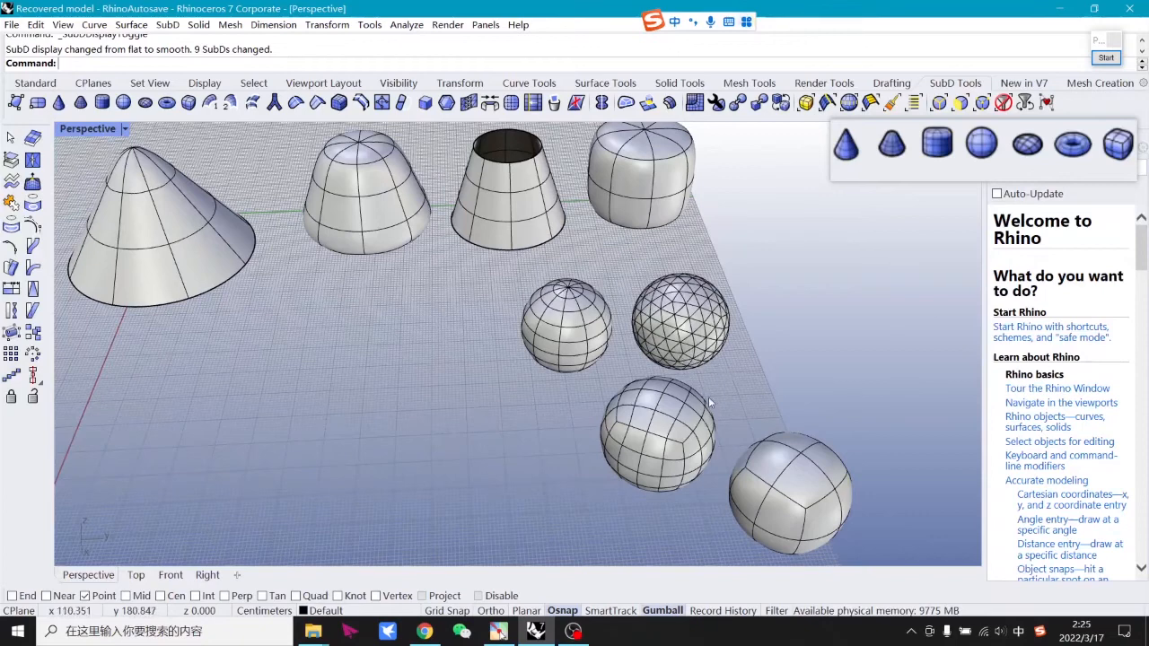
key("Tab")
Draw a flattened, elongated SubD ellipsoid with 10 vertical faces, 10 around faces and Quad caps beside the Uv sphere, in front of the truncated cones.
left_click(145, 102)
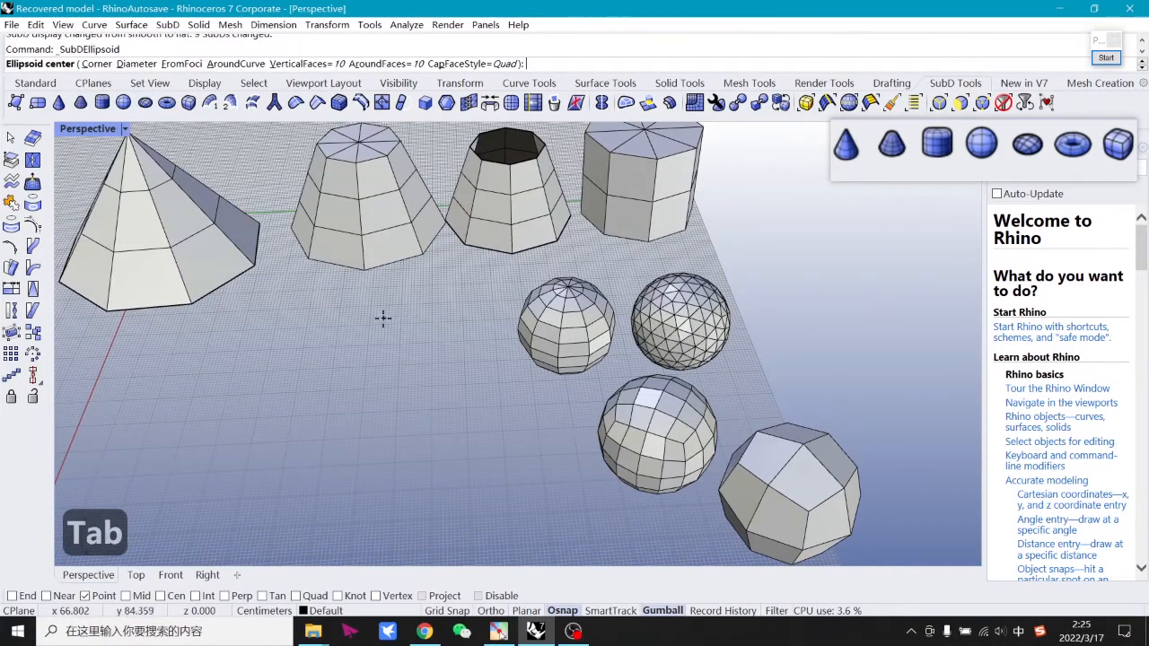
left_click(382, 318)
left_click(476, 314)
left_click(467, 344)
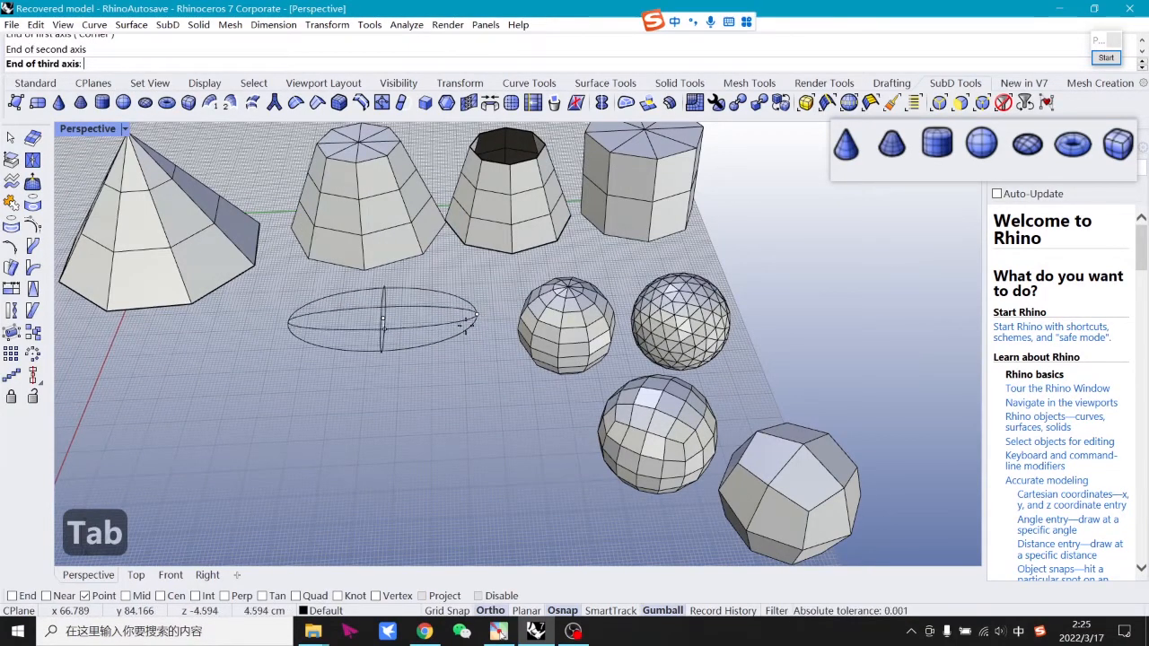
left_click(471, 344)
right_click_drag(537, 352, 511, 338, "shift")
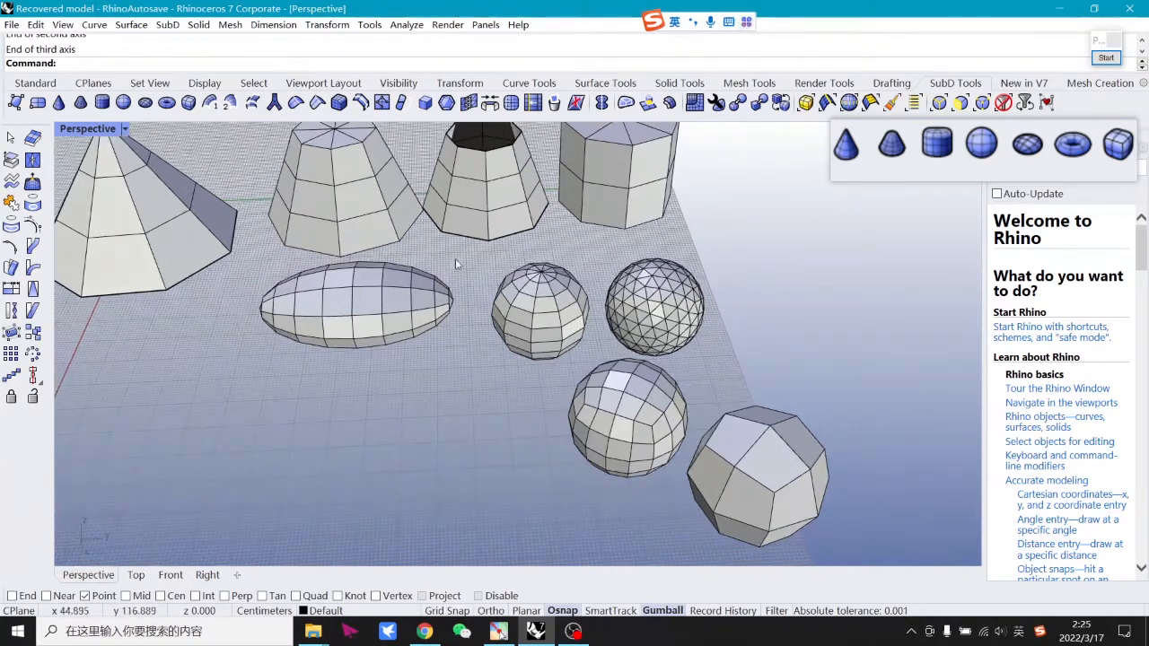
Draw a SubD torus with 6 vertical faces and 10 around faces in front of the ellipsoid.
left_click(169, 104)
left_click(435, 405)
left_click(484, 426)
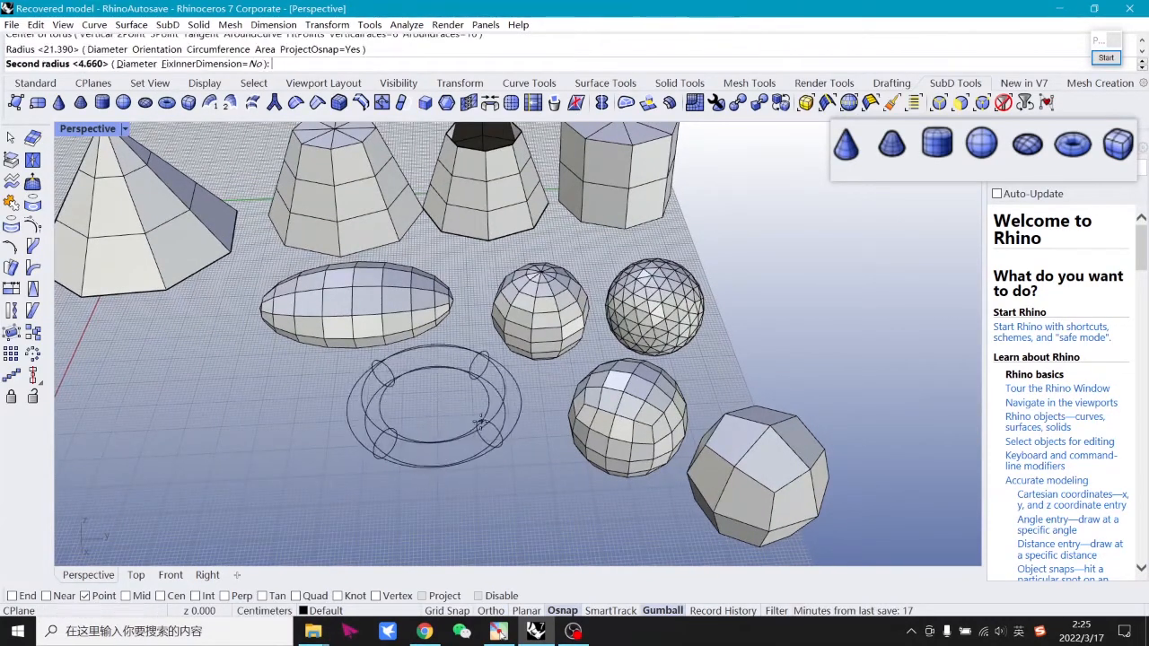
left_click(480, 421)
right_click_drag(409, 368, 380, 327, "shift")
Draw a large SubD box with X, Y and Z counts of 8 in front of the torus and the spheres.
left_click(188, 102)
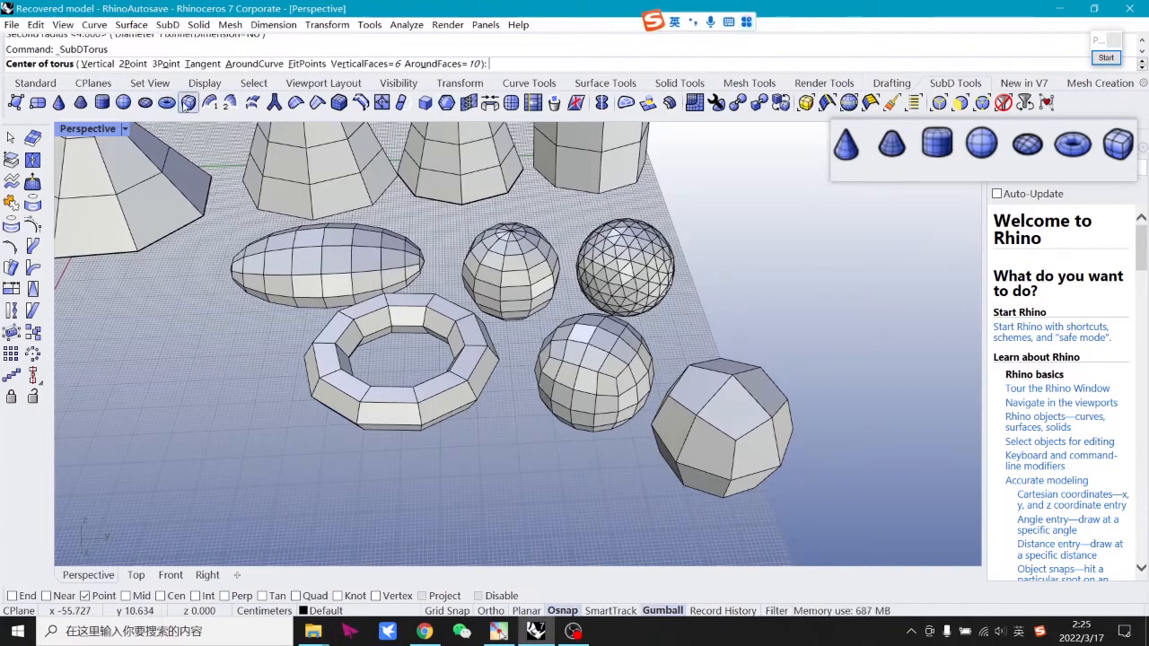
right_click_drag(539, 489, 525, 413, "shift")
left_click(442, 379)
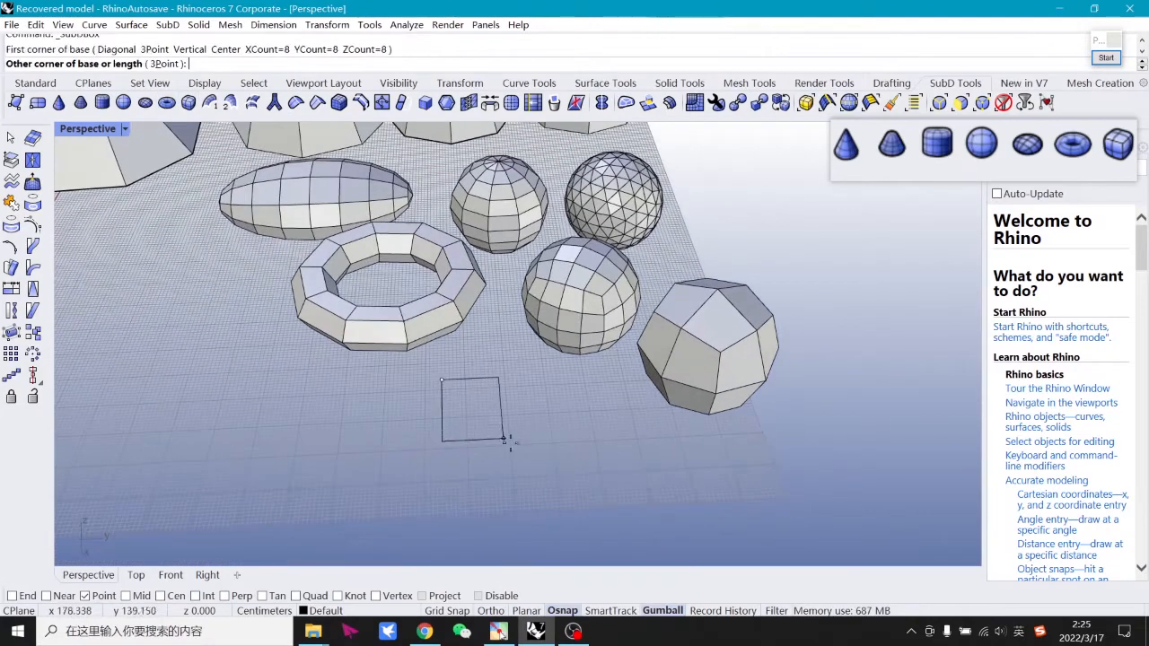
left_click(625, 491)
left_click(628, 255)
scroll(757, 411, "down", 5)
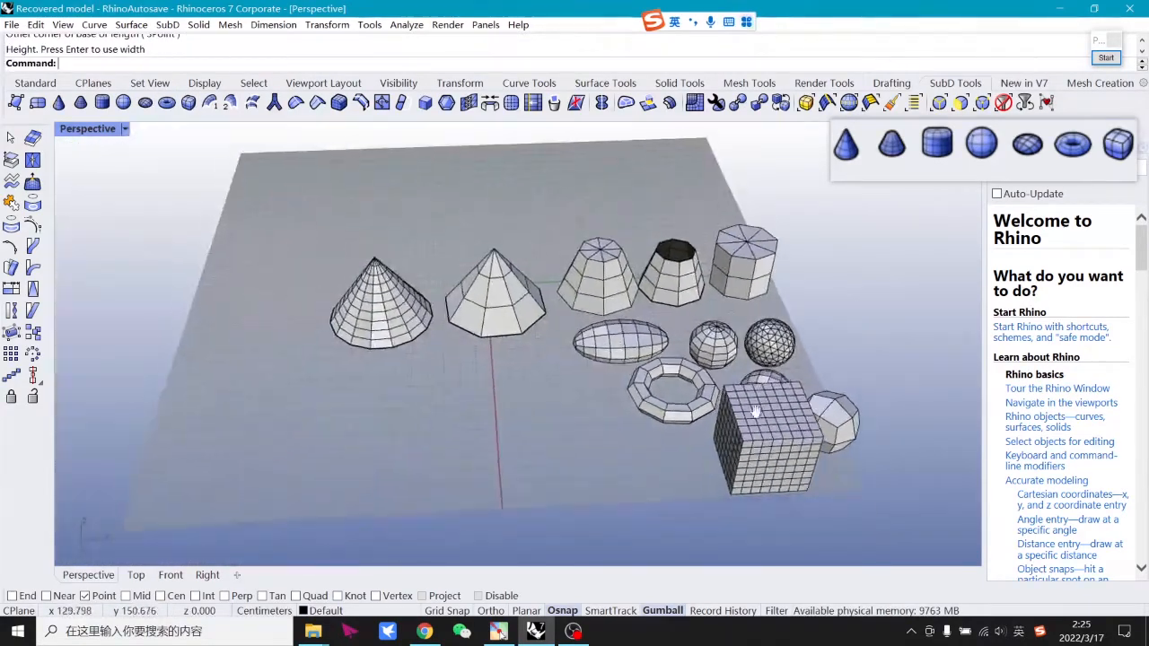
right_click_drag(755, 411, 692, 392)
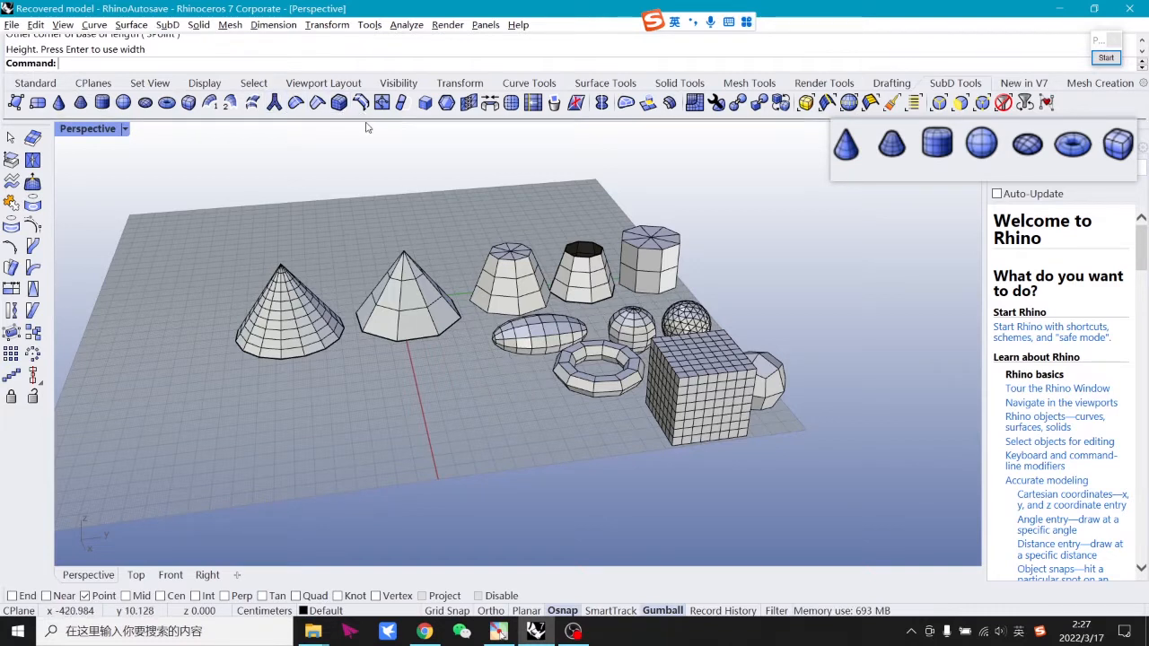
Capture the Insert Edge tool's icon as a screenshot and pin it, enlarged, beneath the strip of primitive icons.
key("F1")
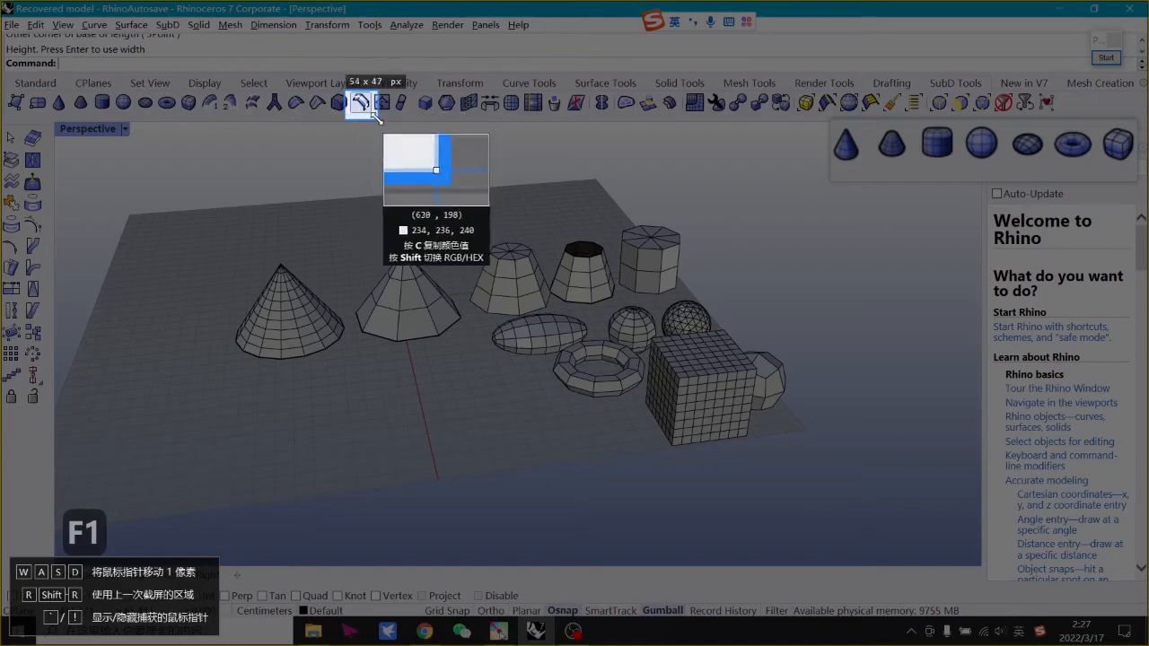
left_click(362, 108)
key("F3")
left_click_drag(362, 113, 1108, 209)
scroll(1092, 215, "up", 3)
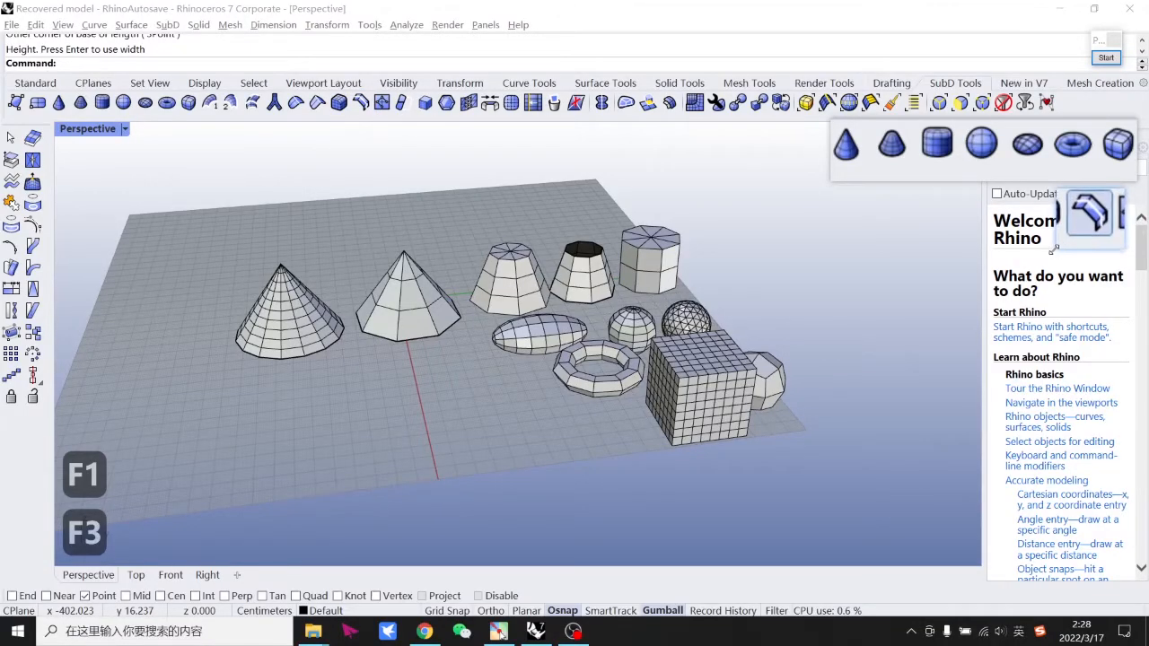
left_click(542, 375)
Move the SubD cylinder to the open area in front of the cones and deselect it.
left_click(644, 287)
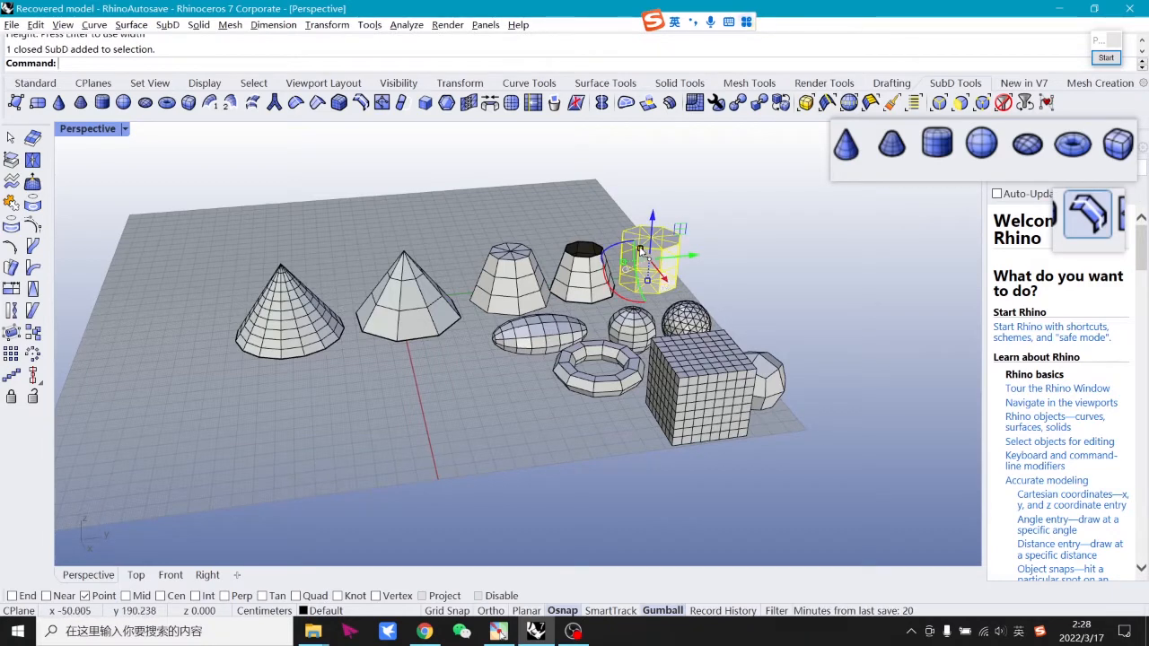
left_click_drag(662, 276, 503, 425)
scroll(590, 418, "up", 4)
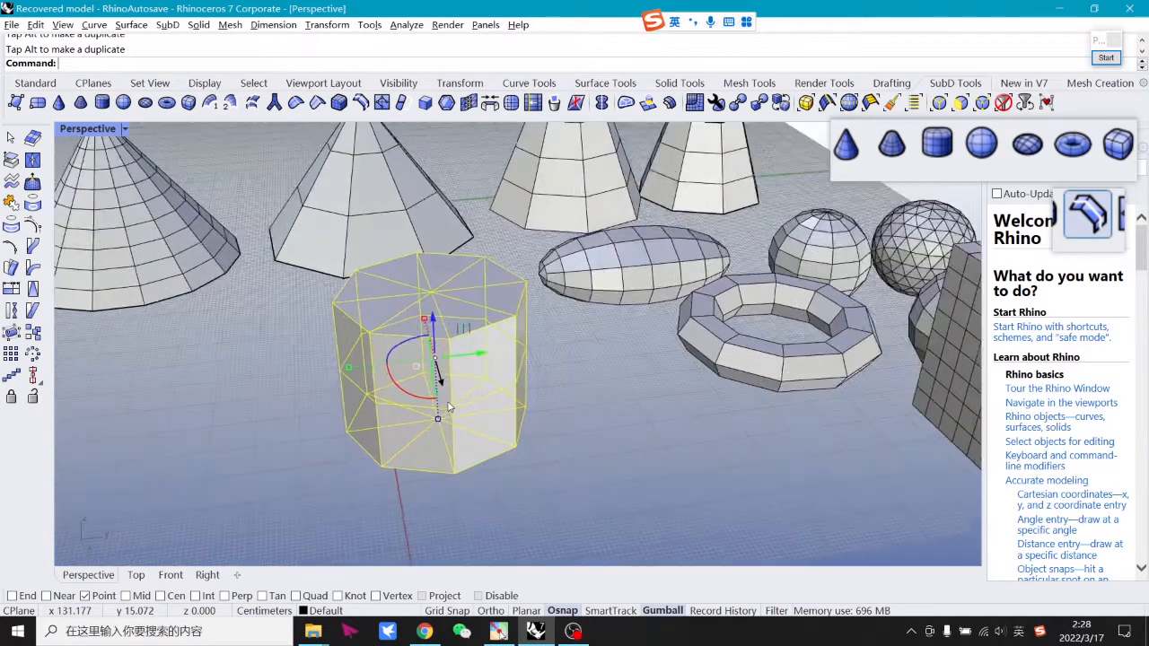
left_click(743, 384)
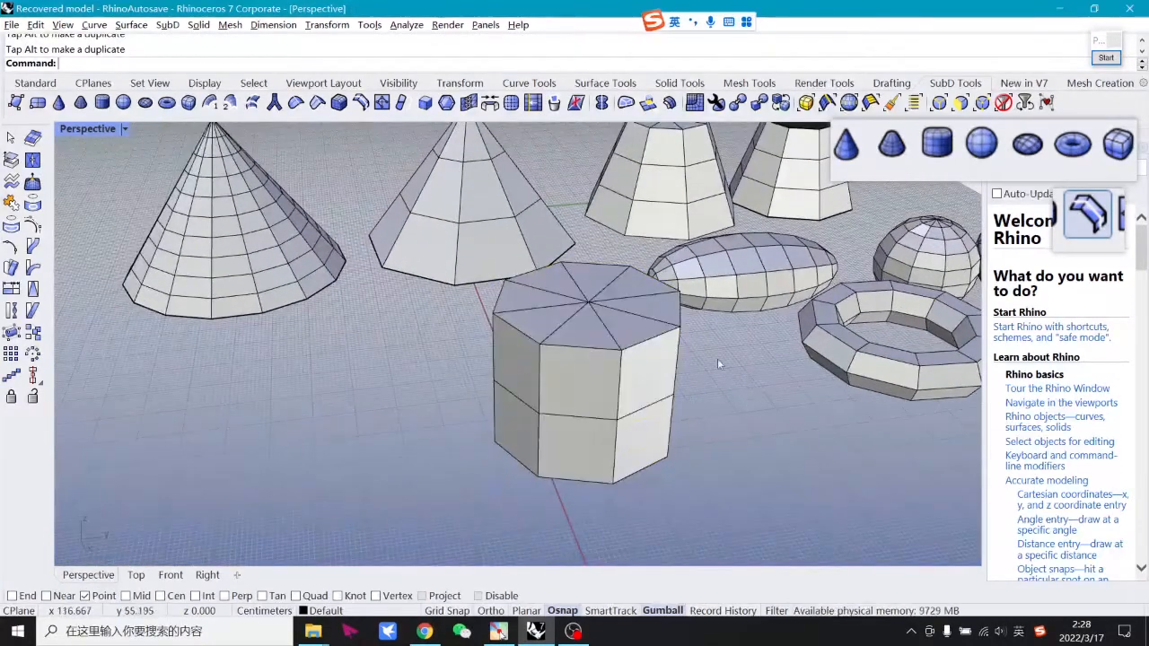
Insert an edge loop on the cylinder's top face, offset inward from the full top rim loop.
left_click(362, 108)
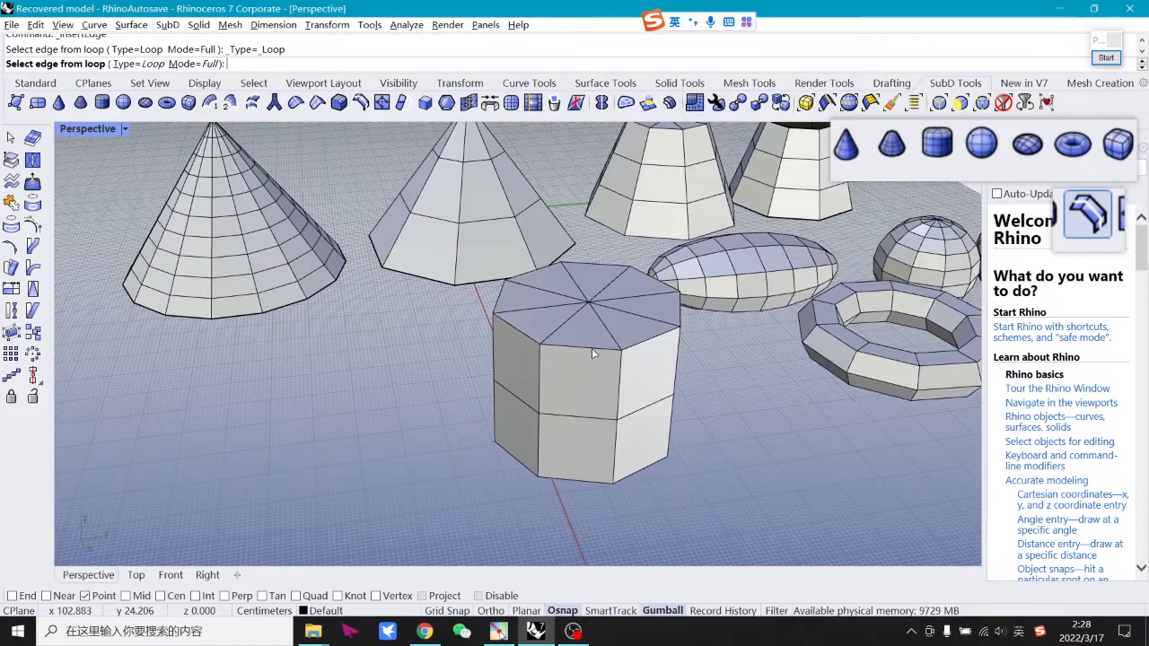
right_click_drag(594, 354, 597, 370)
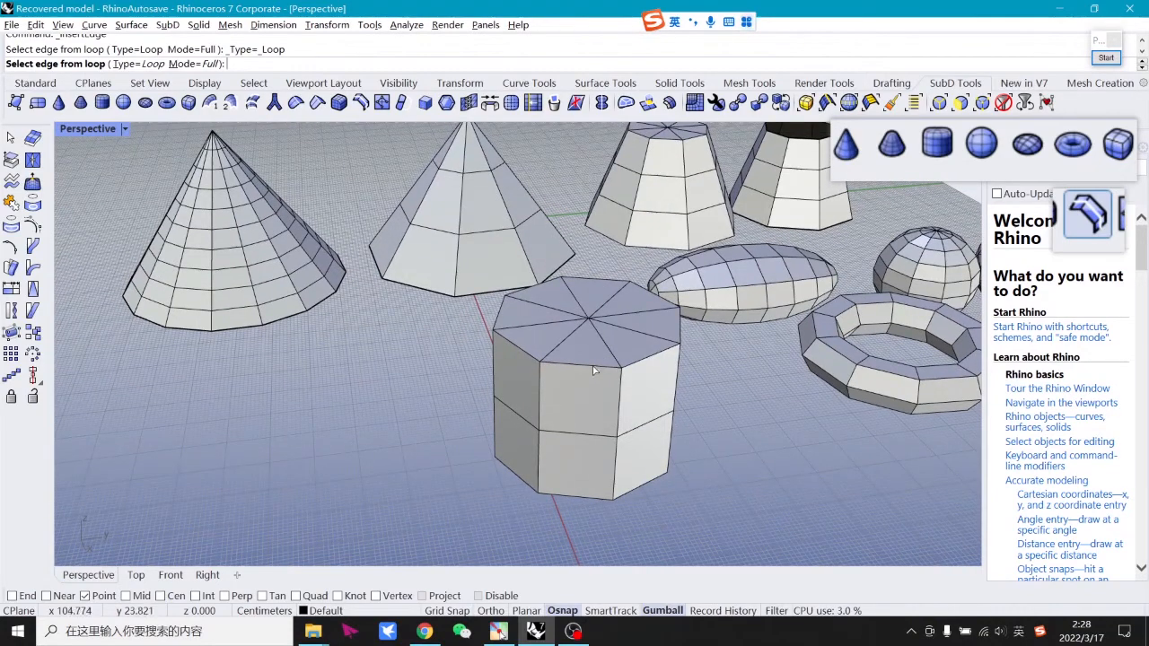
left_click(593, 367)
scroll(597, 375, "up", 5)
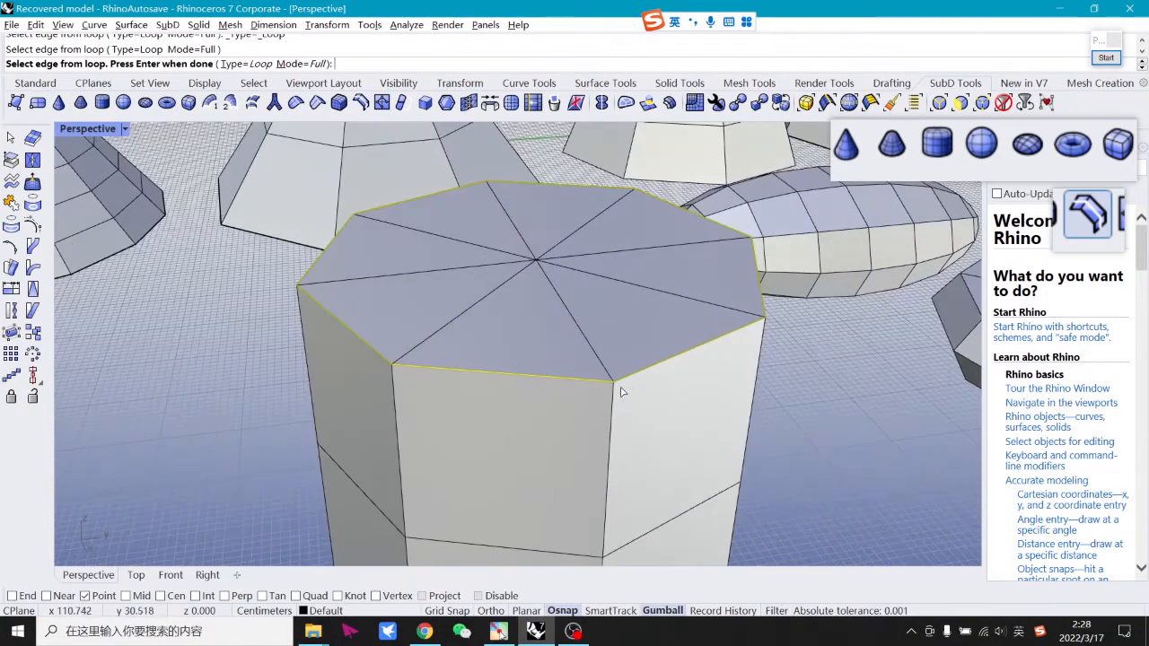
right_click_drag(635, 366, 677, 385, "shift")
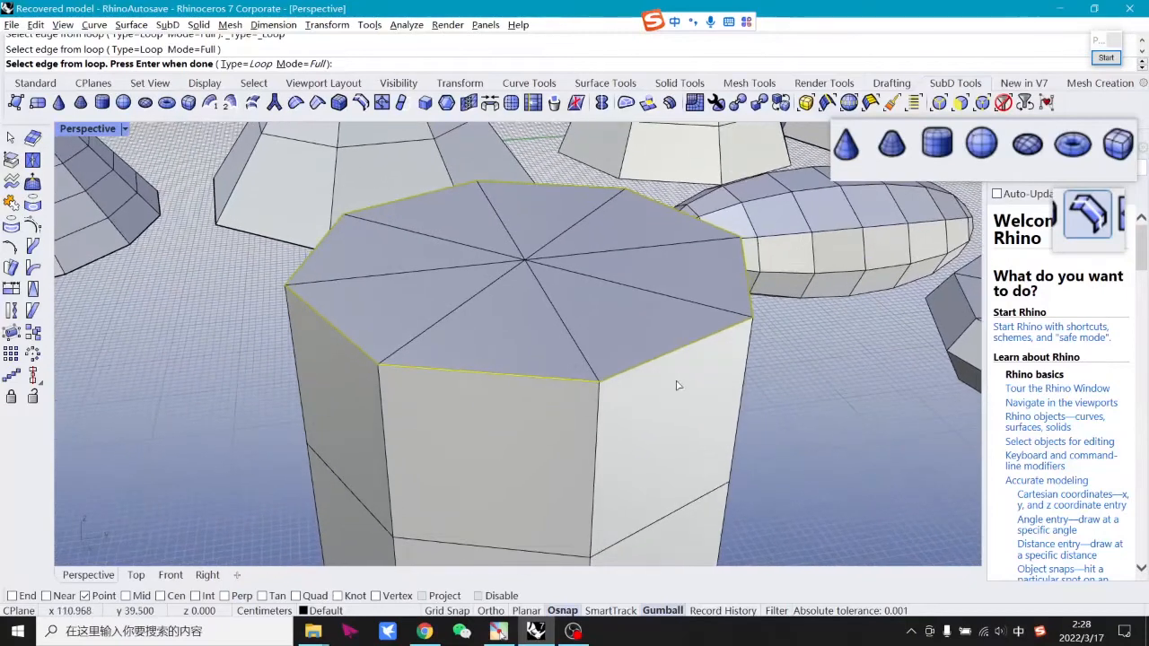
key("Return")
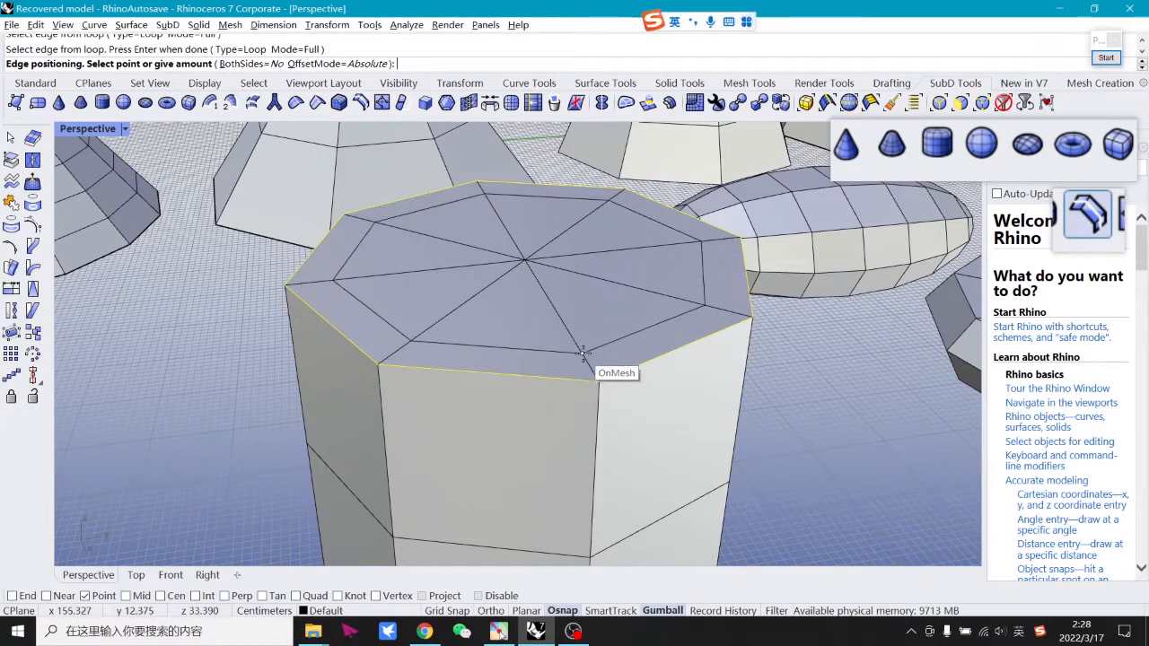
left_click(595, 363)
Insert another edge loop around the cylinder's side, offset downward from the top rim.
key("Return")
left_click(599, 401)
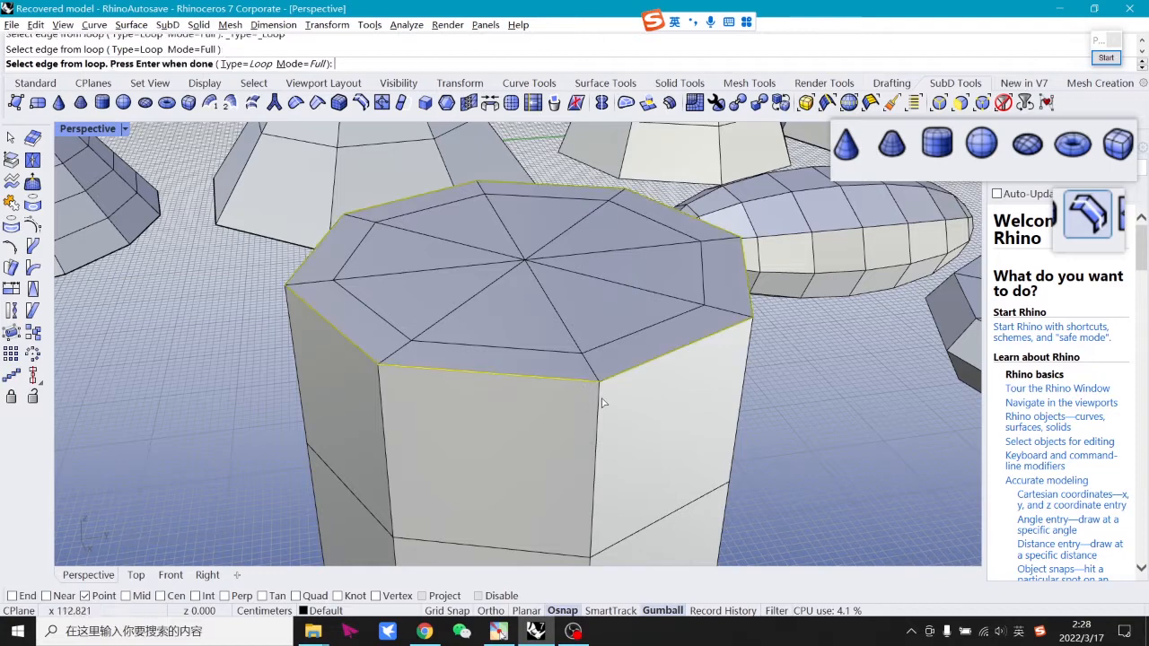
key("Return")
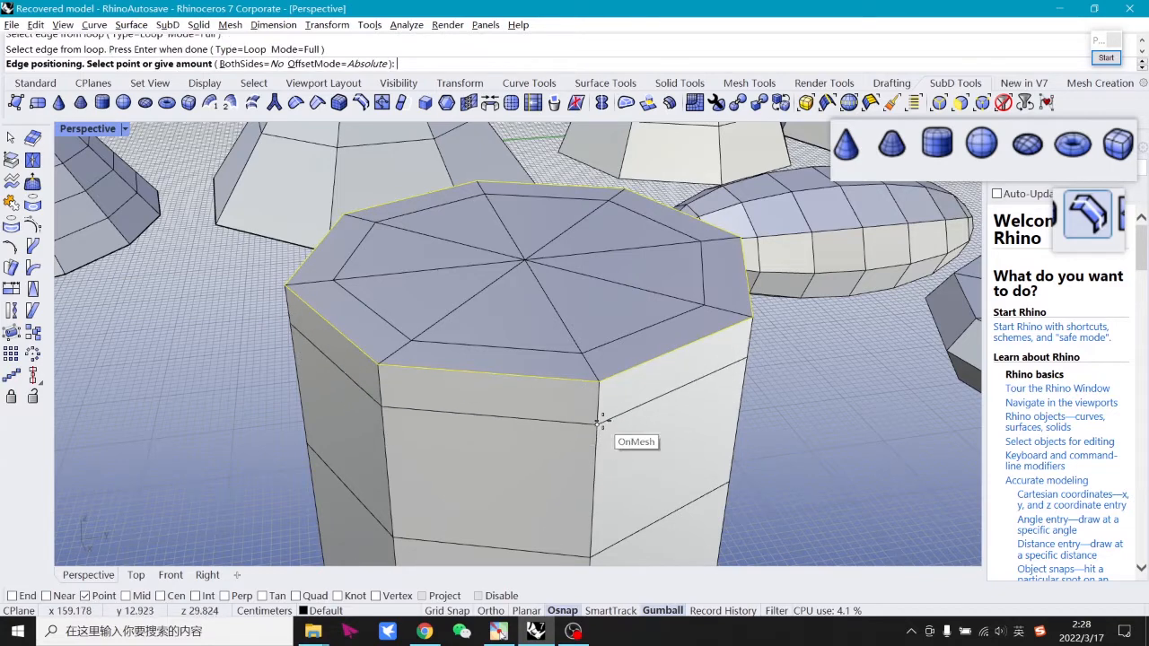
left_click(599, 459)
right_click_drag(743, 441, 768, 450, "shift")
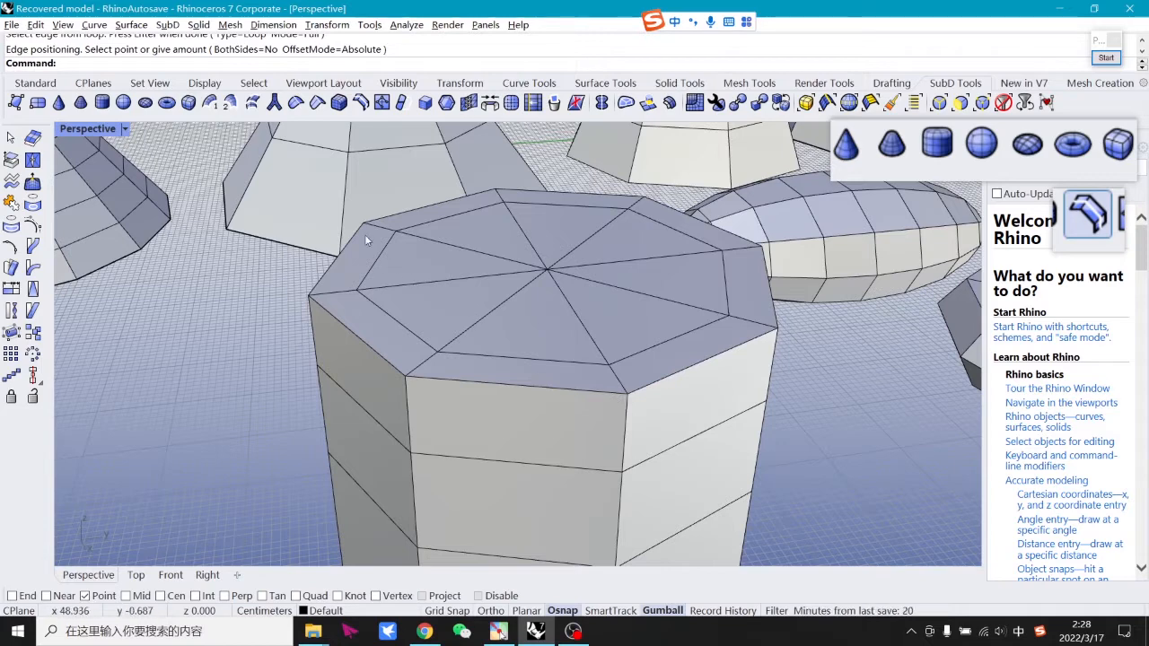
Insert an edge with Type set to Ring through the cylinder's uppermost vertical edges, placed just below the top rim.
right_click(358, 187)
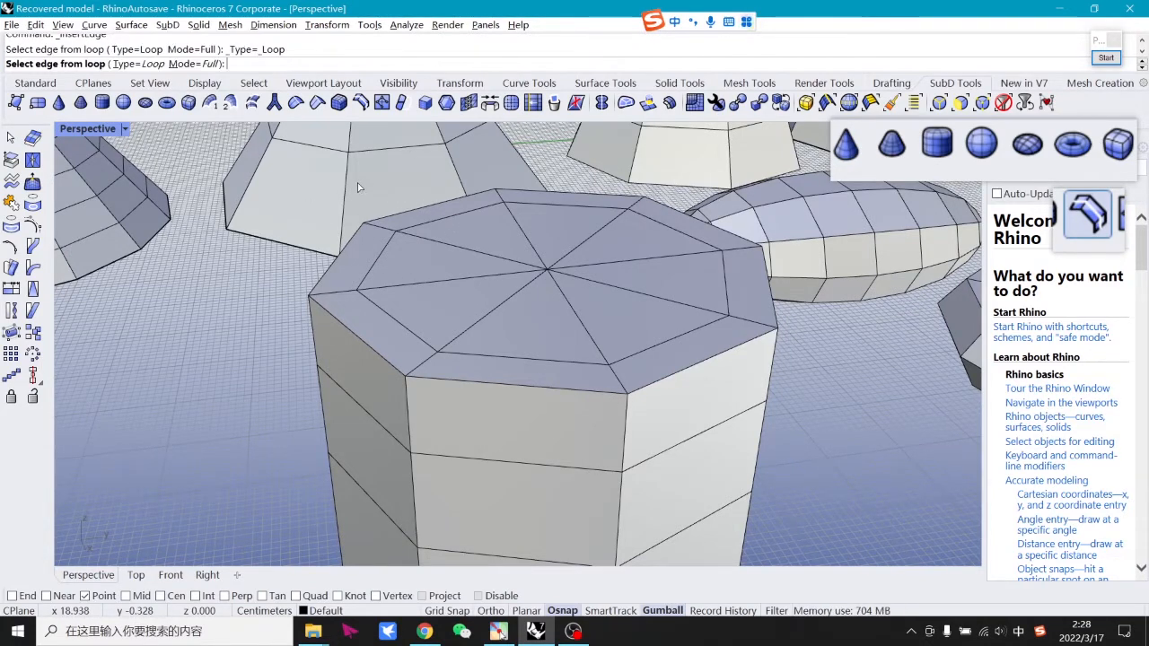
left_click(142, 64)
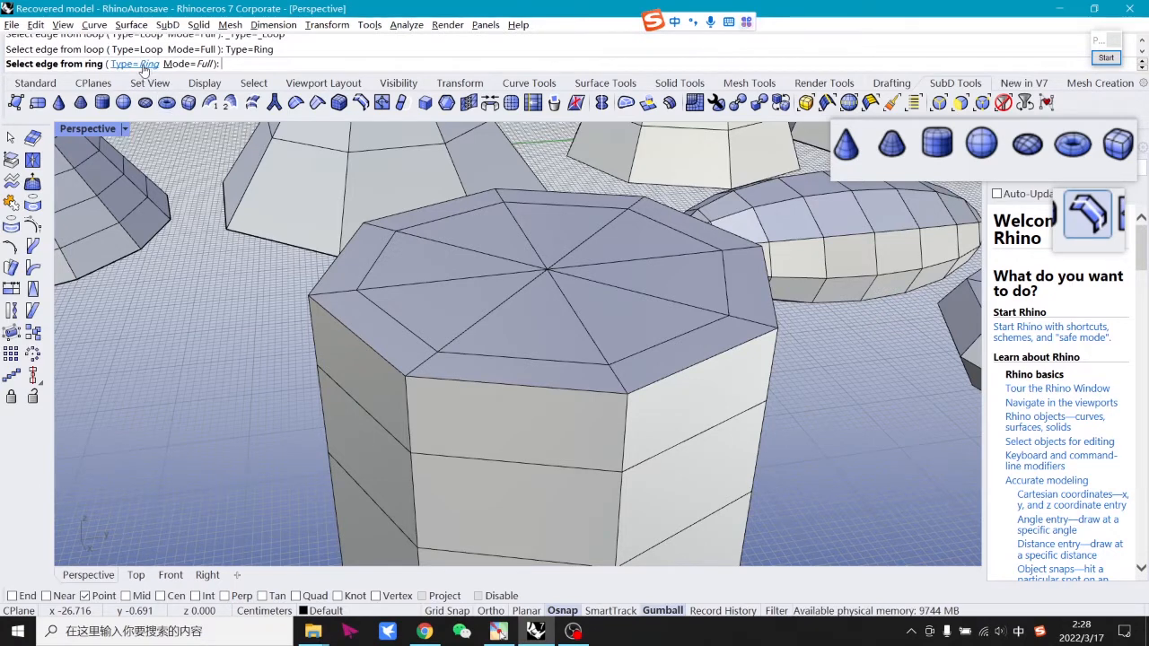
left_click(627, 411)
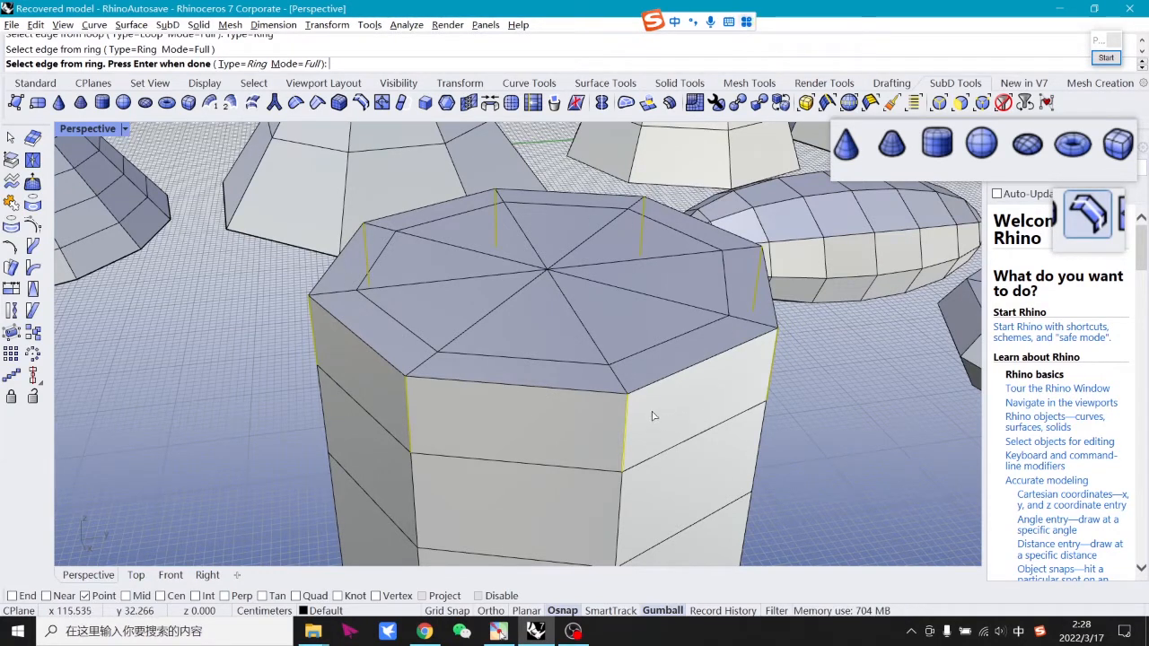
key("Return")
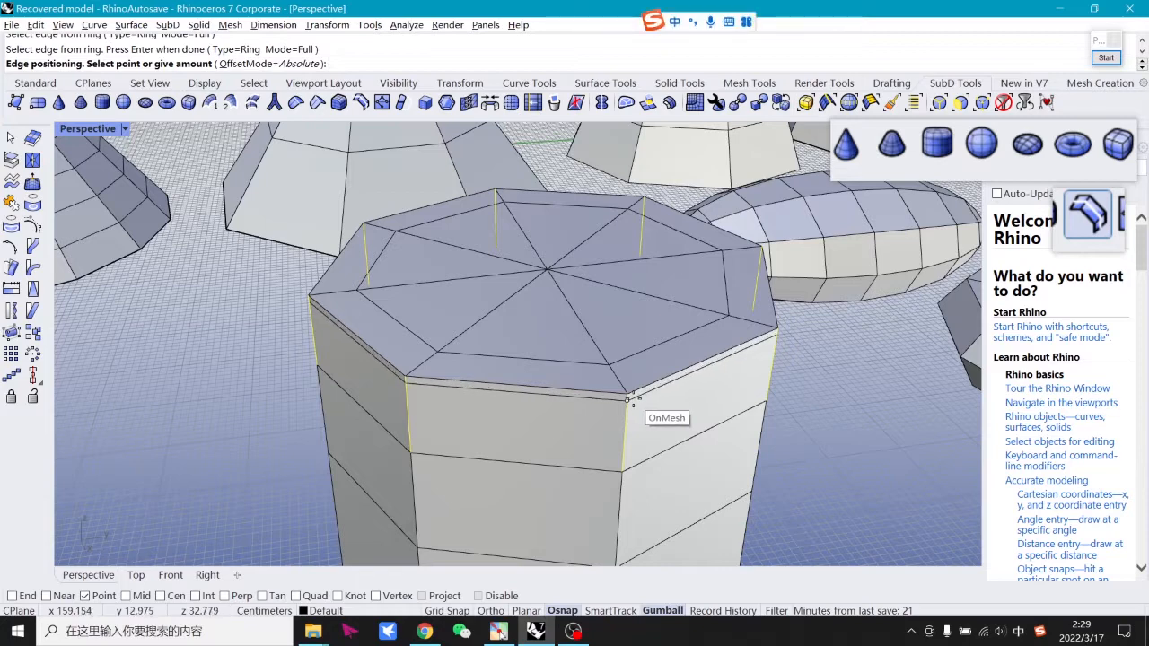
left_click(630, 399)
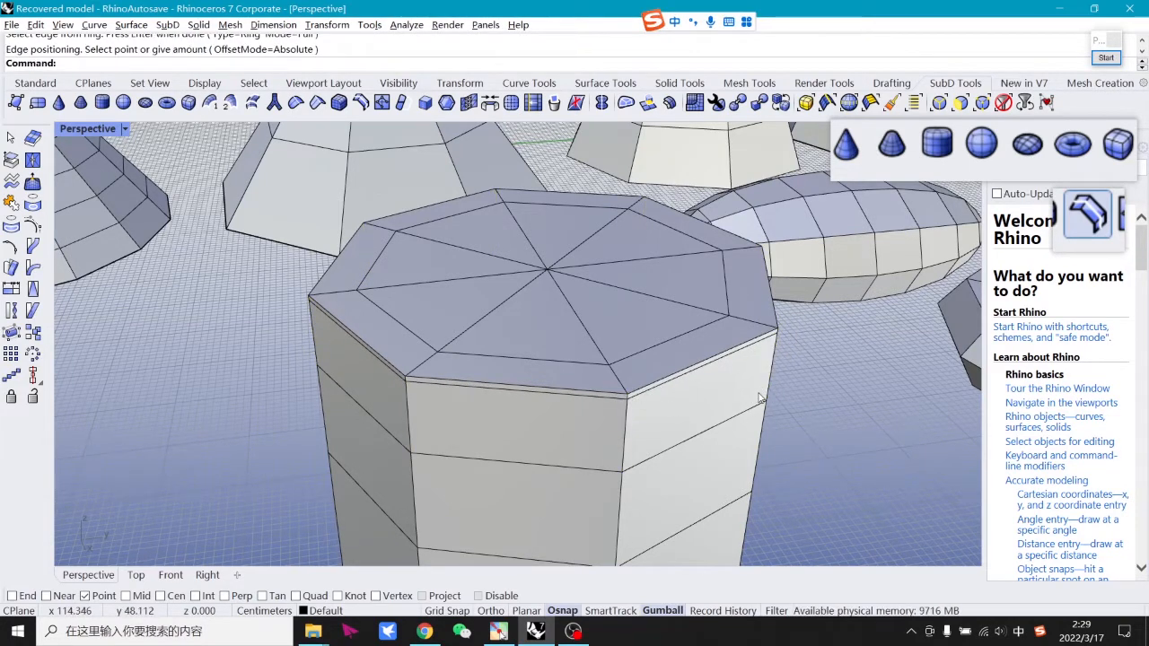
Switch the SubDs to smooth display and inspect the cylinder's top edge against its bottom edge.
key("Tab")
right_click_drag(747, 418, 604, 393)
scroll(604, 393, "up", 5)
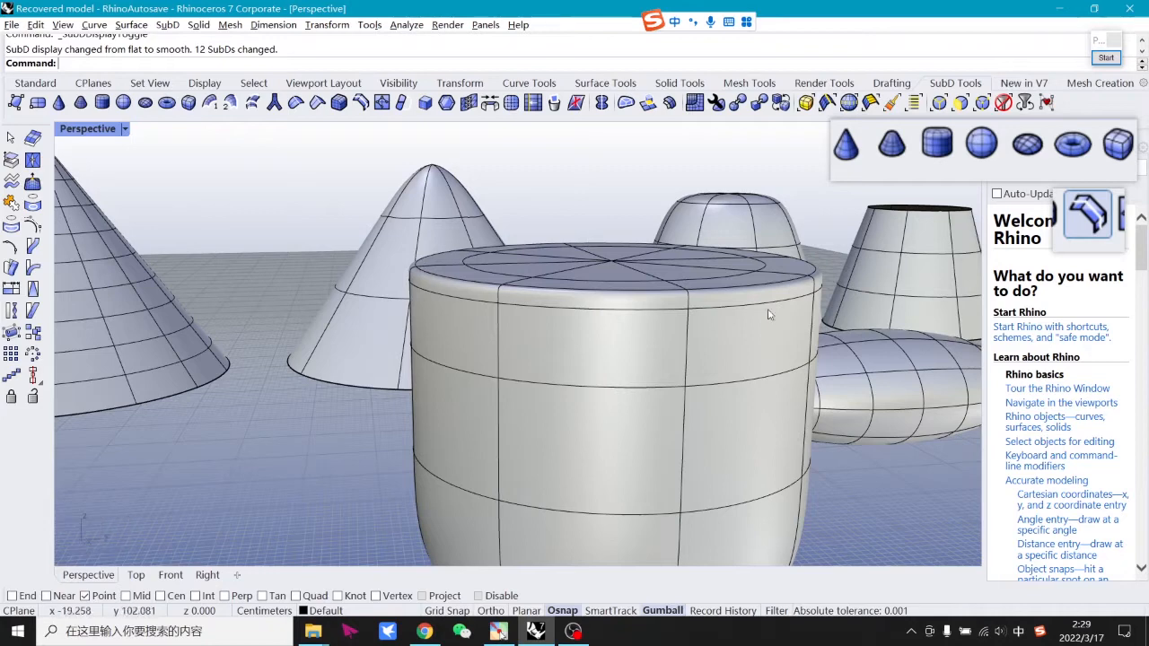
scroll(795, 305, "down", 4)
right_click_drag(808, 318, 710, 326)
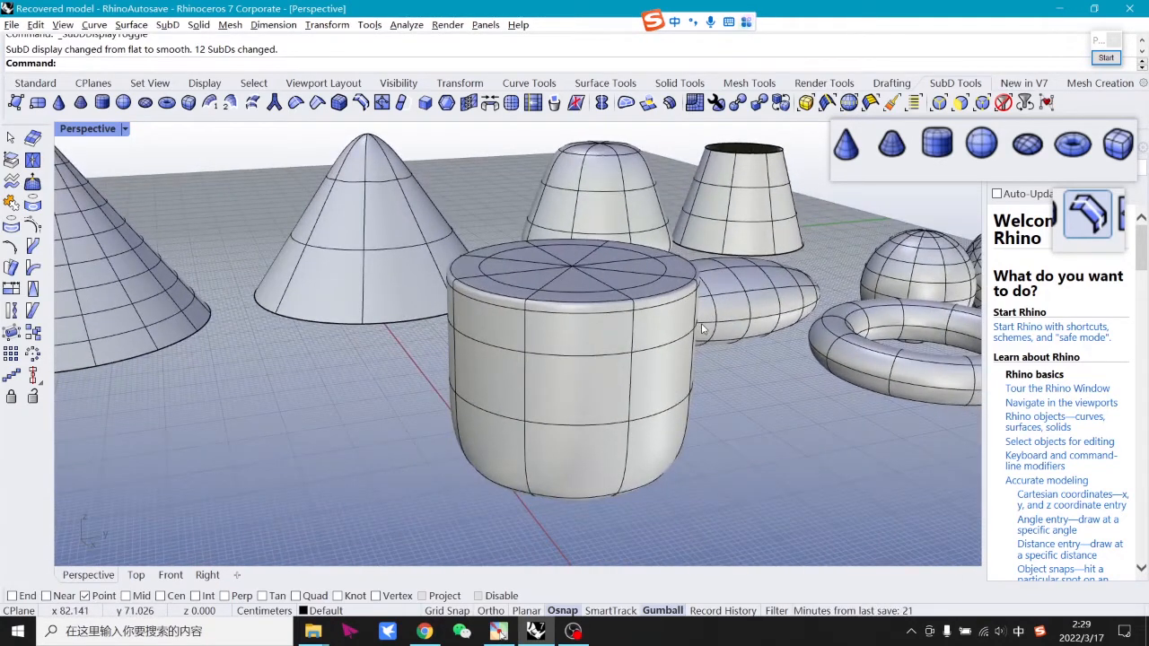
Return the SubDs to flat display and examine the inserted edges around the cylinder's top.
key("Tab")
scroll(703, 329, "up", 6)
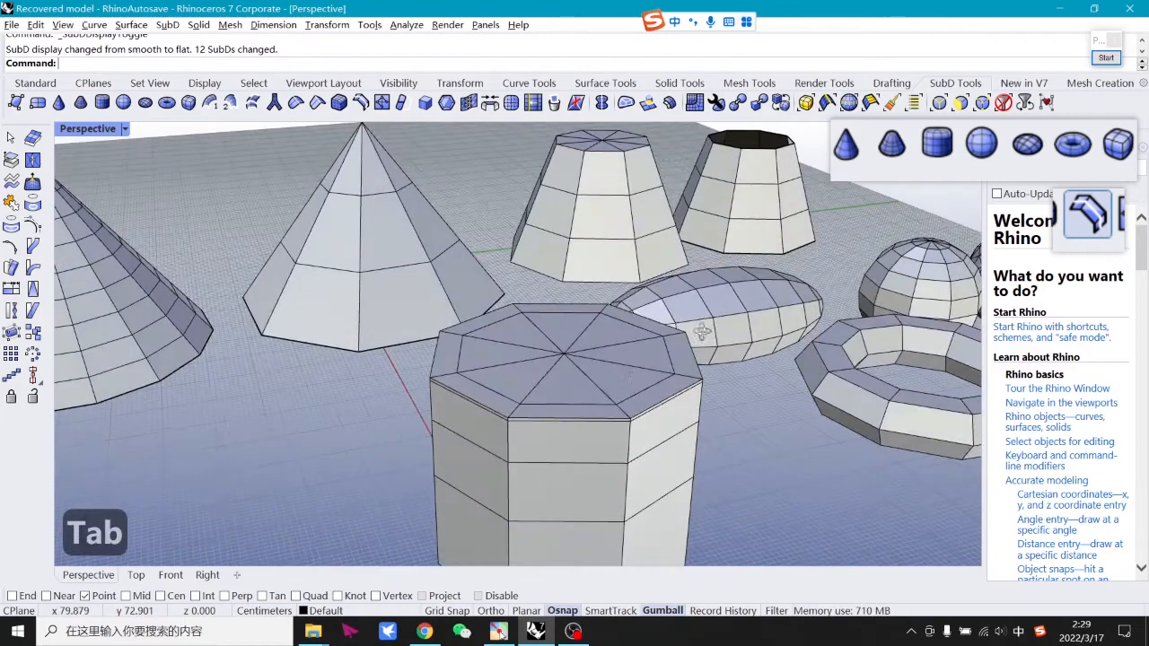
right_click_drag(589, 414, 565, 380, "shift")
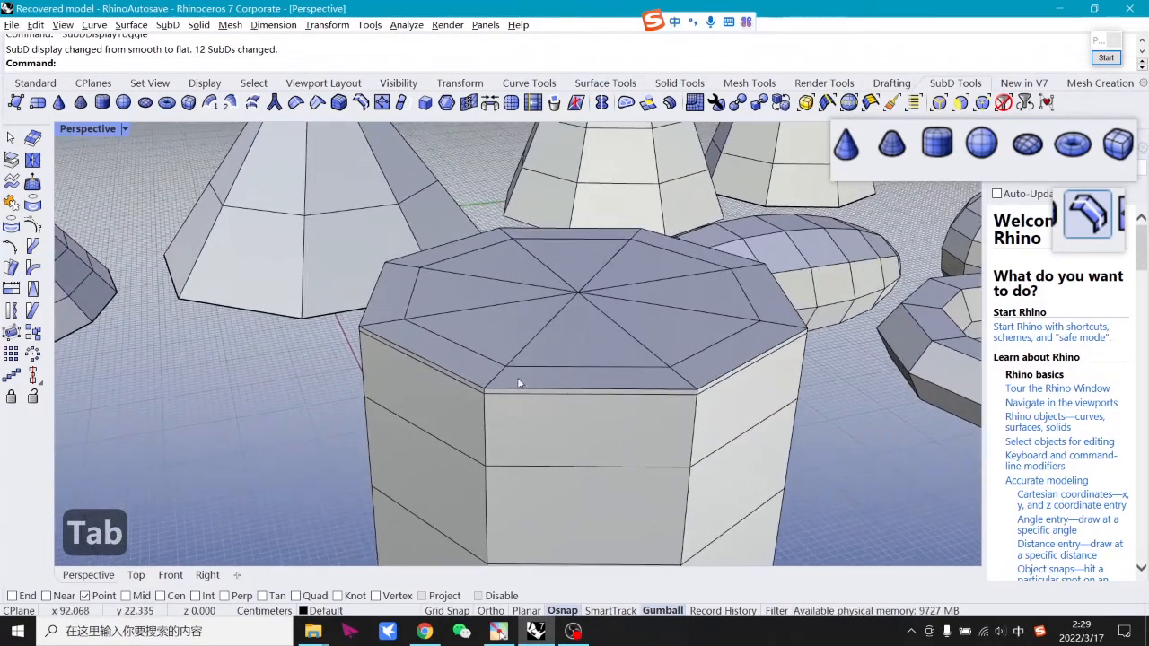
mouse_move(635, 400)
right_mouse_down("shift")
mouse_move(613, 390)
mouse_move(644, 387)
right_mouse_up("shift")
right_click_drag(725, 401, 711, 396, "shift")
scroll(676, 372, "down", 5)
scroll(676, 372, "up", 5)
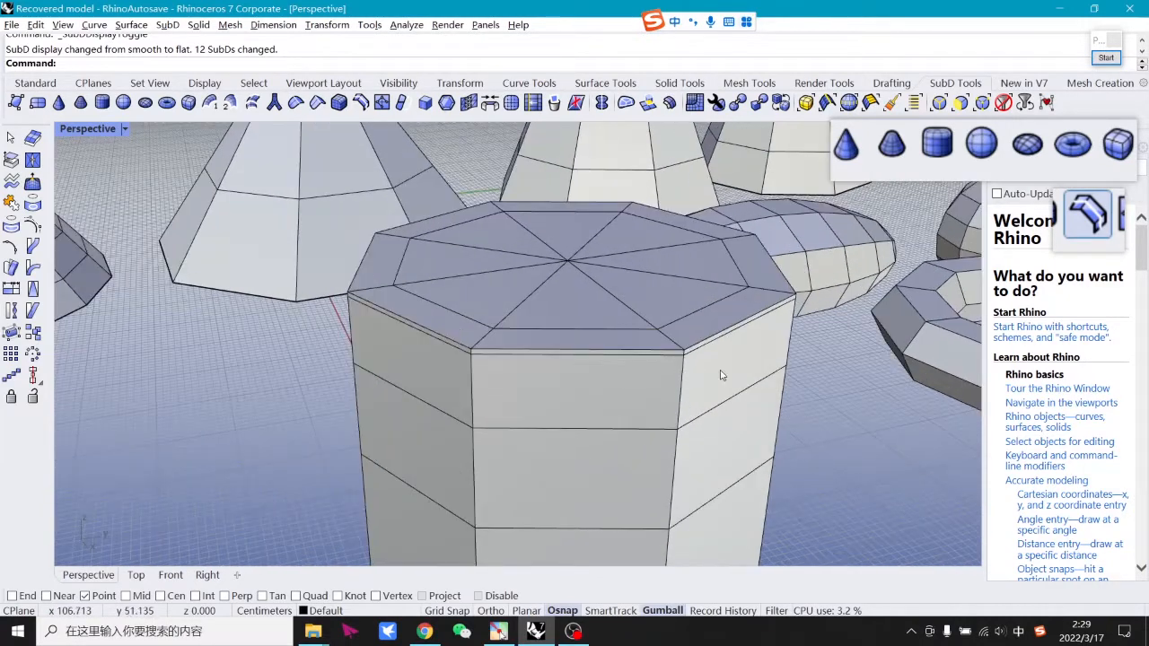
Start Insert Edge with Type set to Loop and pick a vertical edge on the cylinder's side.
right_click_drag(607, 302, 668, 328, "shift")
left_click(360, 102)
left_click(501, 365)
scroll(572, 377, "down", 3)
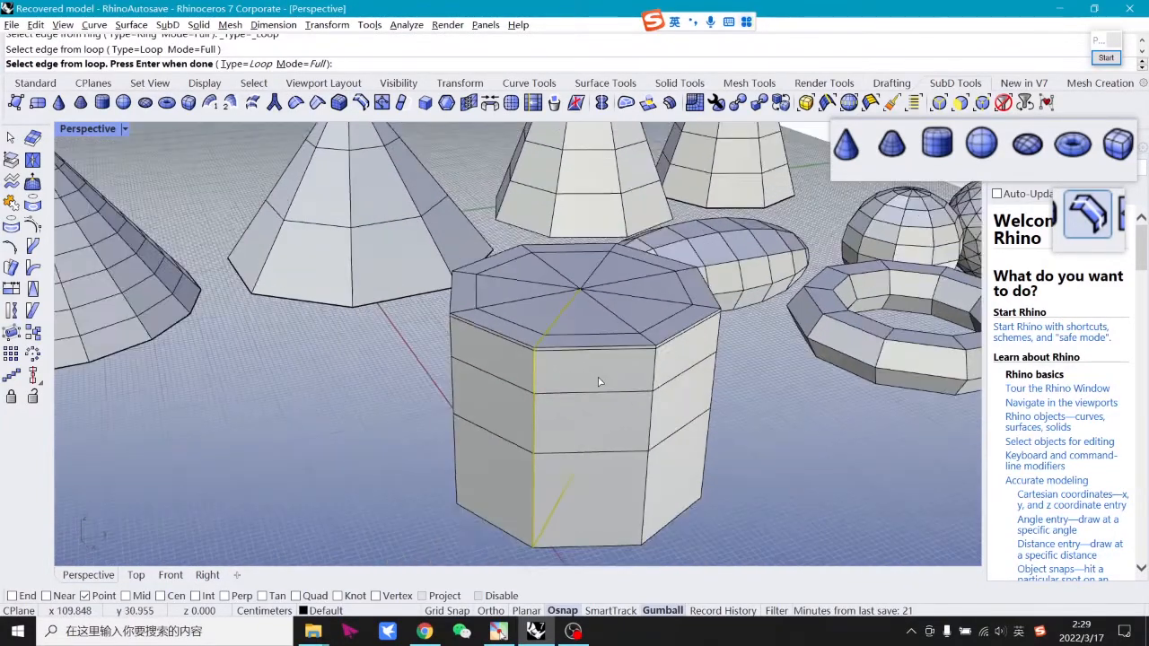
right_click_drag(600, 348, 606, 350)
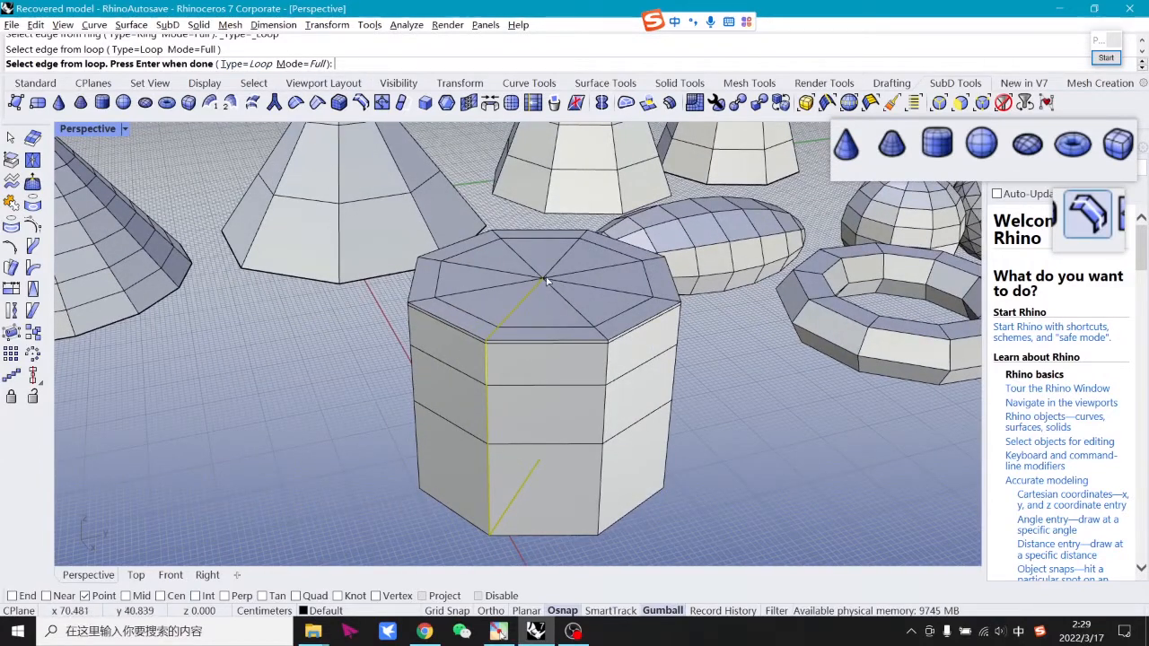
Examine how the picked vertical edge loop runs across the cylinder's top to its centre vertex, without inserting an edge.
scroll(571, 400, "down", 3)
right_click_drag(571, 401, 572, 320)
scroll(593, 387, "up", 6)
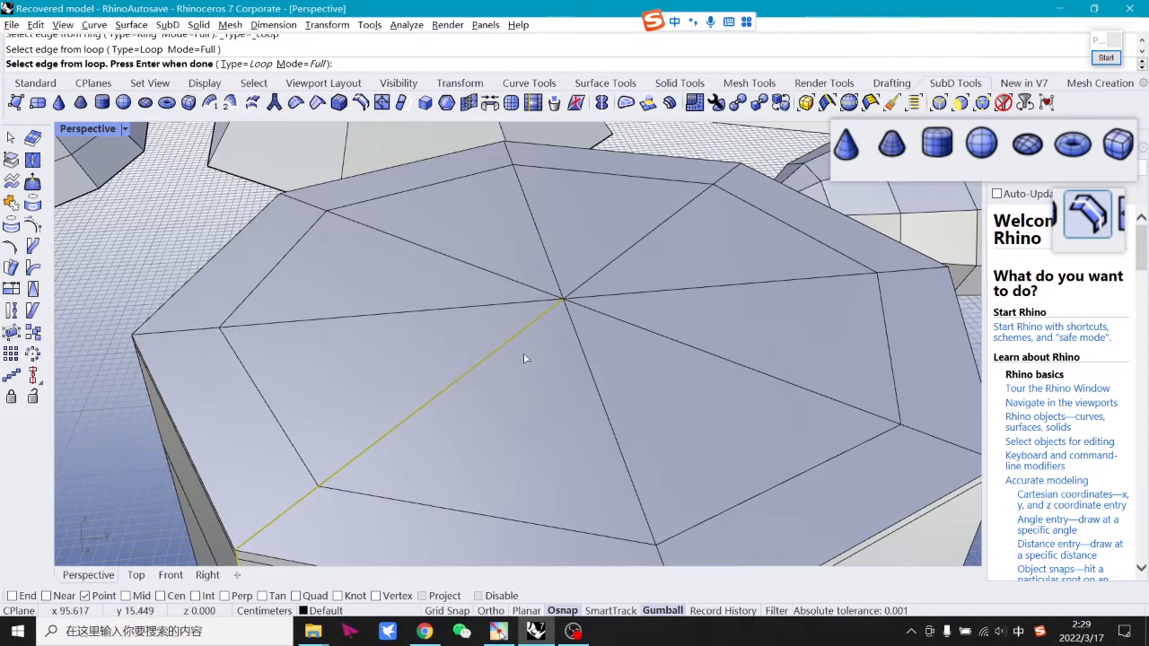
scroll(522, 313, "down", 5)
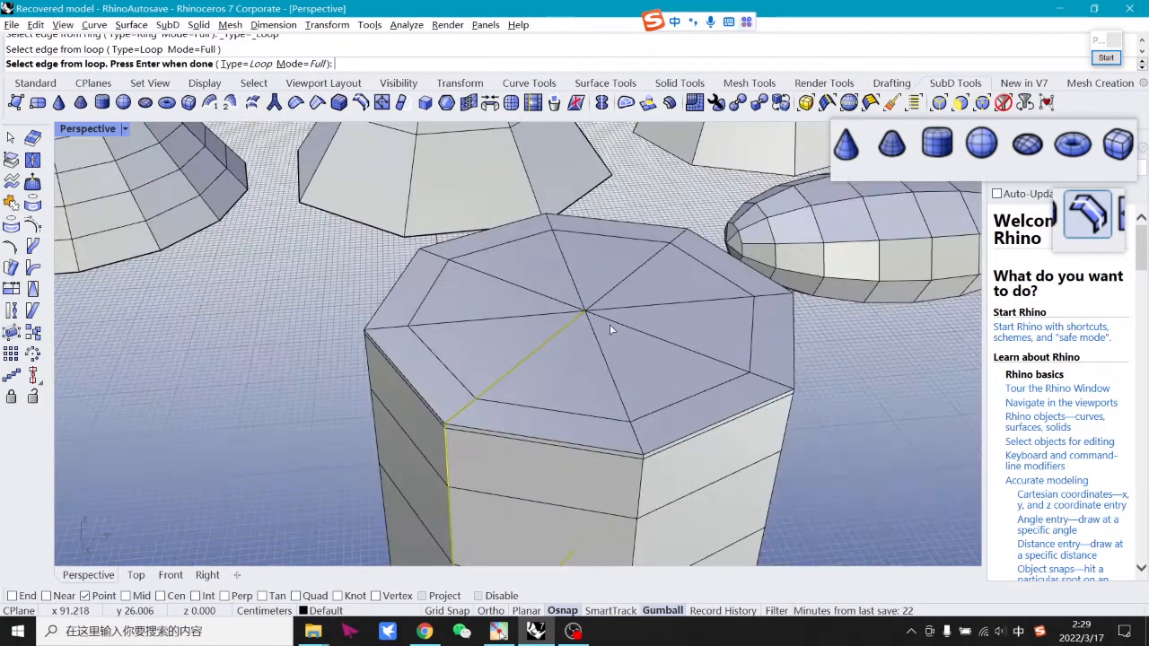
scroll(581, 329, "up", 5)
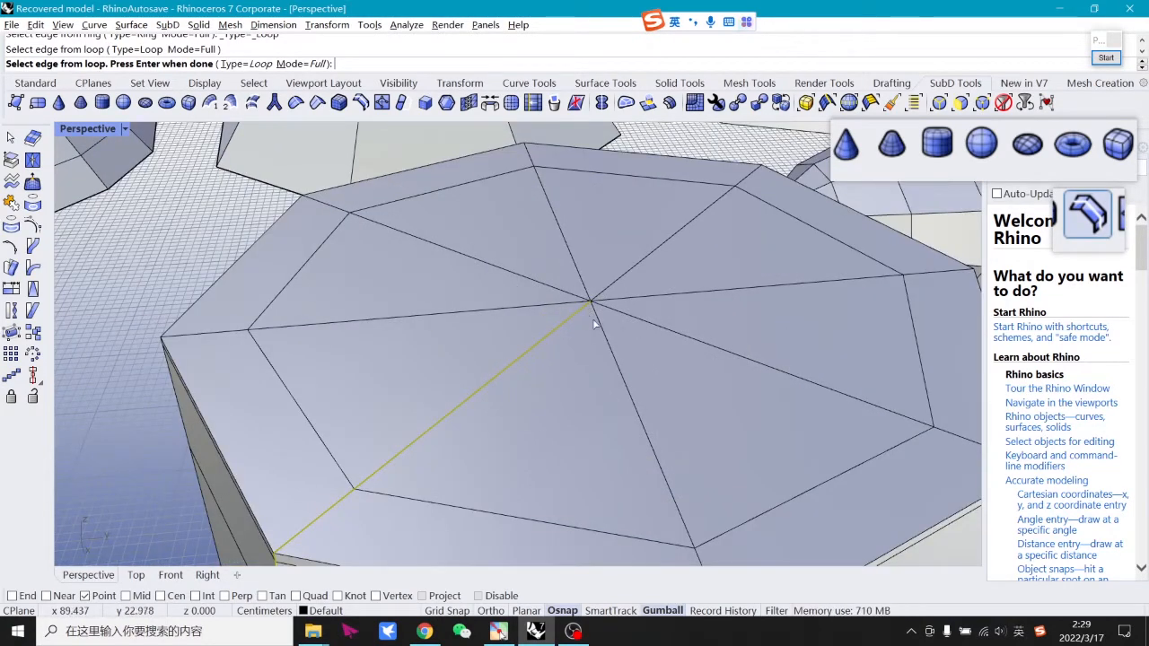
scroll(593, 322, "down", 6)
right_click_drag(610, 323, 663, 308)
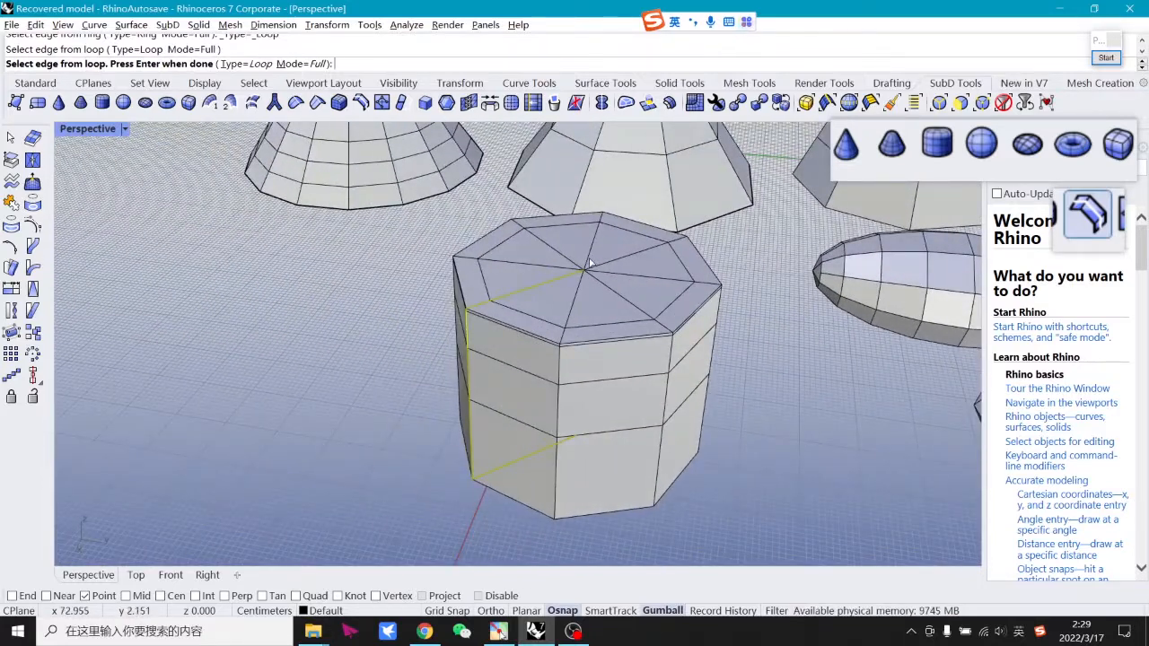
scroll(592, 274, "up", 2)
key("Escape")
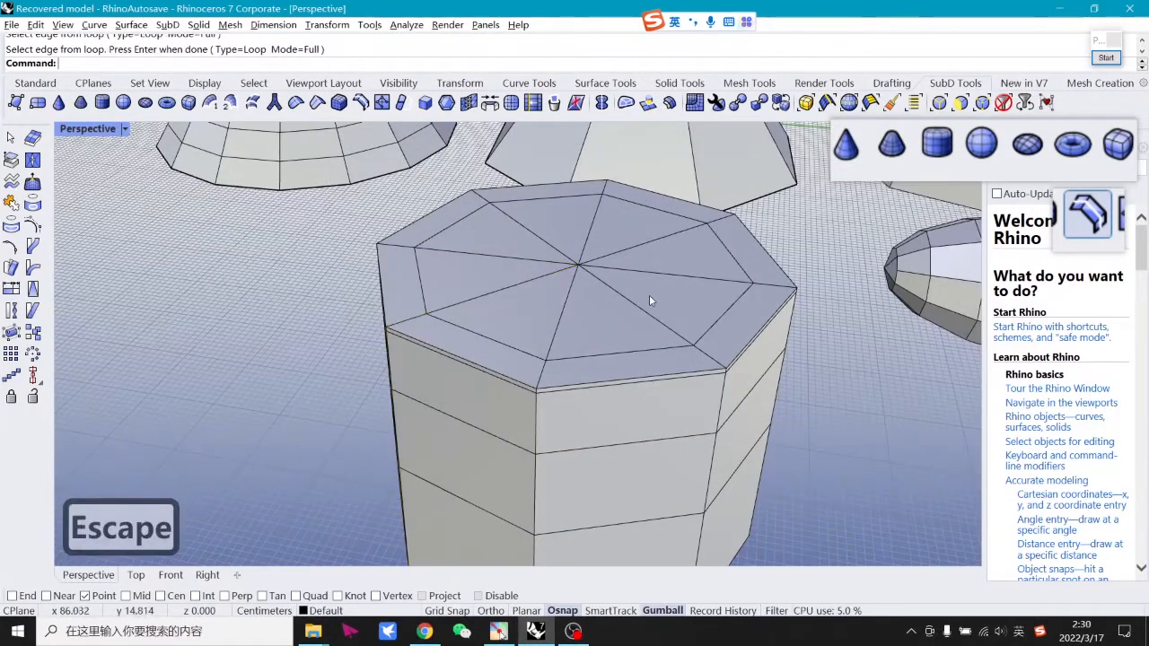
scroll(636, 257, "down", 2)
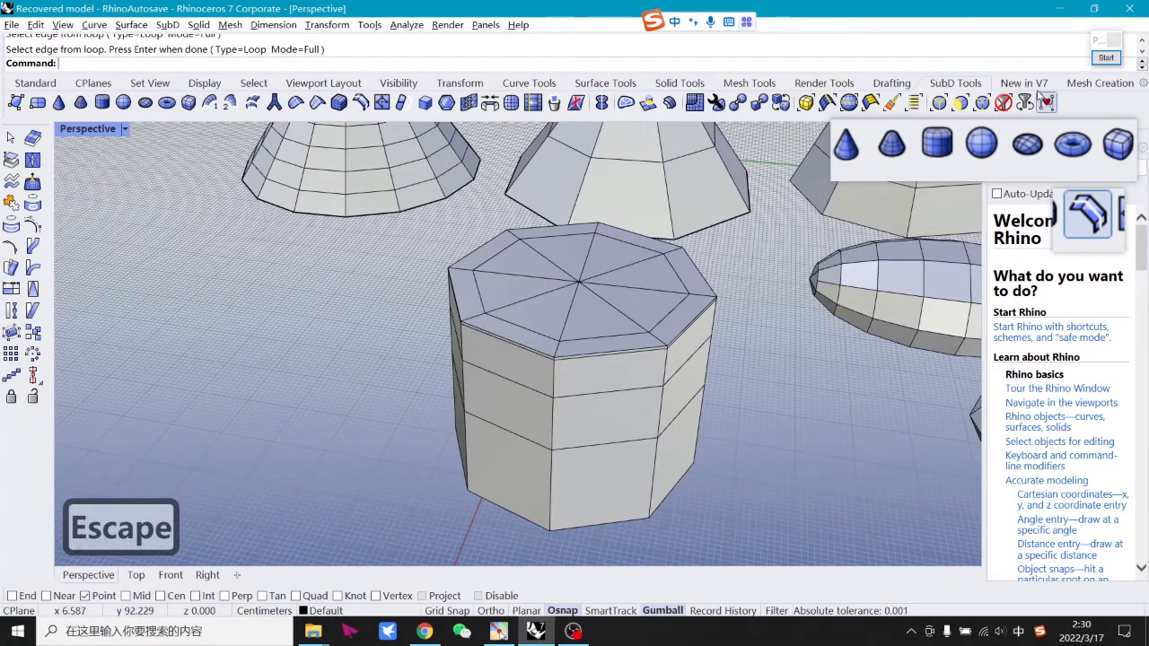
left_click(231, 49)
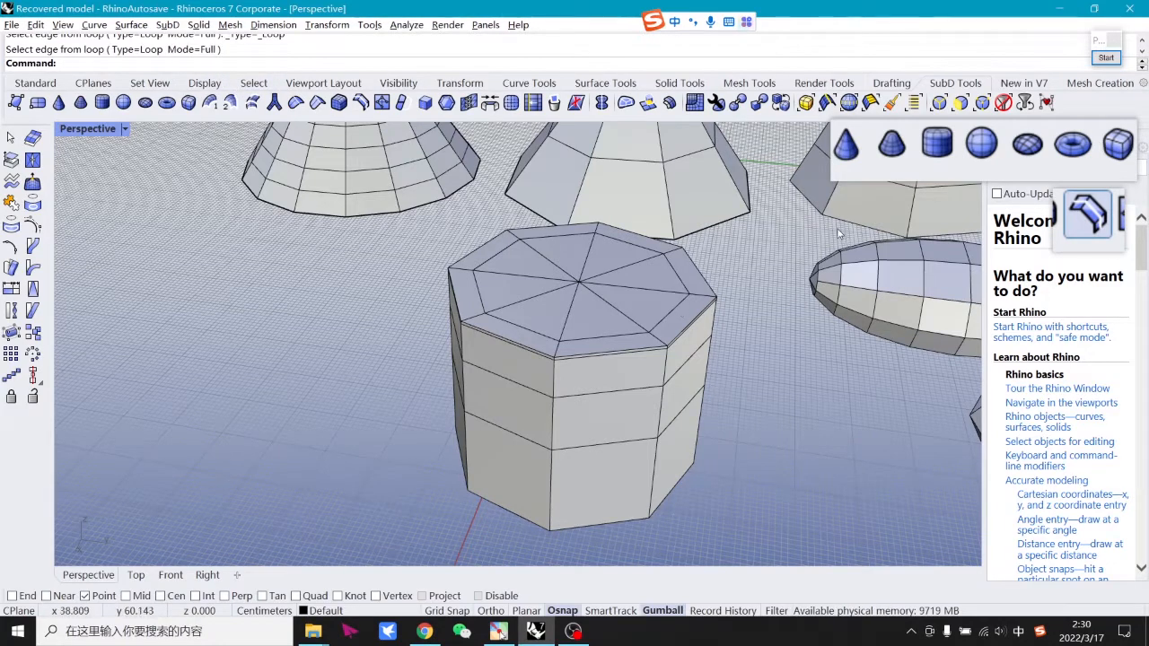
key("F1")
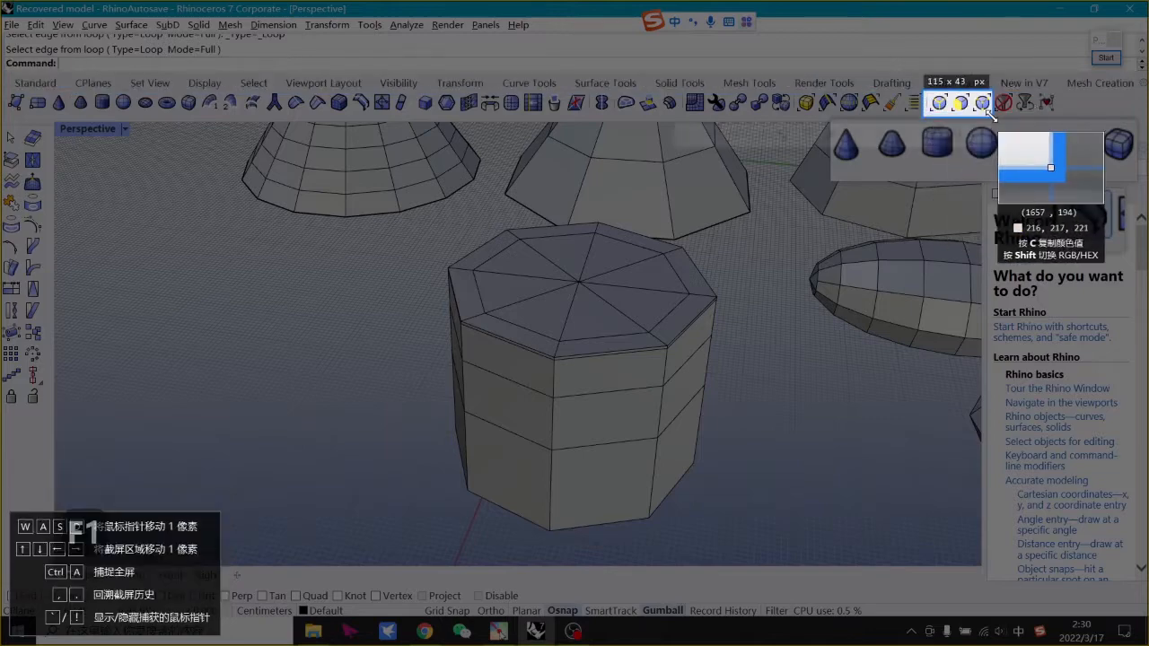
left_click(977, 104)
key("F3")
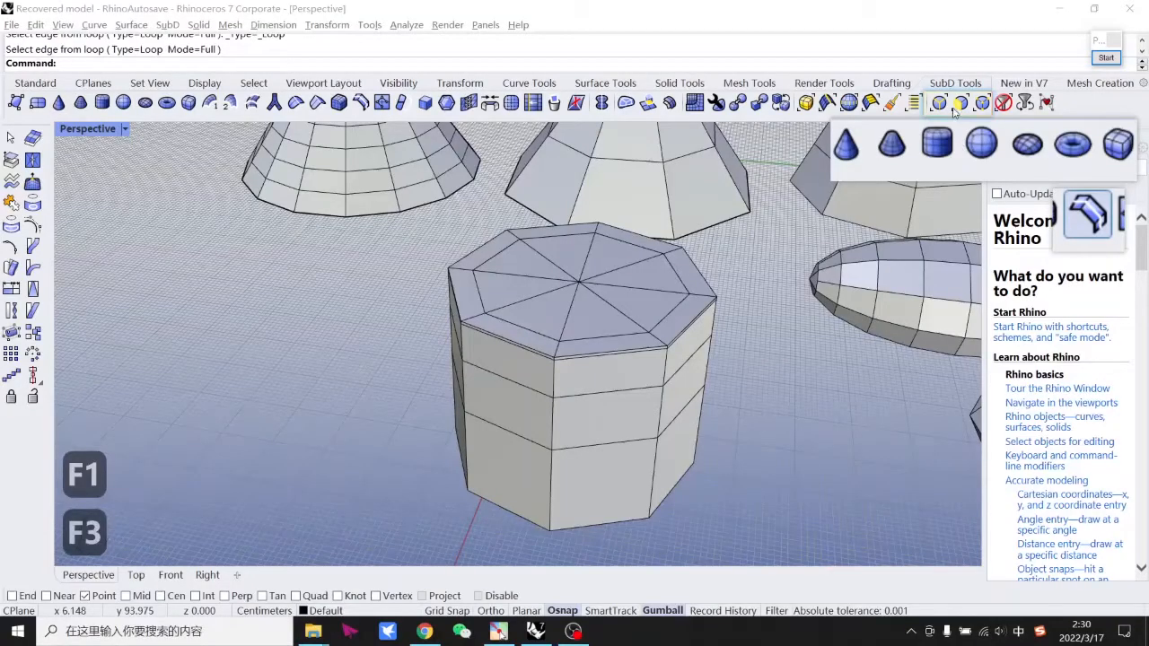
left_click_drag(954, 110, 994, 319)
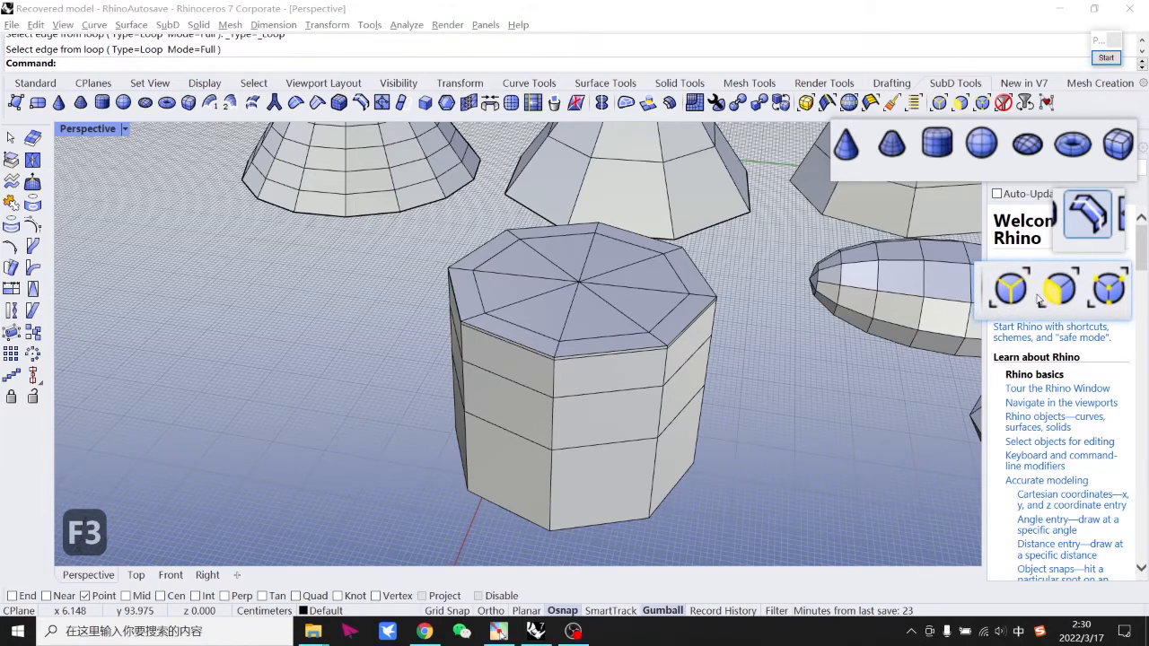
key("Escape")
Capture the four SubD selection filter icons as a pinned screenshot and enlarge it over the help text.
key("F1")
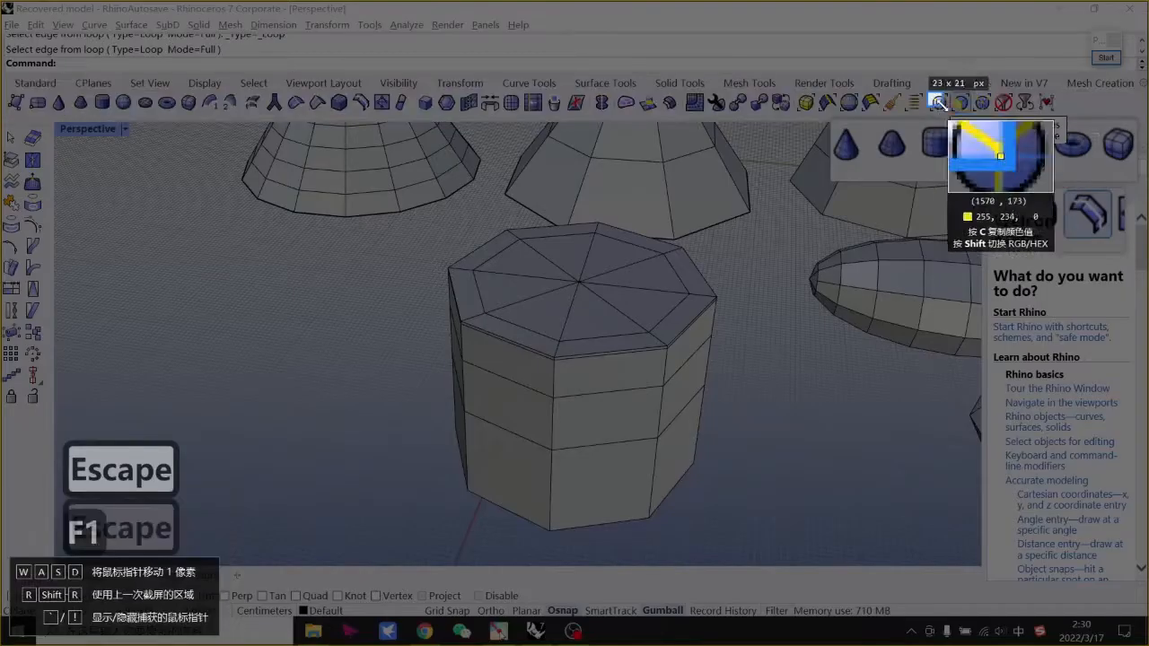
left_click_drag(930, 92, 1079, 278)
key("F3")
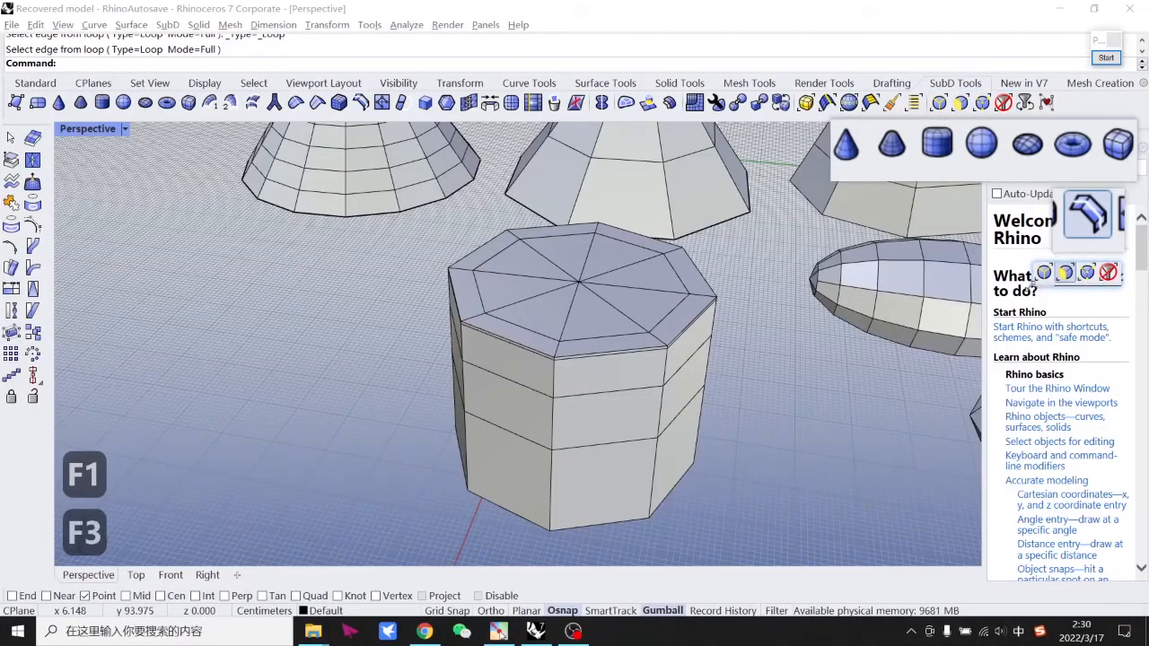
scroll(1033, 280, "up", 5)
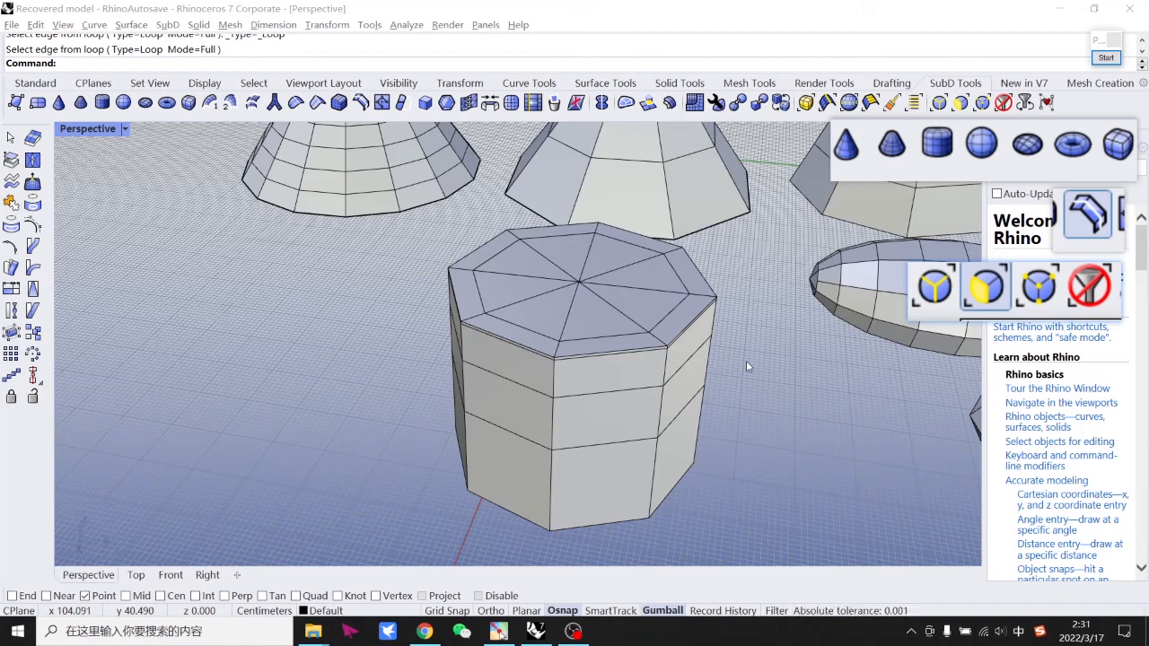
Restrict selection to edges and select one front edge of the ring just below the cylinder's top rim.
left_click(938, 103)
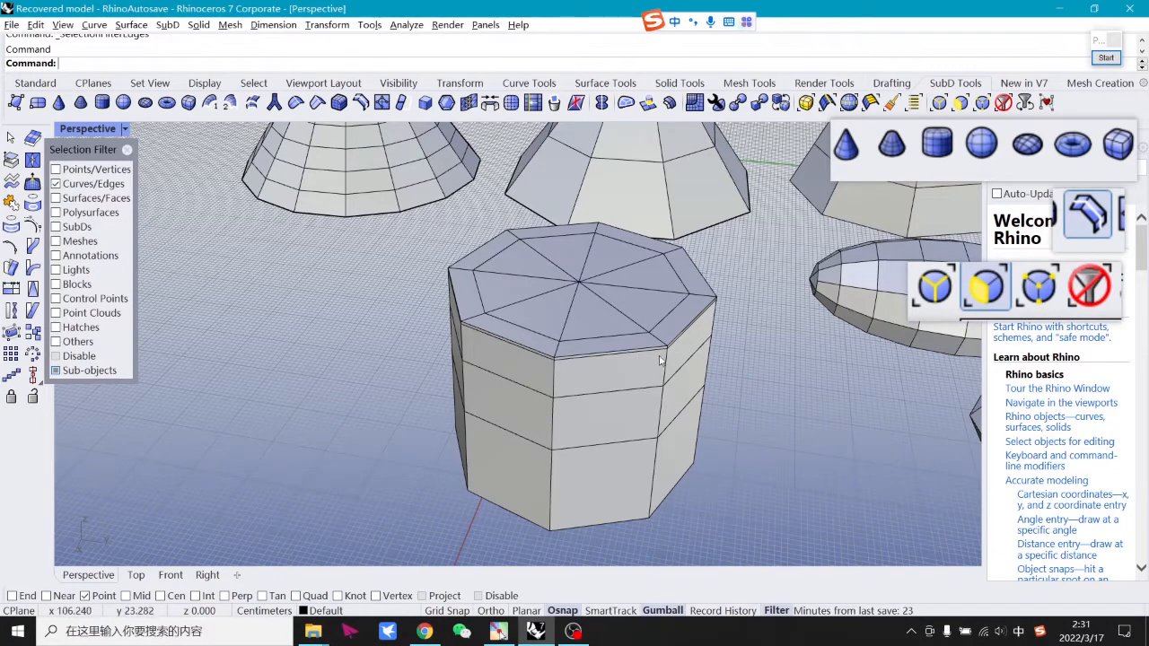
right_click_drag(660, 360, 599, 380)
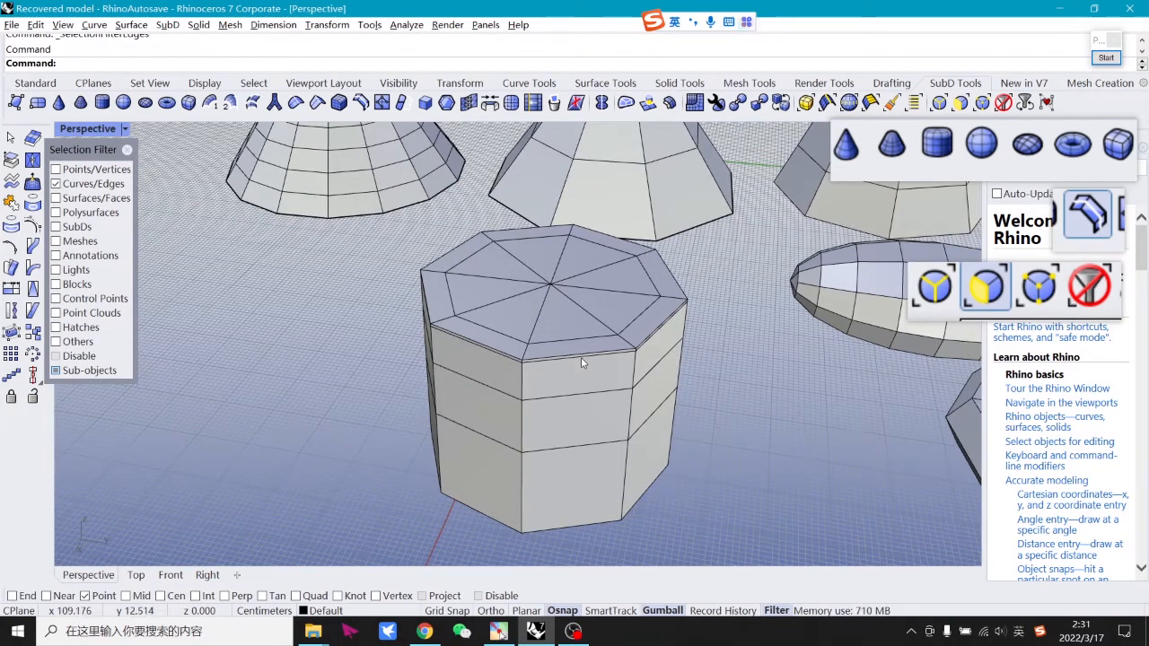
left_click(584, 357)
scroll(583, 360, "up", 4)
right_click_drag(640, 380, 710, 347)
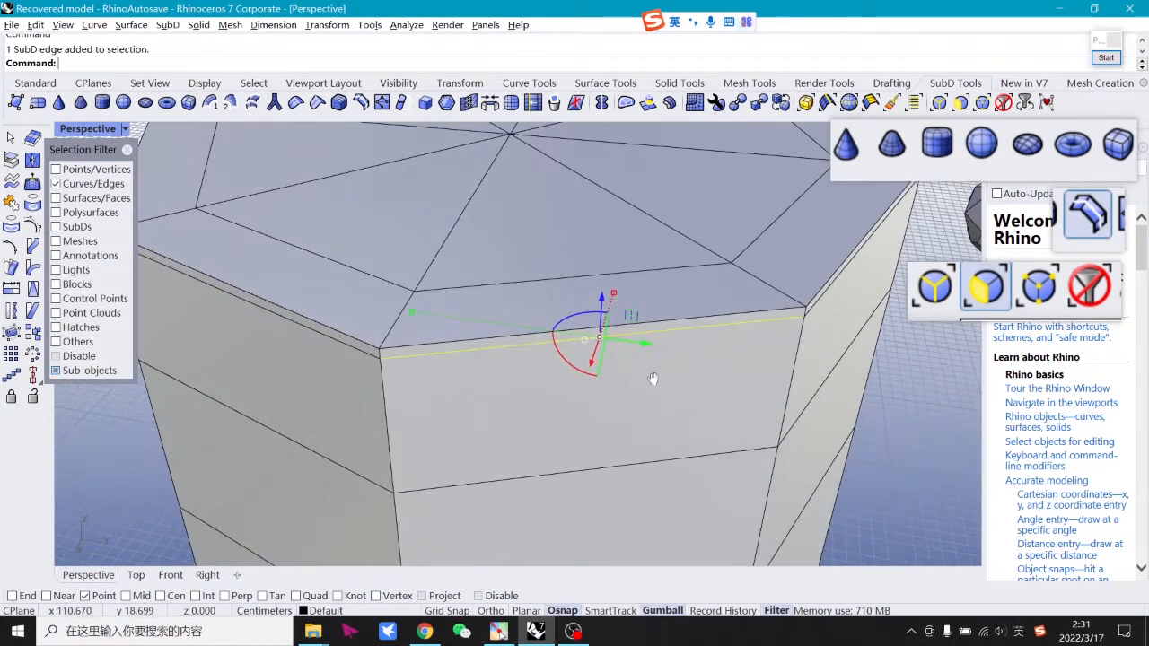
scroll(731, 356, "down", 5)
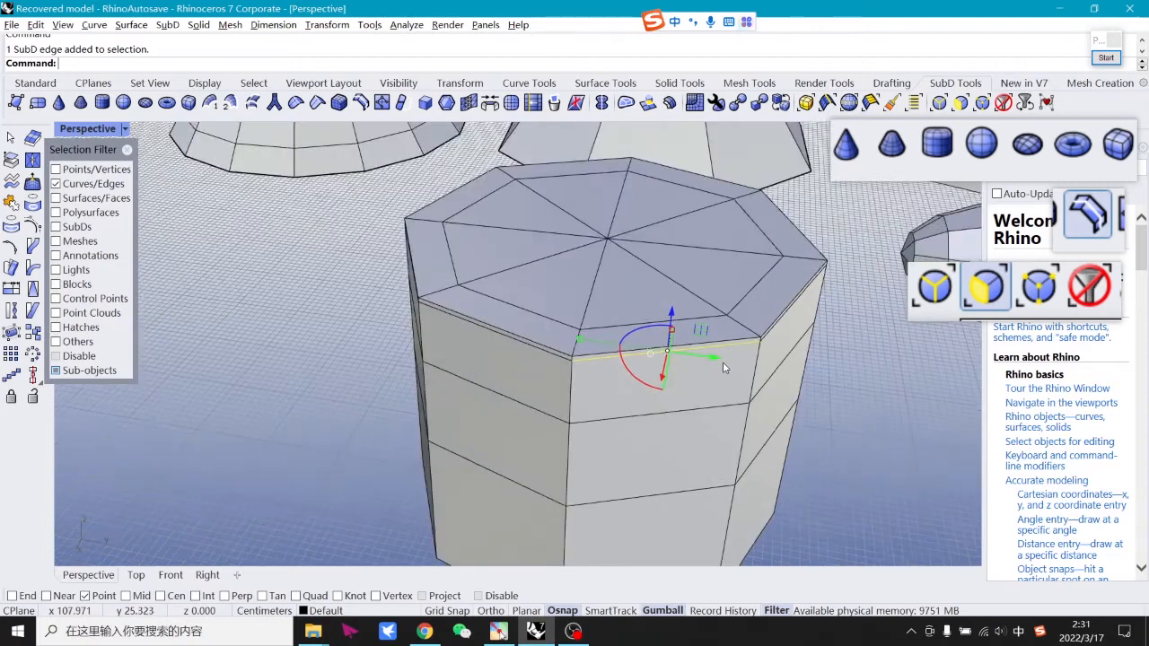
scroll(650, 346, "up", 5)
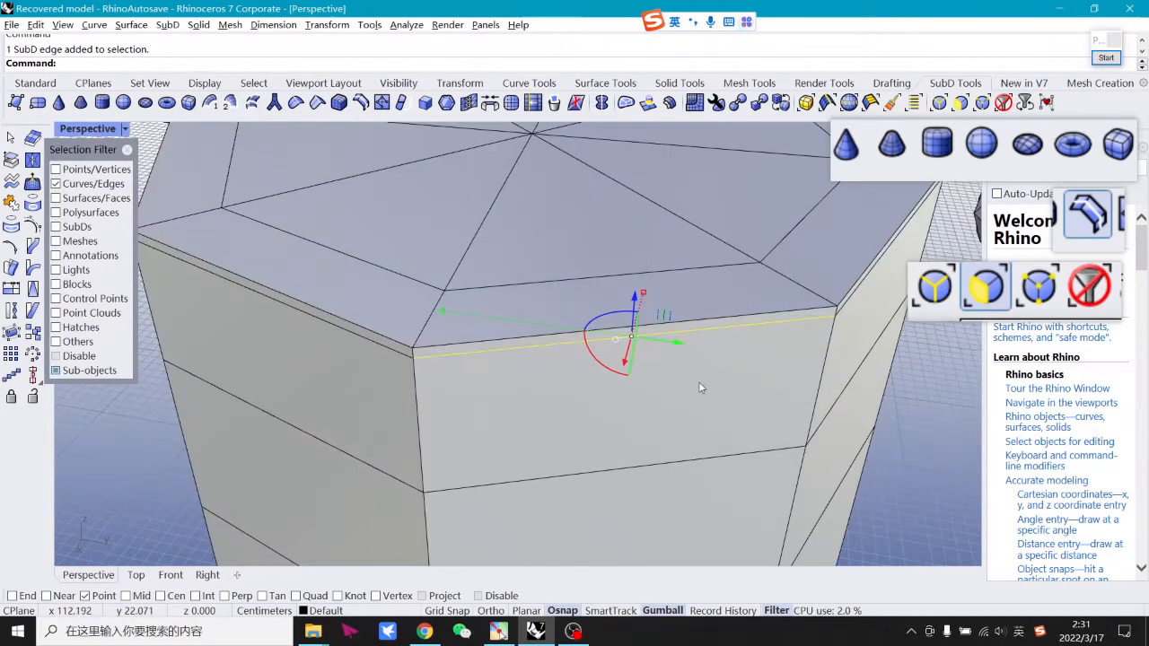
Move the selected edge down the cylinder's side, scale it along its length, and pull it outward.
left_click_drag(642, 317, 644, 388)
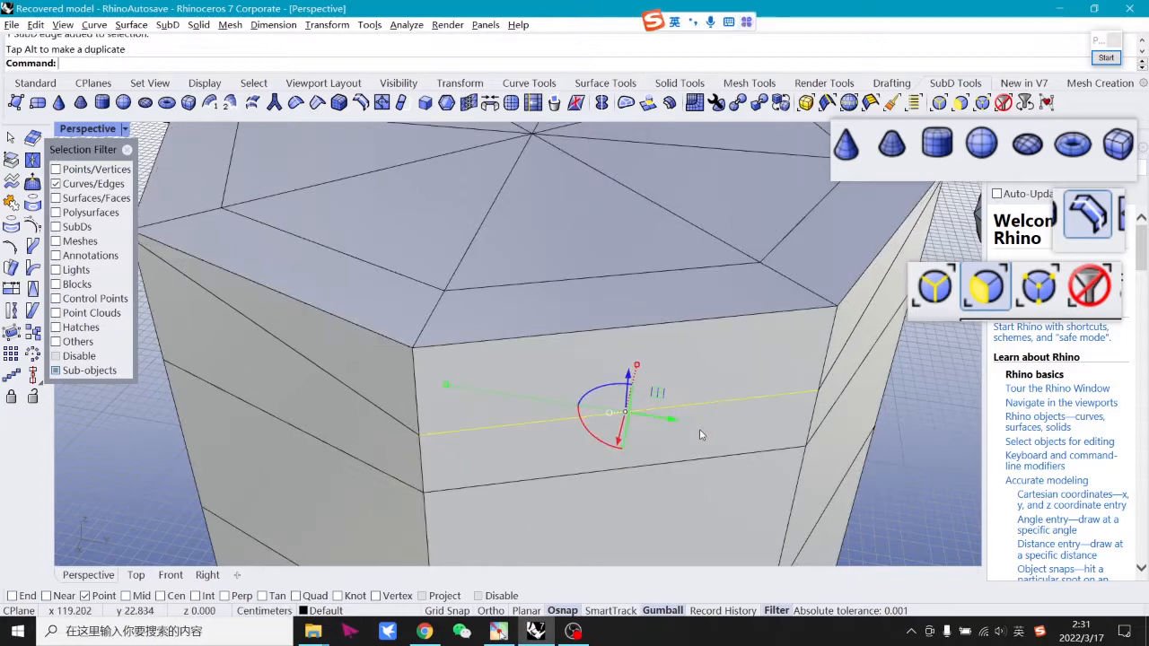
left_click_drag(446, 384, 393, 377)
scroll(512, 364, "down", 8)
right_click_drag(521, 395, 471, 404)
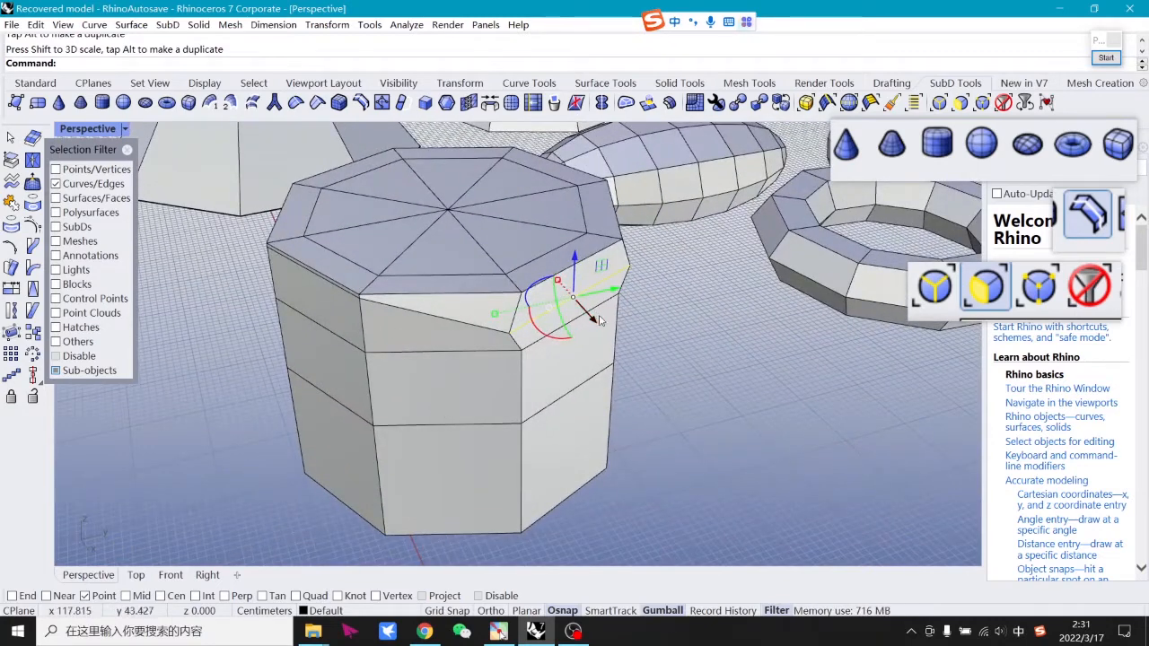
left_click_drag(599, 320, 642, 301)
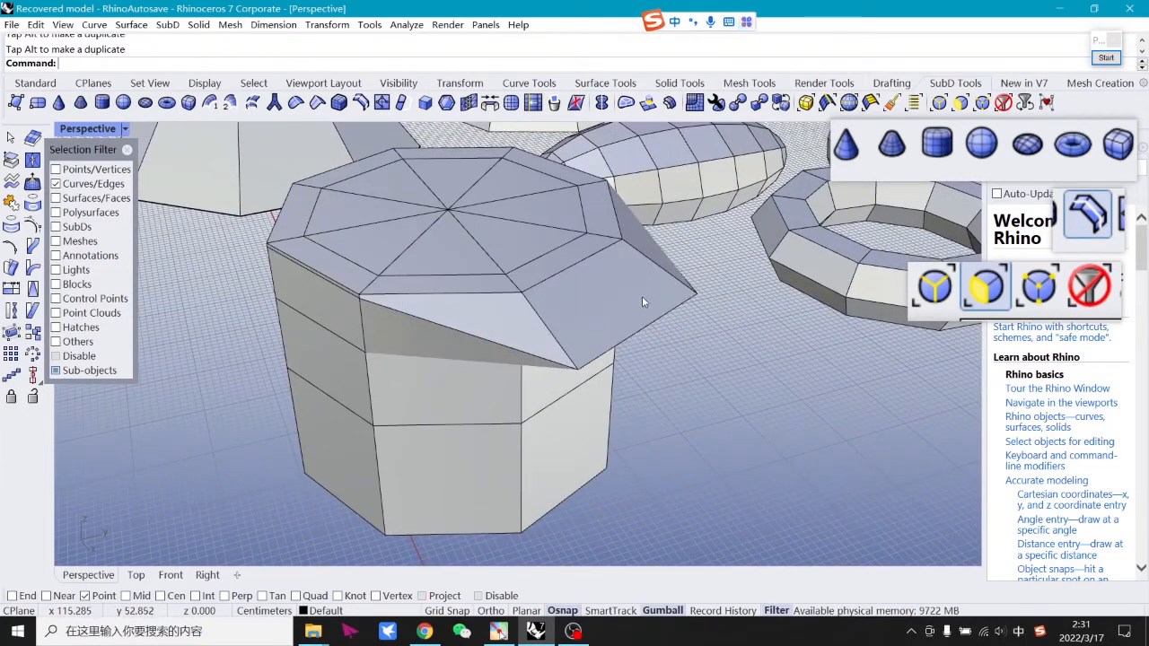
Undo the gumball moves and scaling made to the single edge below the cylinder's top rim.
key("ctrl+z")
key("ctrl+z")
key("ctrl+z")
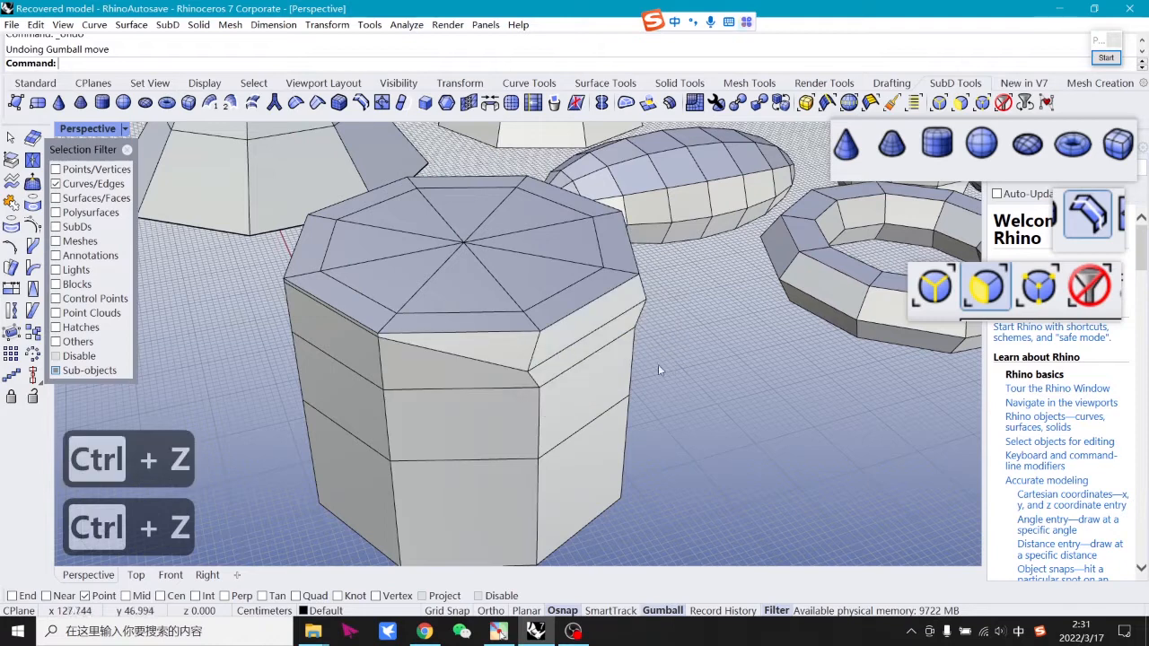
key("ctrl+z")
right_click_drag(644, 359, 665, 353)
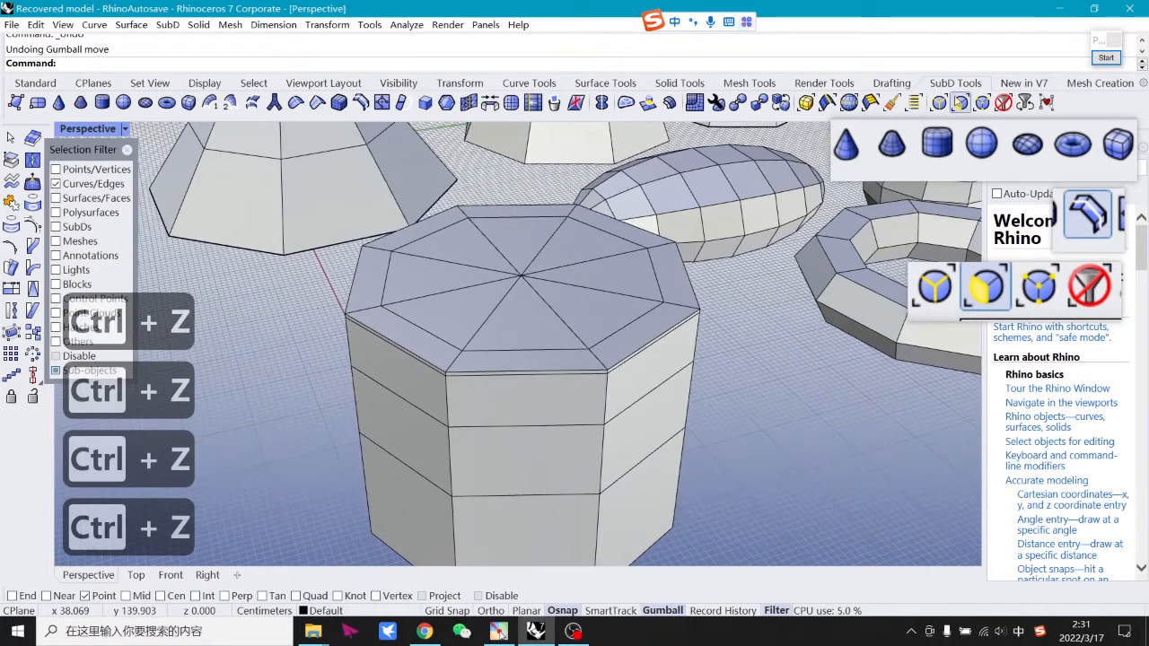
Select the whole edge loop just below the cylinder's top rim and move it slightly down.
left_click(961, 102)
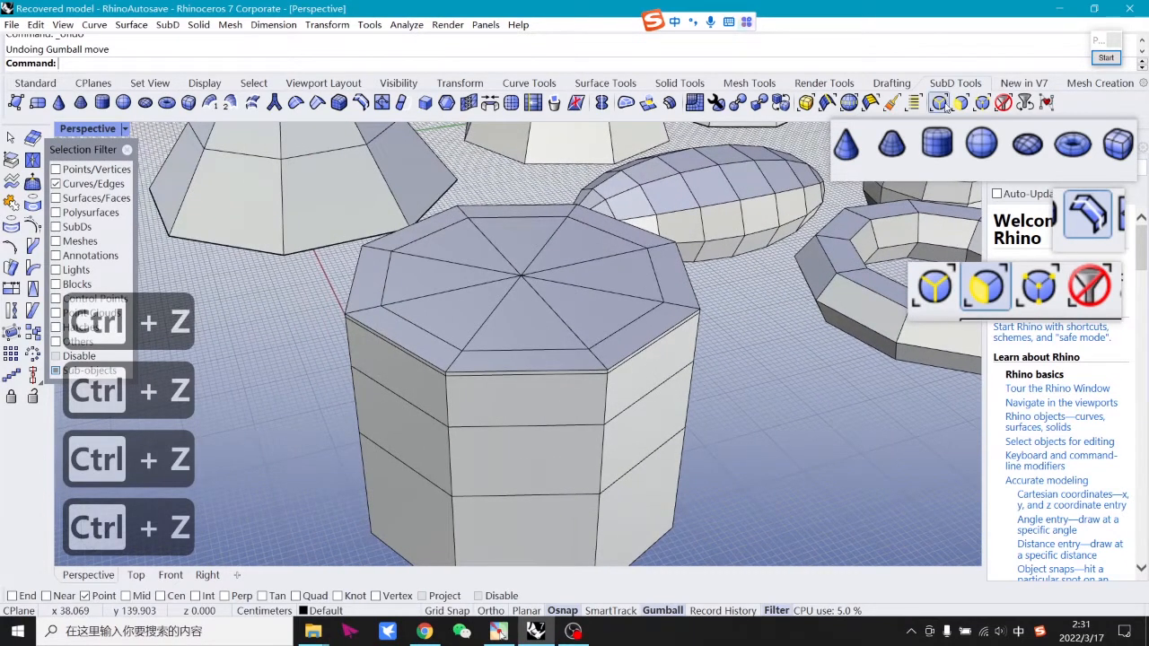
double_click(563, 375)
right_click_drag(560, 375, 771, 322)
left_click_drag(555, 272, 744, 365)
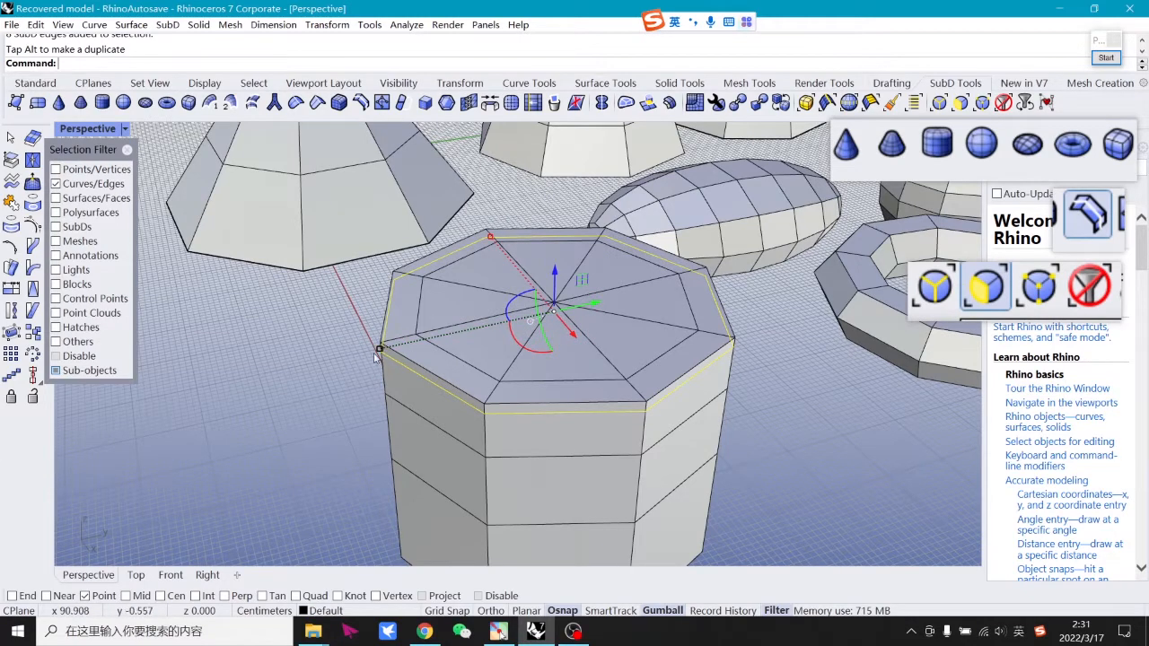
Try scaling the selected edge loop outward uniformly in 3D so it flares beyond the cylinder's side.
left_click_drag(378, 349, 351, 357, "shift")
left_click(742, 442)
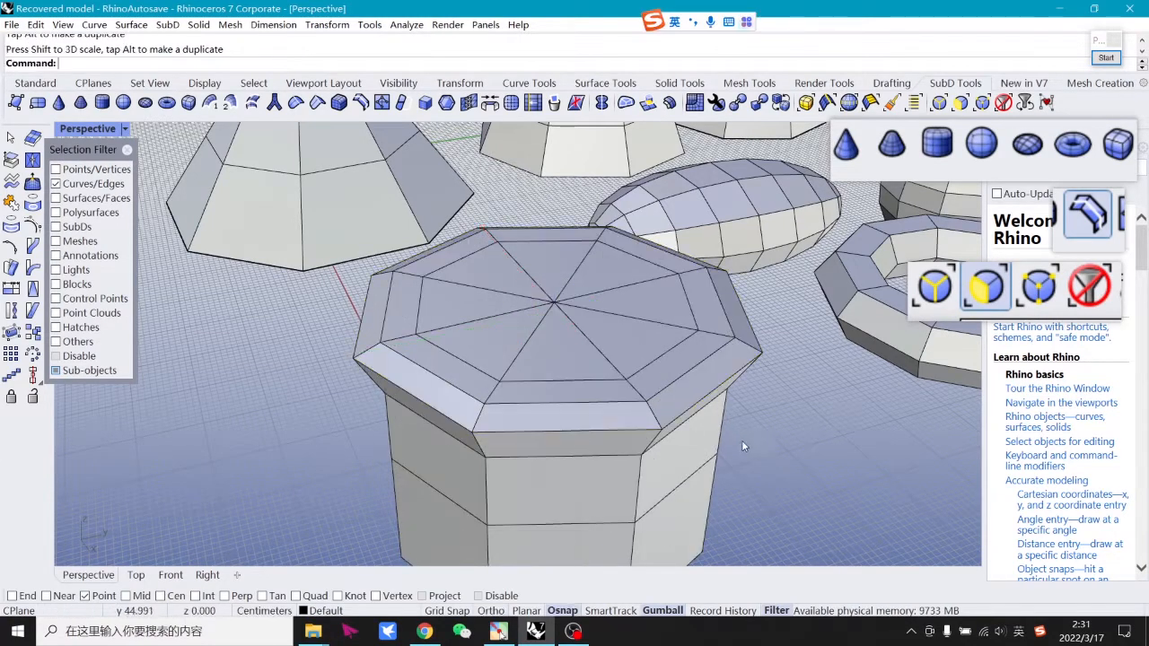
scroll(742, 440, "down", 5)
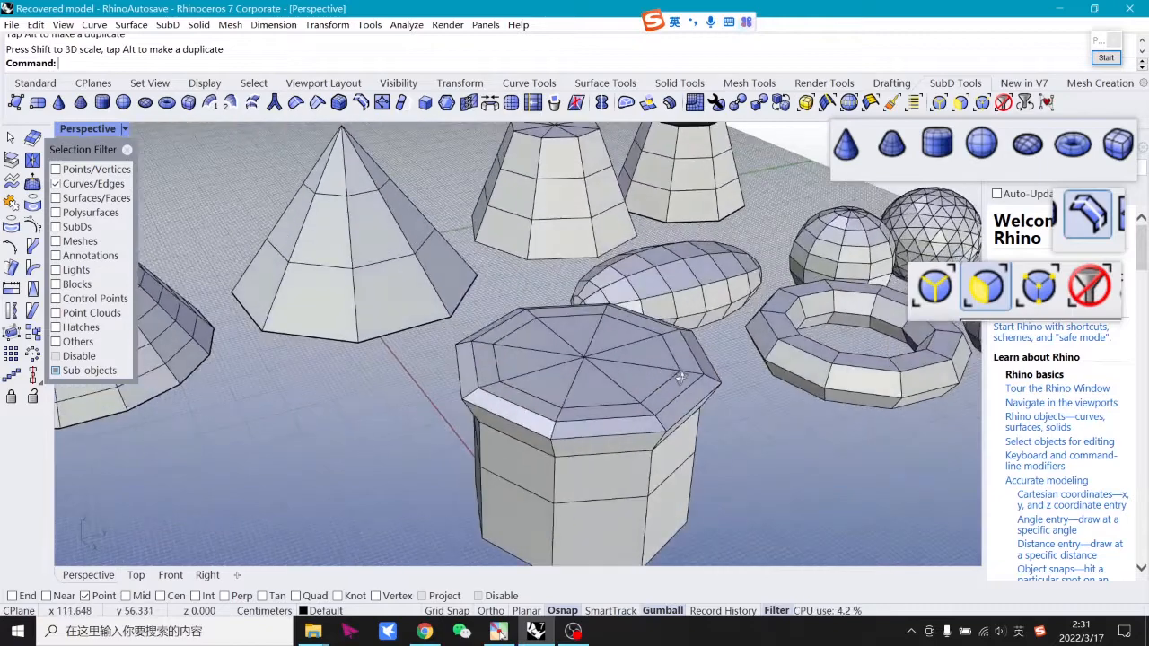
right_click_drag(680, 377, 683, 329, "shift")
mouse_move(713, 383)
right_mouse_down()
mouse_move(731, 384)
mouse_move(724, 397)
mouse_move(732, 379)
right_mouse_up()
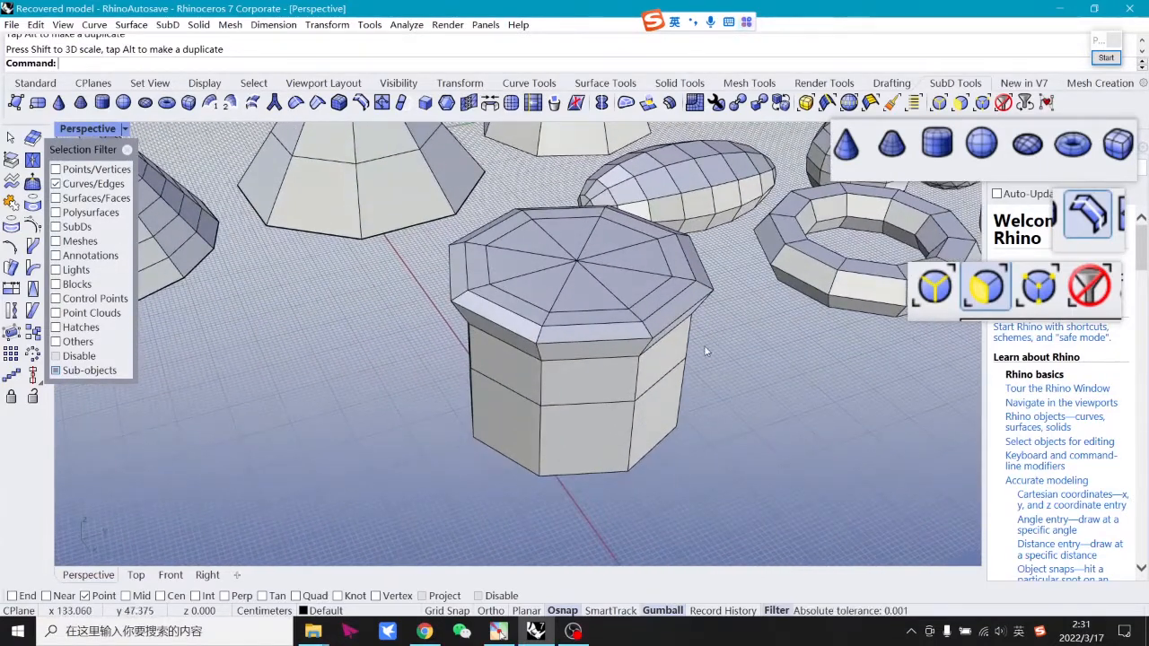
key("ctrl+z")
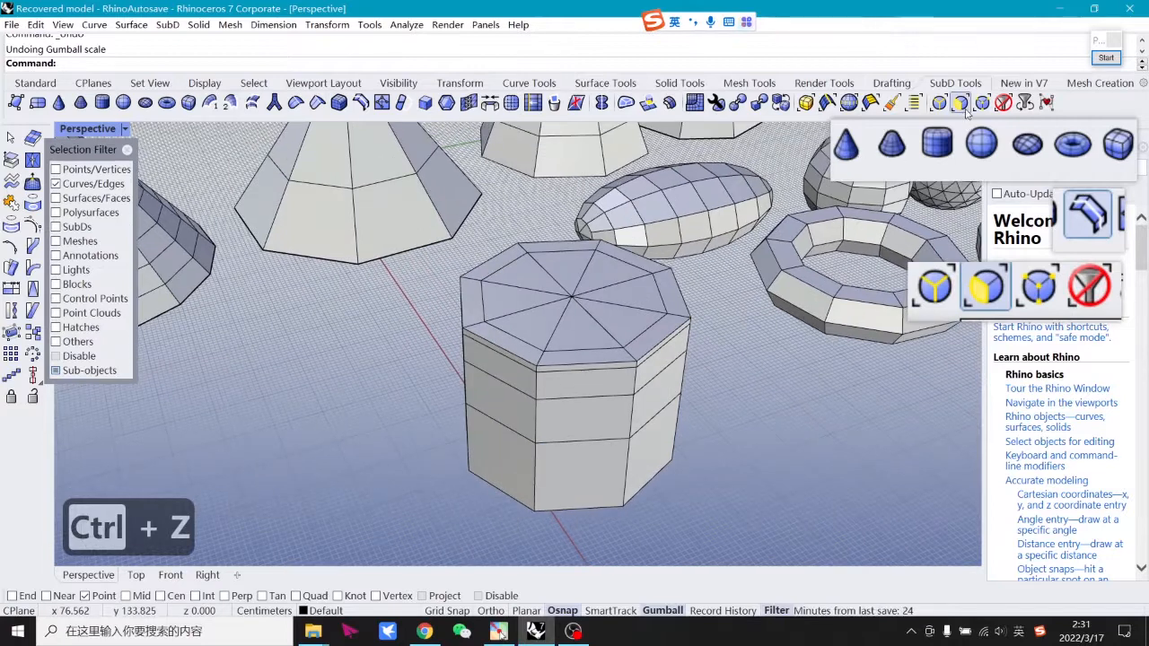
Restrict selection to faces and try raising one triangular face of the cylinder's top.
left_click(620, 326)
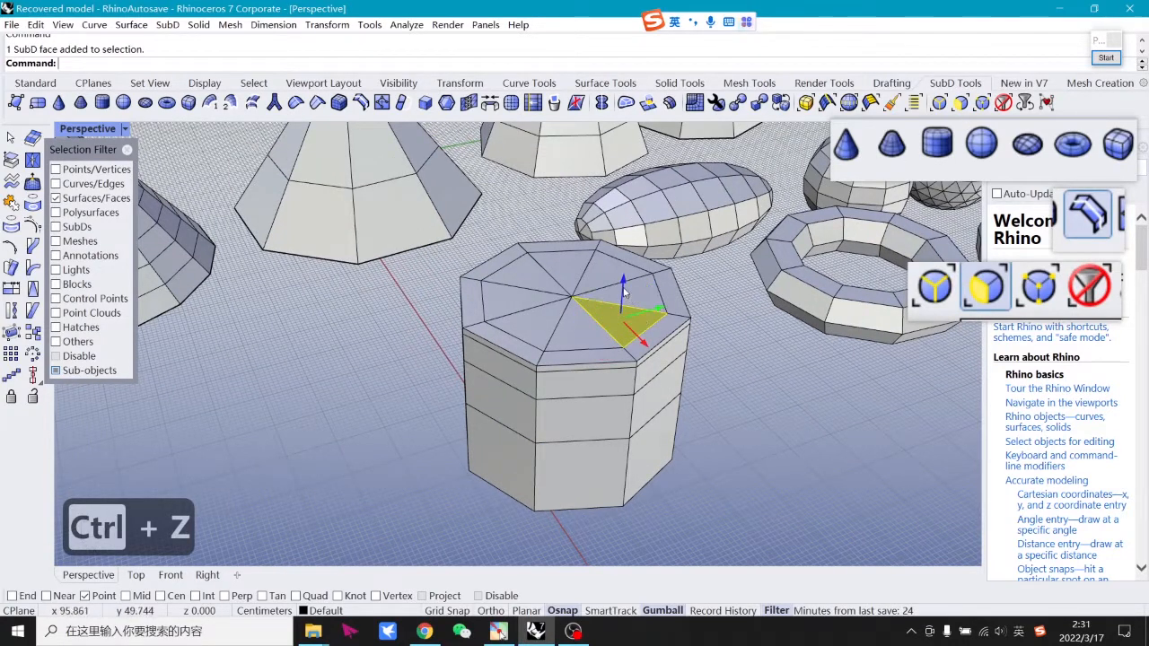
left_click_drag(625, 285, 625, 248)
key("ctrl+z")
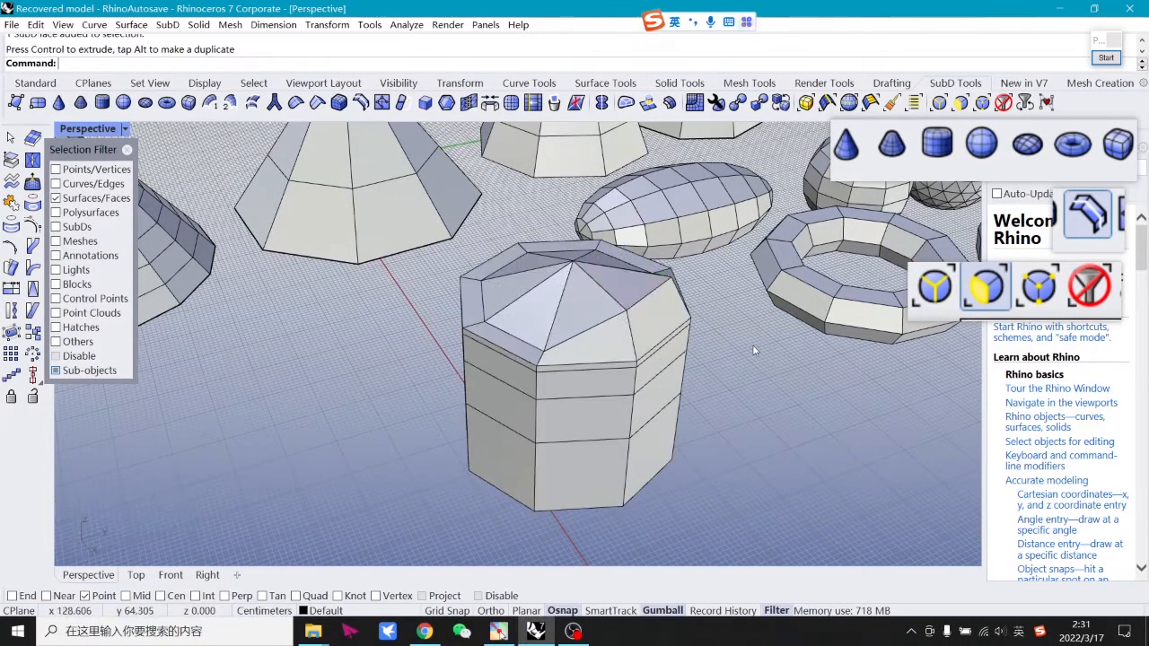
scroll(754, 350, "up", 5)
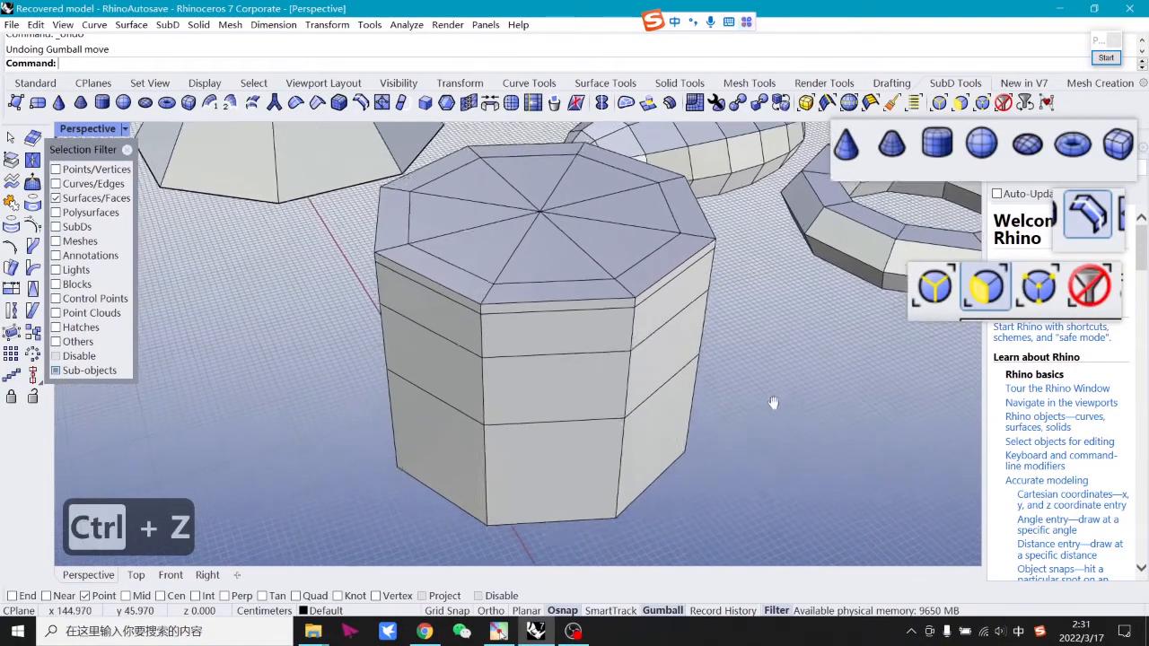
scroll(754, 364, "down", 5)
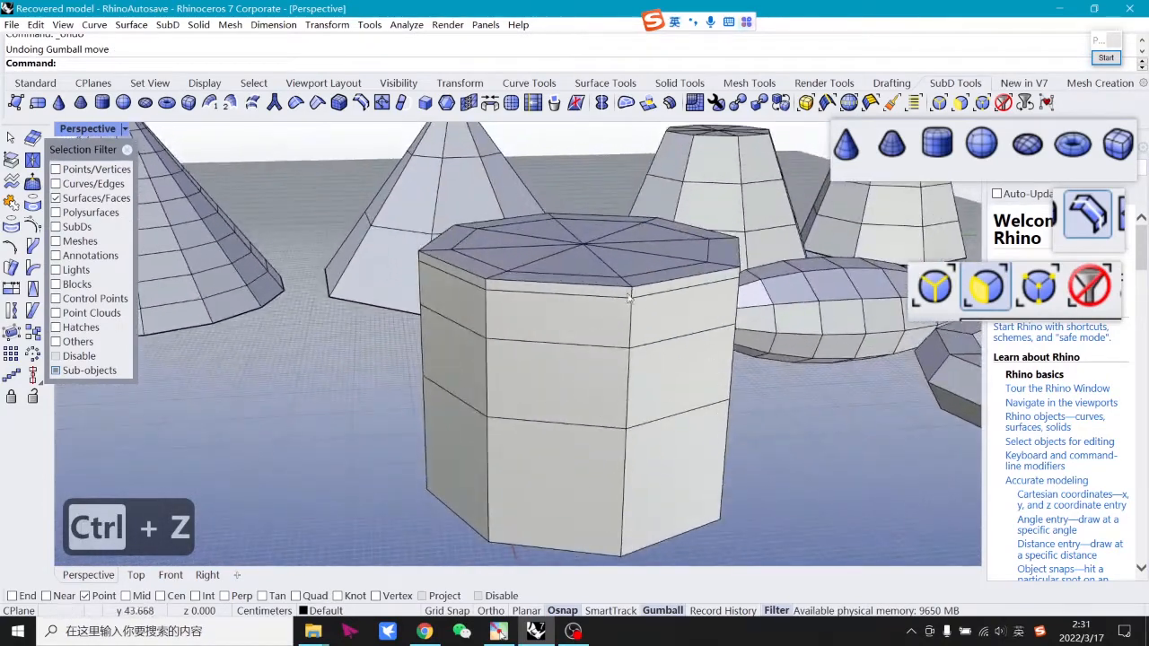
Select the ring of side faces just below the cylinder's top rim and scale it outward uniformly in 3D.
left_click(566, 325)
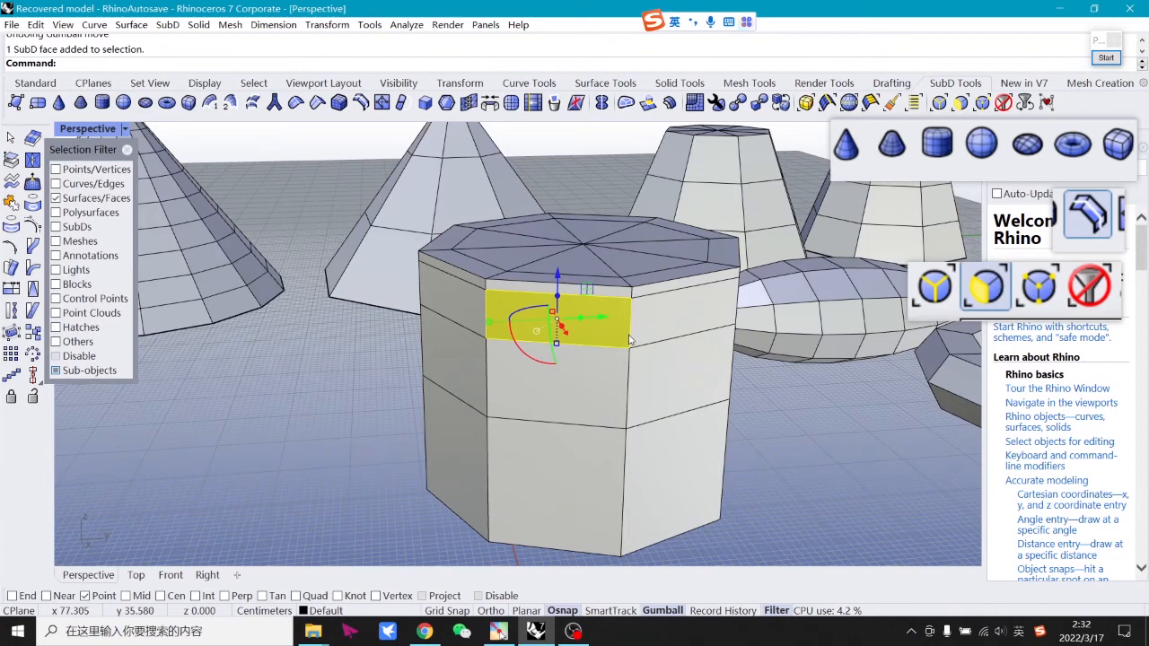
double_click(680, 319)
right_click_drag(749, 370, 742, 393)
right_click_drag(697, 440, 691, 356, "shift")
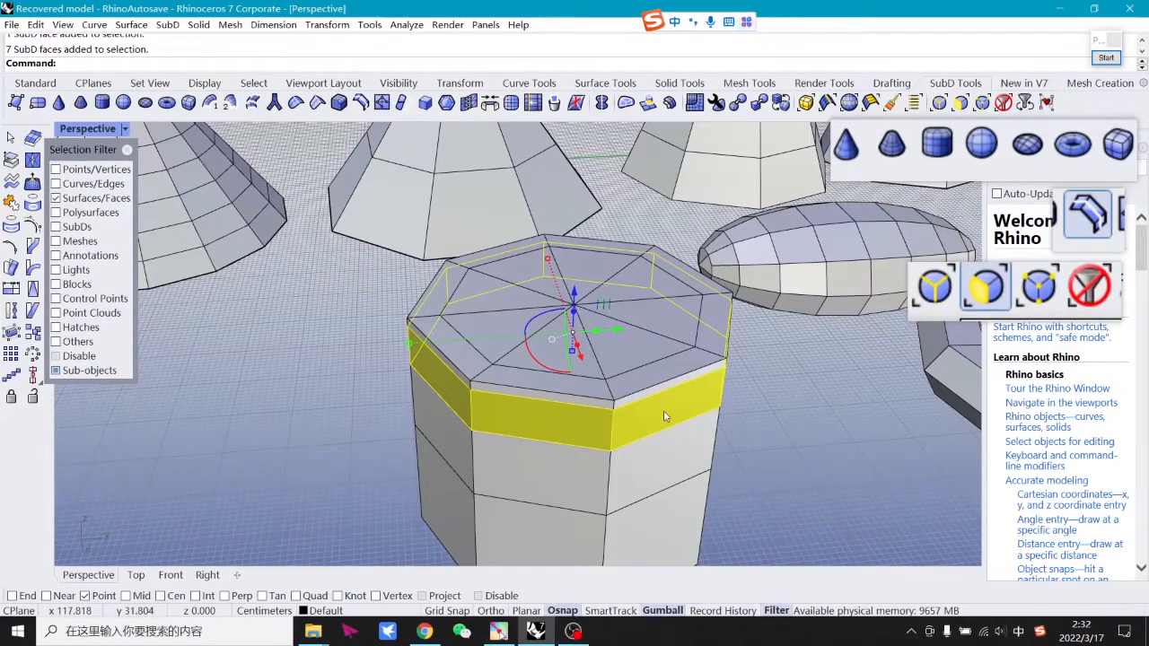
right_click_drag(735, 423, 724, 412, "shift")
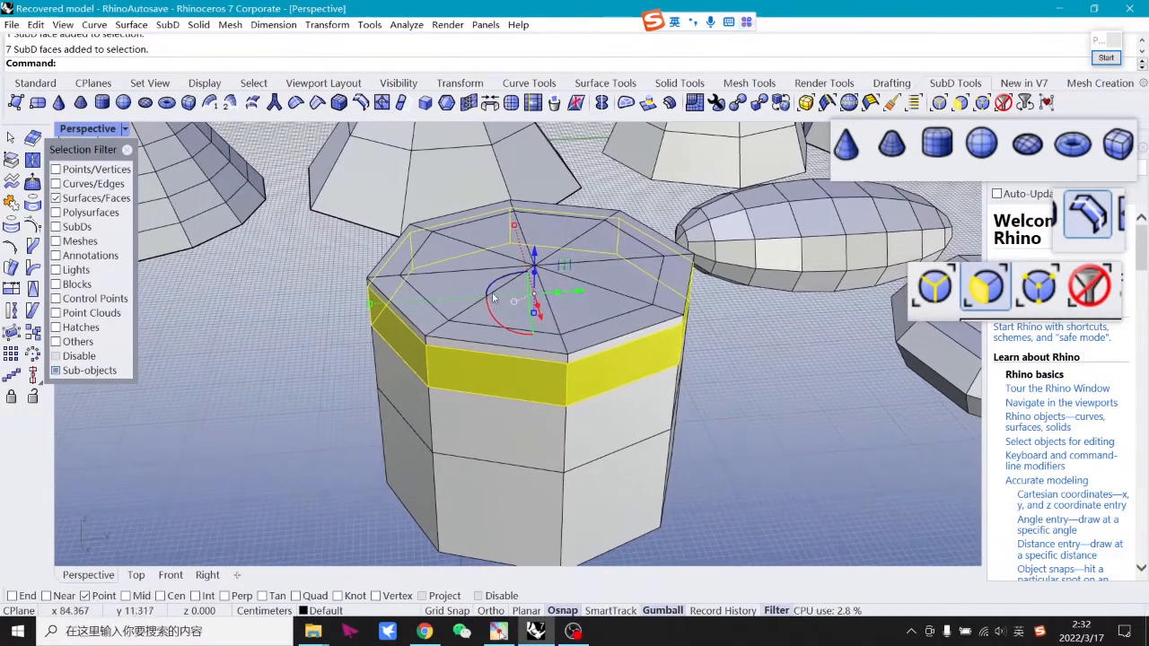
left_click_drag(369, 304, 339, 310, "shift")
left_click(738, 416)
mouse_move(746, 415)
right_mouse_down("shift")
mouse_move(730, 403)
mouse_move(752, 456)
mouse_move(725, 378)
mouse_move(739, 395)
right_mouse_up("shift")
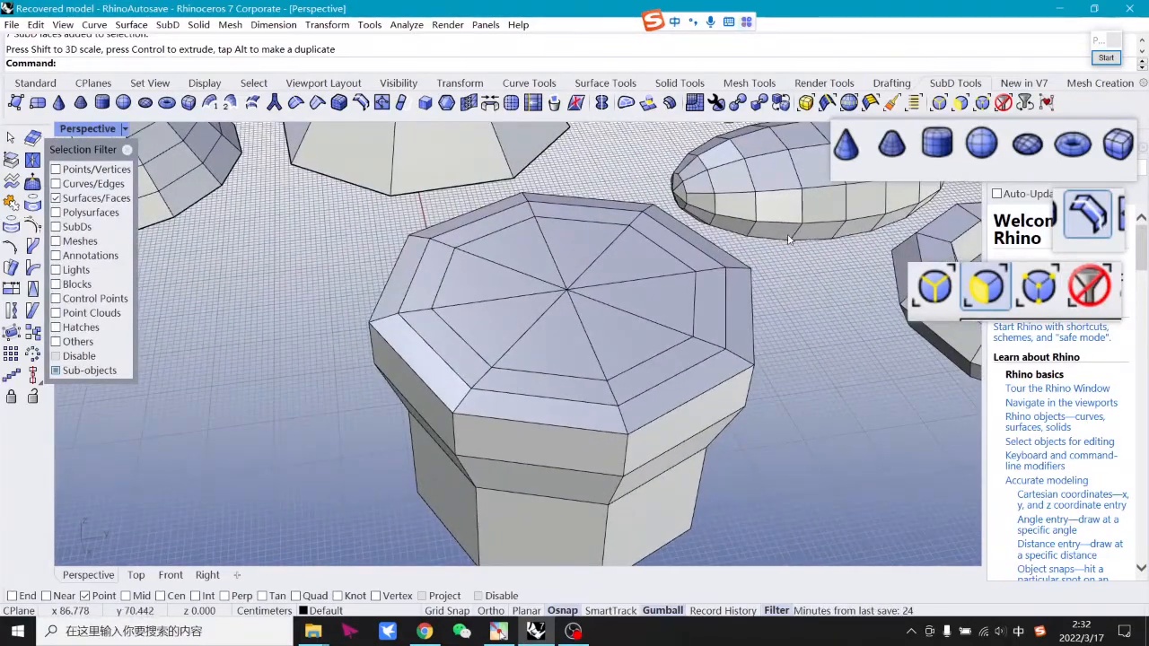
Extrude one triangular face of the cylinder's top upward into a tall raised block.
left_click(622, 341)
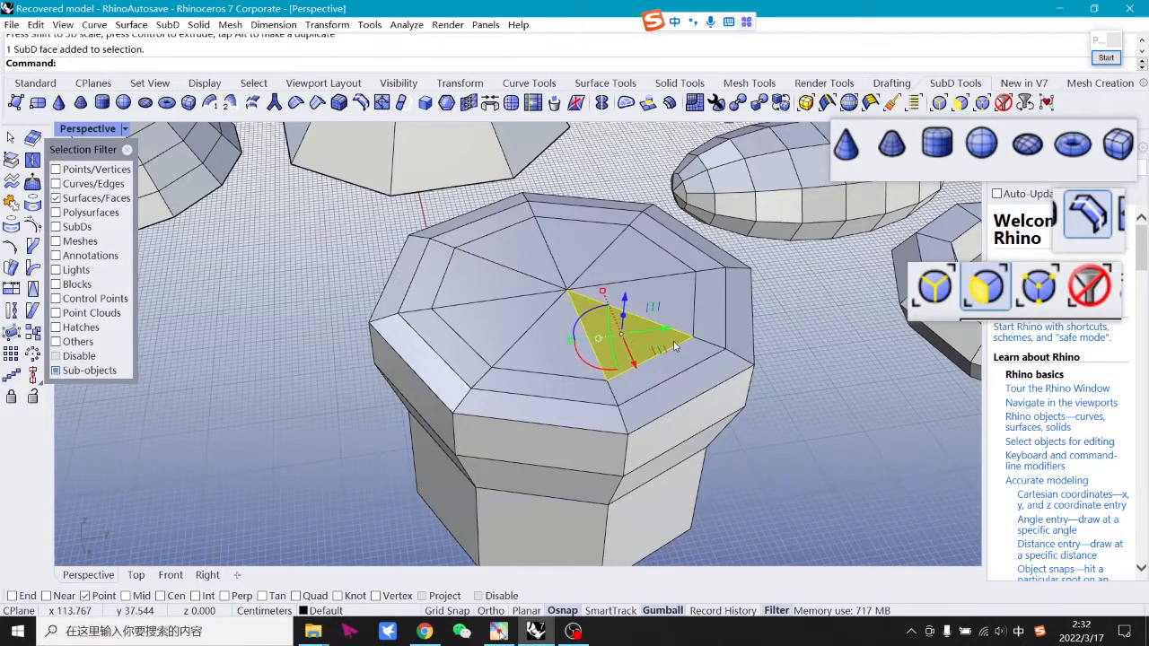
left_click_drag(625, 307, 634, 213)
left_click_drag(628, 232, 630, 228, "ctrl")
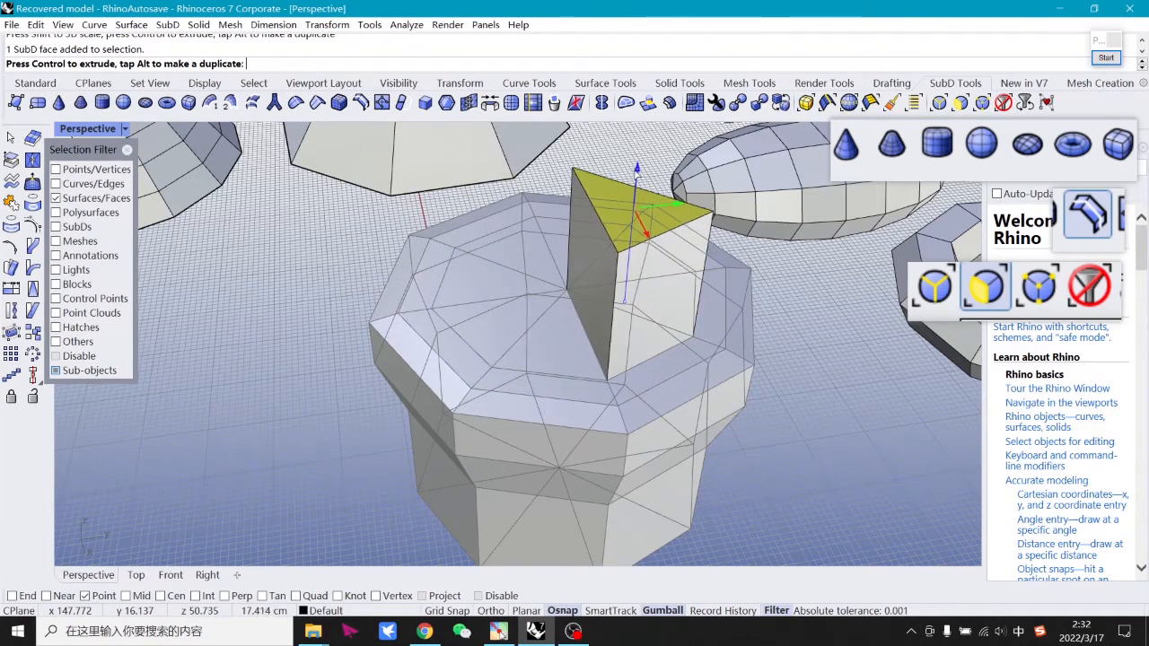
mouse_move(632, 175)
left_mouse_down("ctrl")
mouse_move(632, 262)
mouse_move(639, 155)
left_mouse_up("ctrl")
left_click(777, 279)
right_click_drag(777, 278, 756, 372, "shift")
Inset the raised block's top face by extruding it while scaling it inward.
left_click(623, 339)
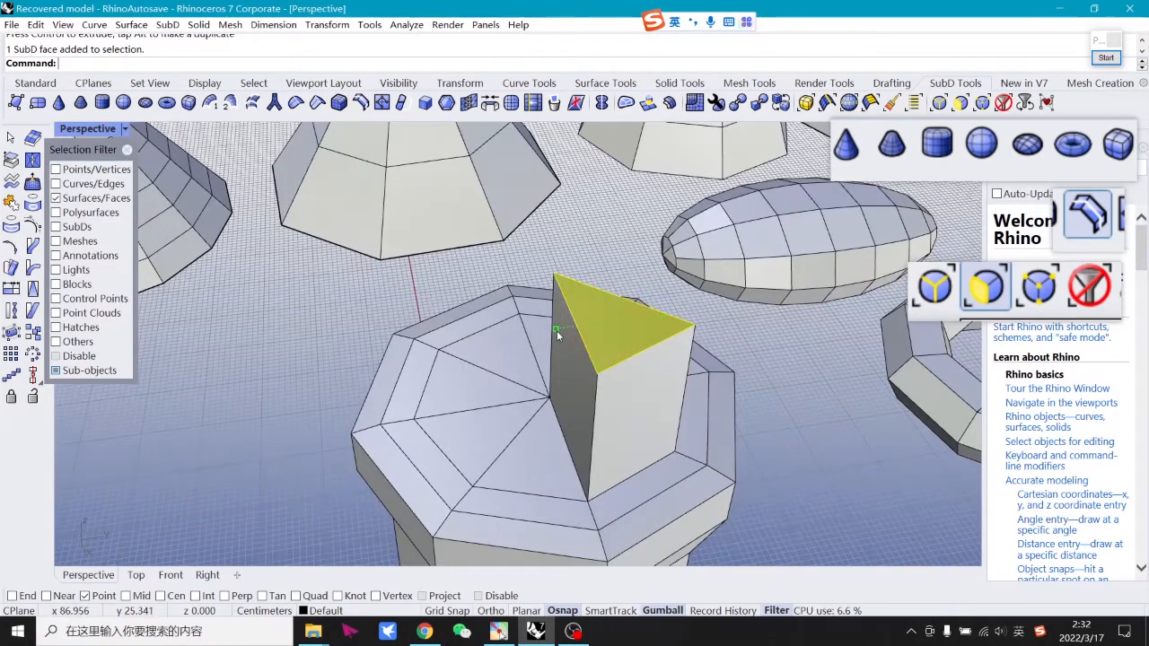
left_click_drag(557, 331, 582, 344)
left_click(770, 382)
Scale the block's inner triangular face and sink it into the block to form a recess.
left_click(629, 329)
right_click_drag(632, 332, 657, 299)
left_click_drag(617, 272, 621, 254)
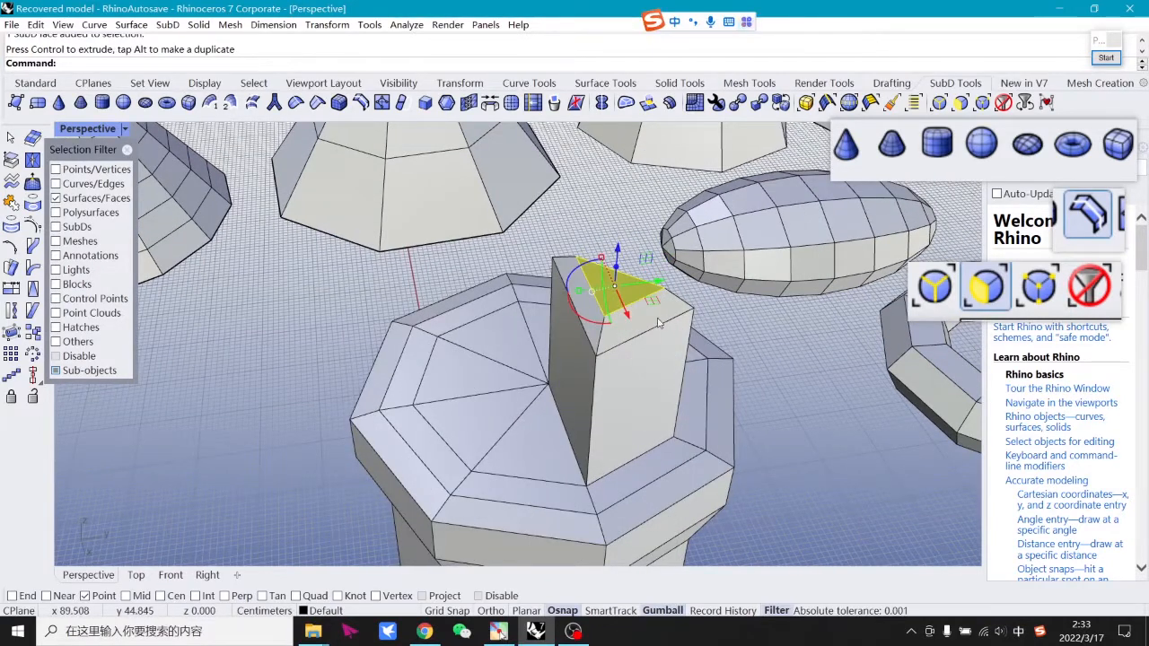
left_click_drag(581, 294, 593, 298)
right_click_drag(753, 309, 754, 365, "shift")
left_click_drag(619, 313, 616, 361)
Switch the SubD display to smooth and inspect the rounded shape of the edited cylinder.
key("Tab")
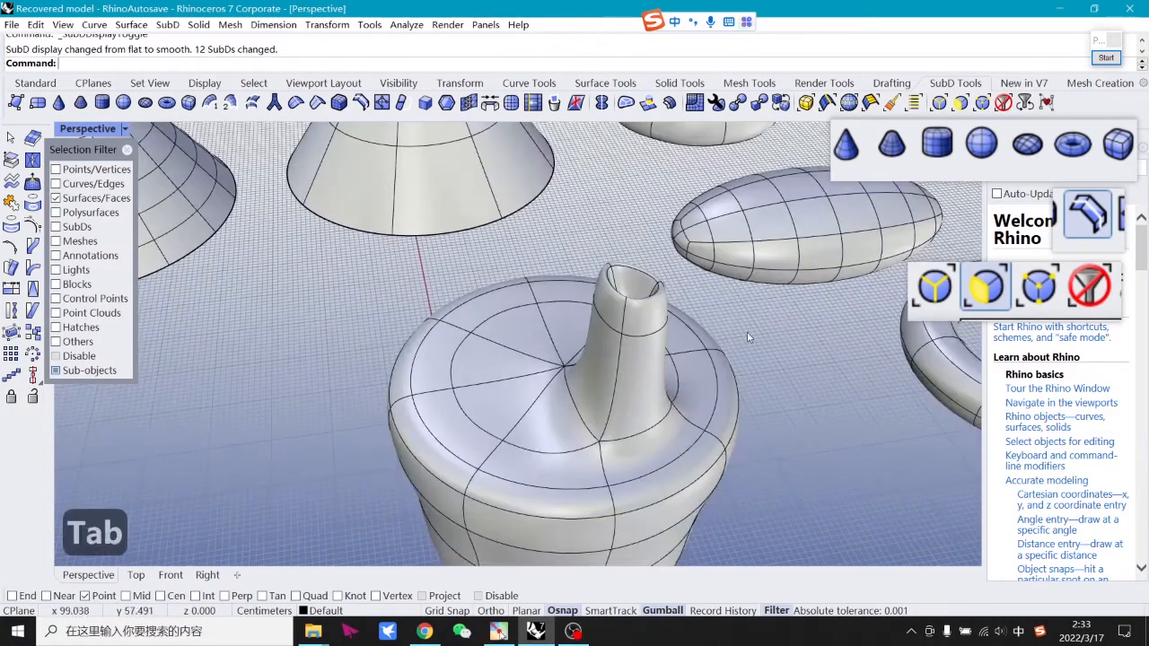
right_click_drag(740, 353, 669, 440, "shift")
scroll(708, 317, "down", 2)
right_click_drag(630, 363, 695, 298)
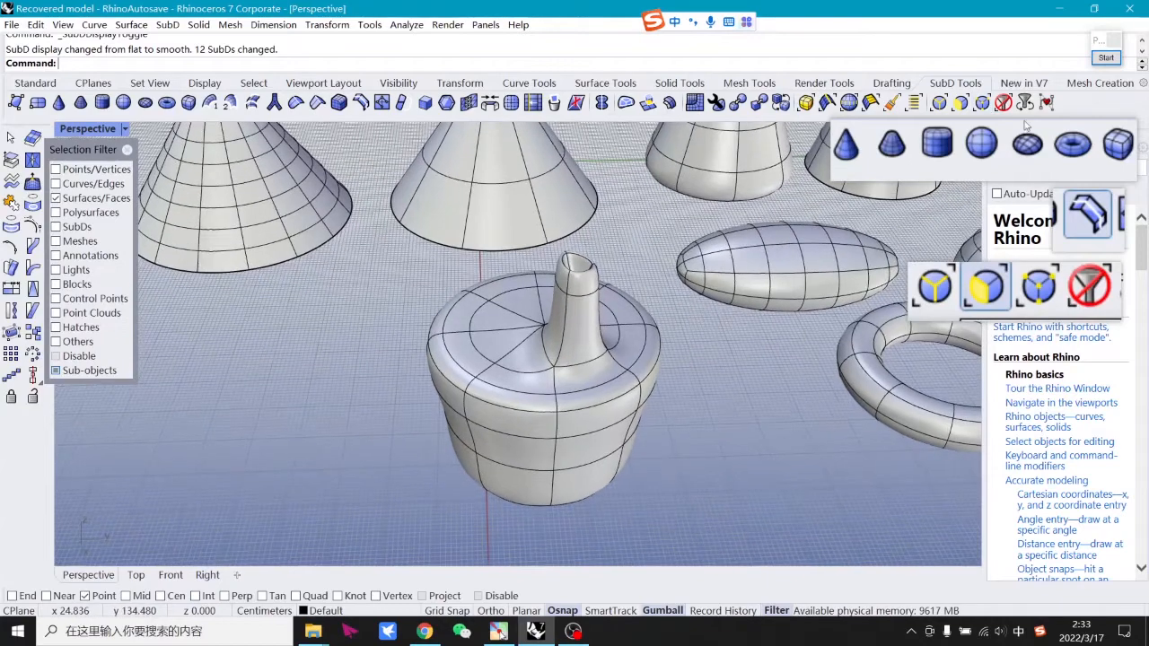
Restrict selection to vertices in flat SubD display and reposition the raised block's front top corner along several axes.
left_click(982, 103)
right_click_drag(650, 348, 647, 377, "shift")
key("Tab")
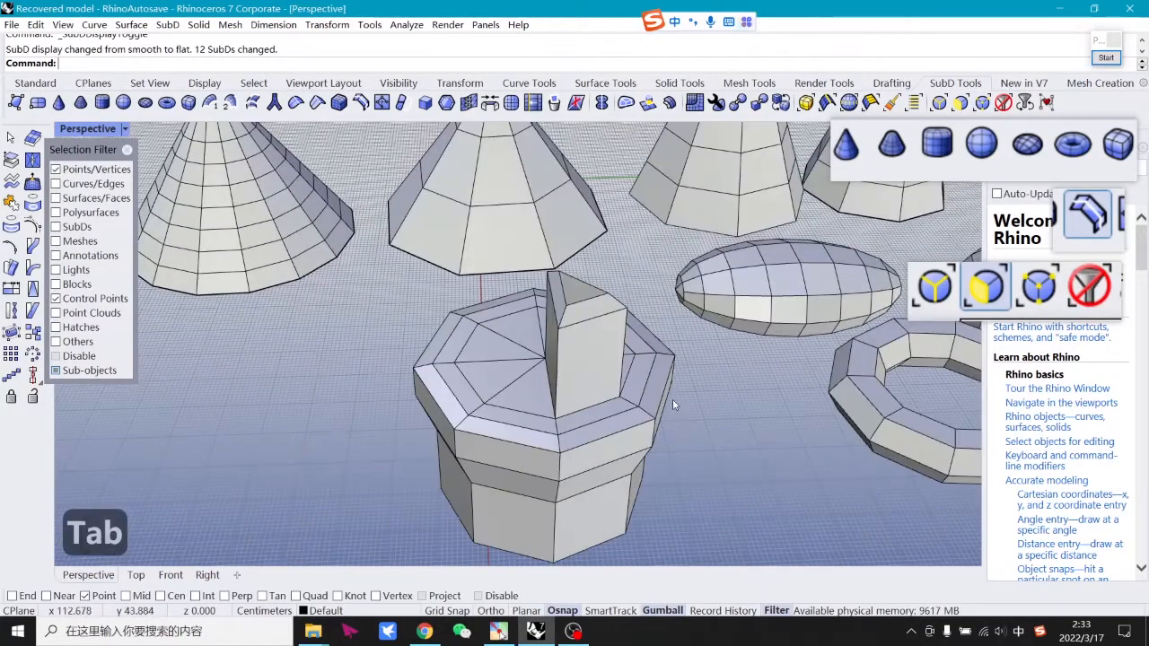
left_click(553, 287)
right_click_drag(553, 287, 640, 331, "shift")
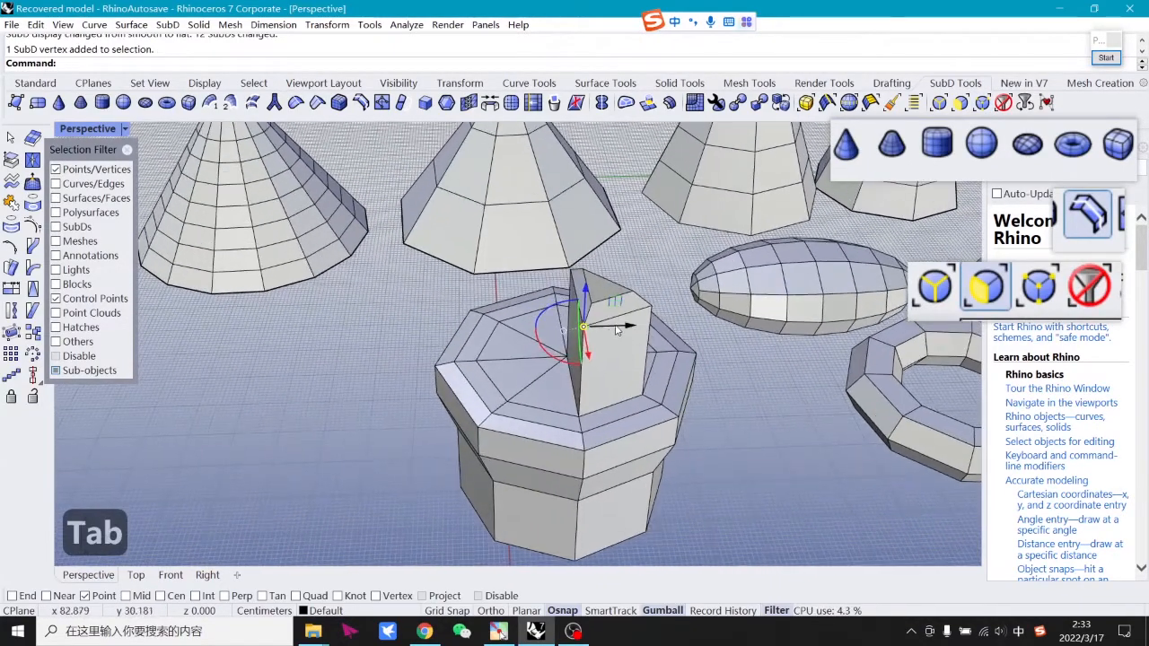
left_click_drag(617, 330, 618, 298)
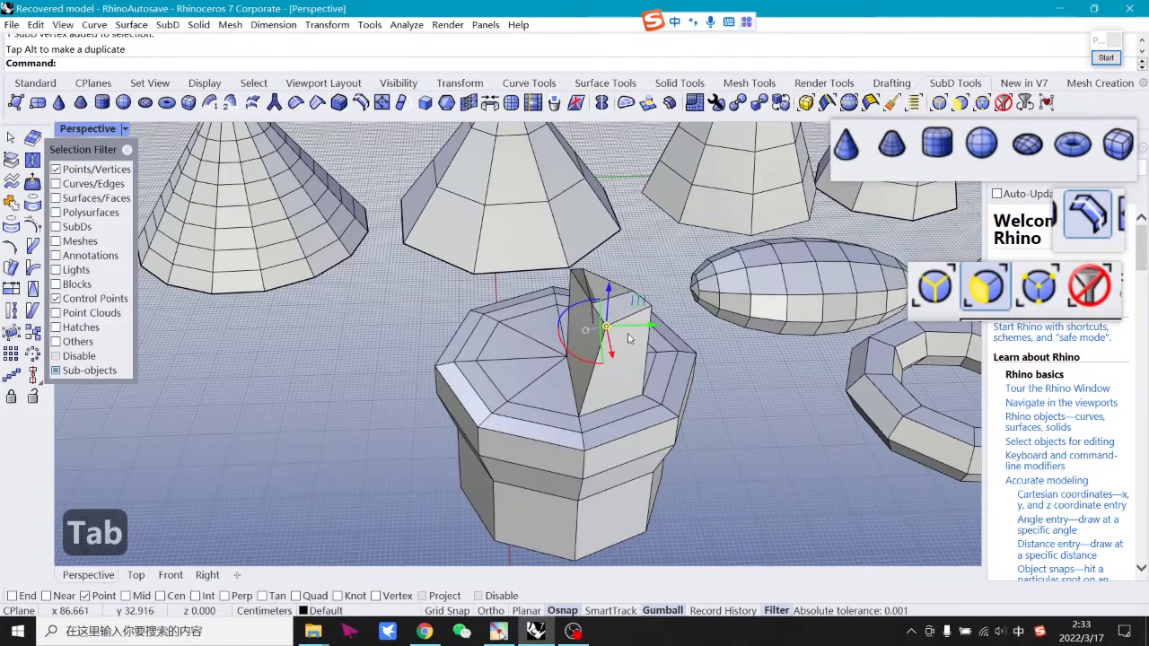
left_click_drag(614, 357, 617, 372)
left_click_drag(653, 341, 621, 341)
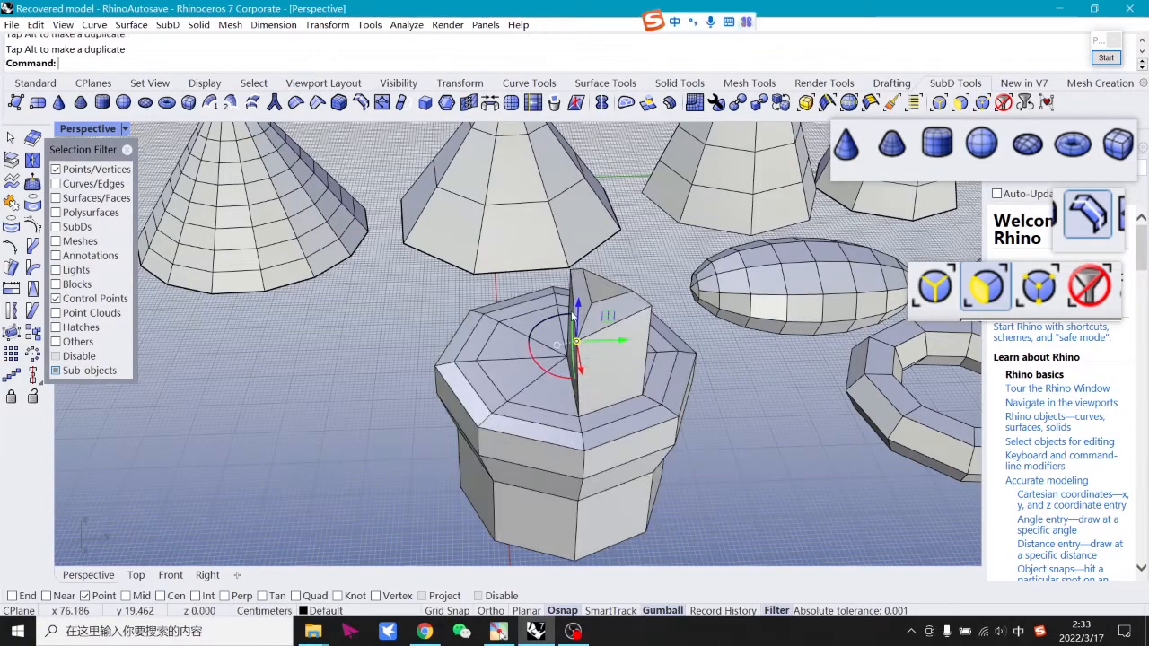
left_click_drag(580, 306, 580, 289)
left_click(708, 367)
right_click_drag(708, 367, 661, 359)
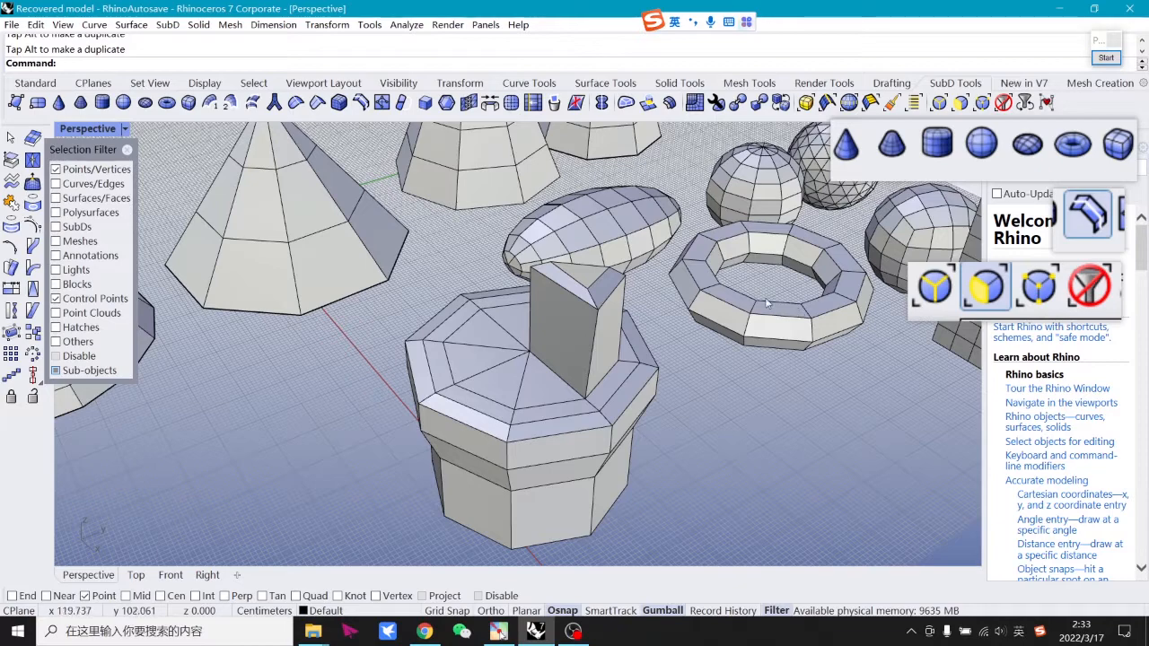
right_click_drag(649, 355, 701, 342)
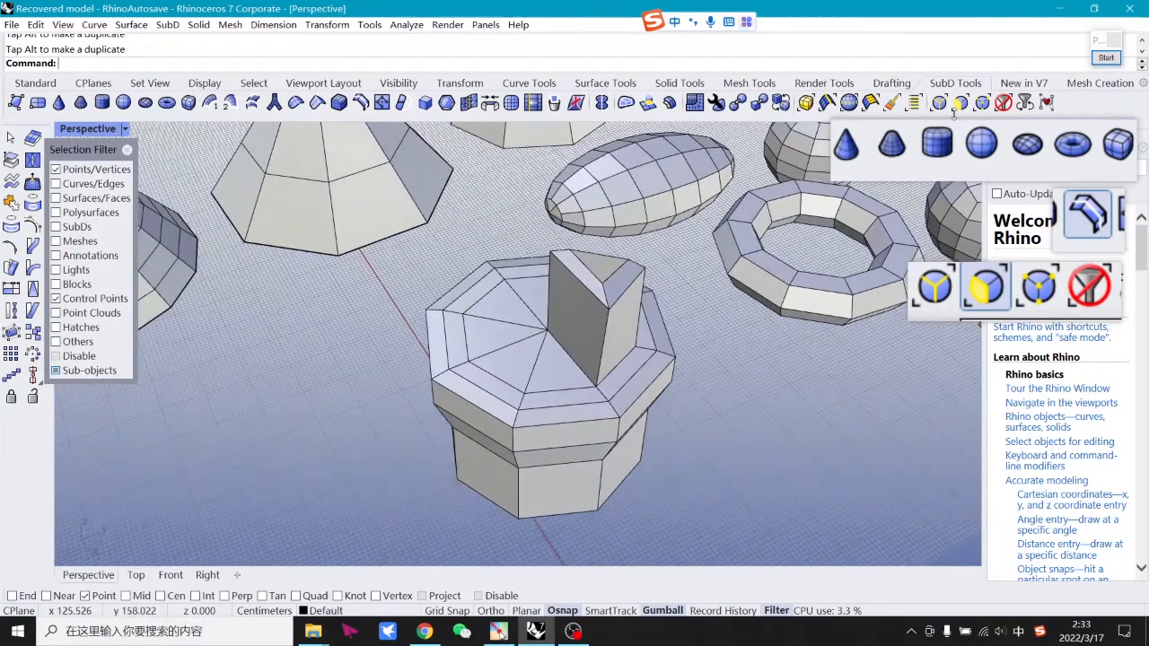
Cycle the selection filter through edges, faces and vertices, ending with edges only.
left_click(939, 103)
left_click(960, 103)
left_click(982, 103)
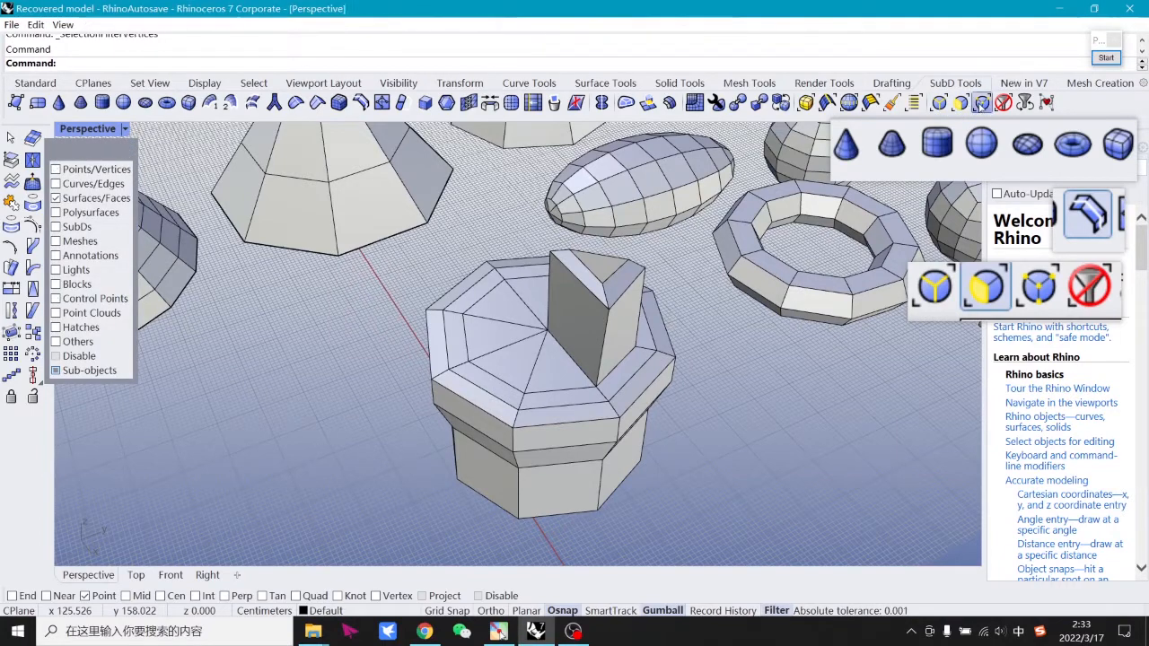
left_click(938, 103)
Test the edge filter by selecting single edges of the raised block and an edge loop on the cylinder's top.
scroll(590, 332, "up", 6)
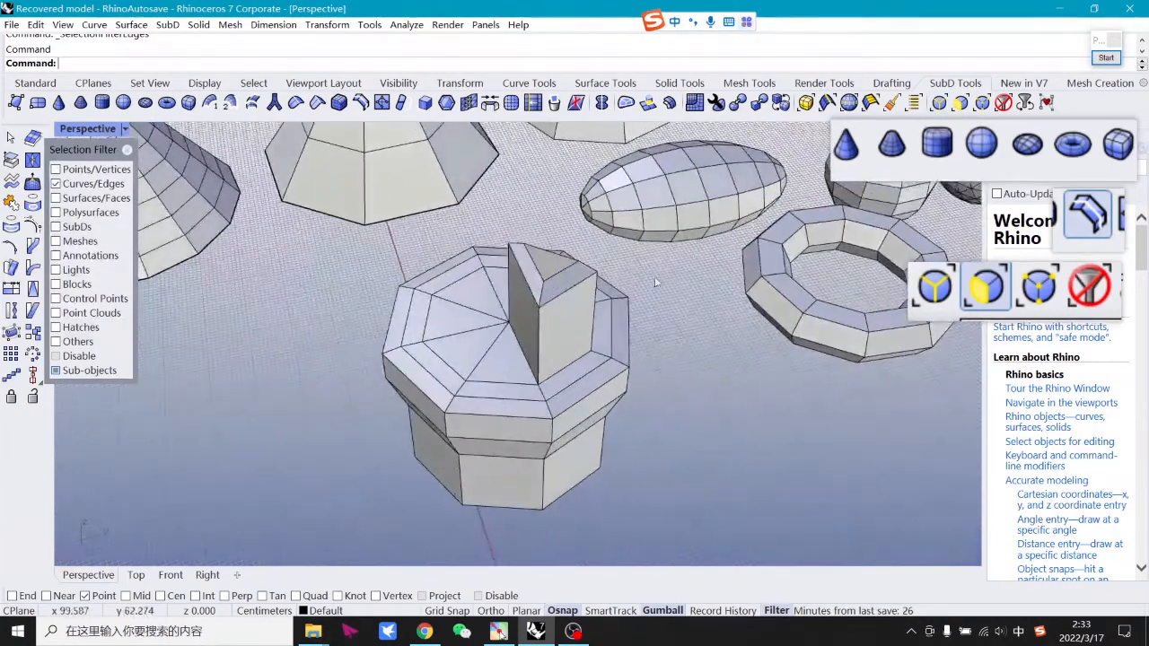
left_click(580, 296)
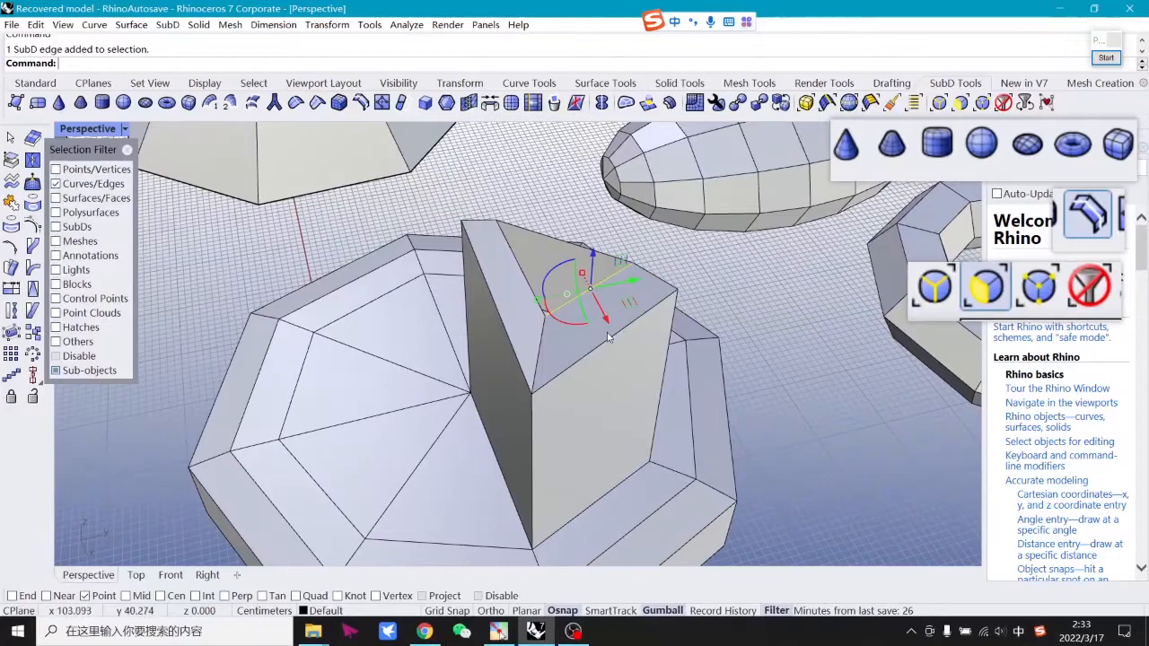
left_click(607, 338)
left_click(539, 350)
left_click(487, 286)
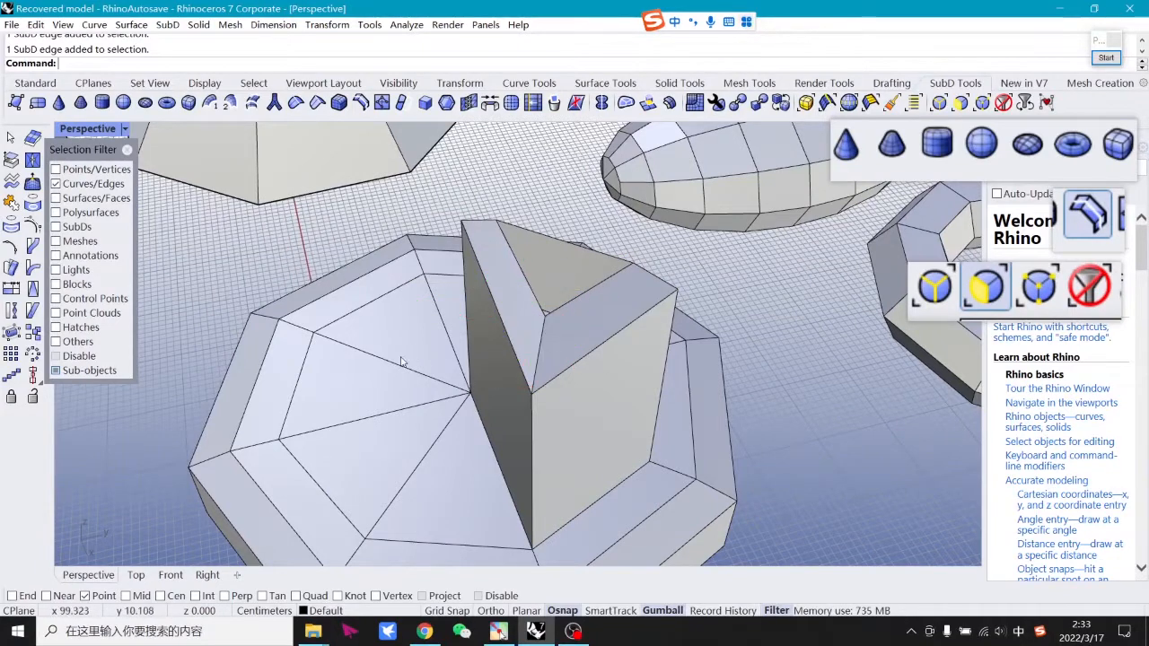
double_click(614, 509)
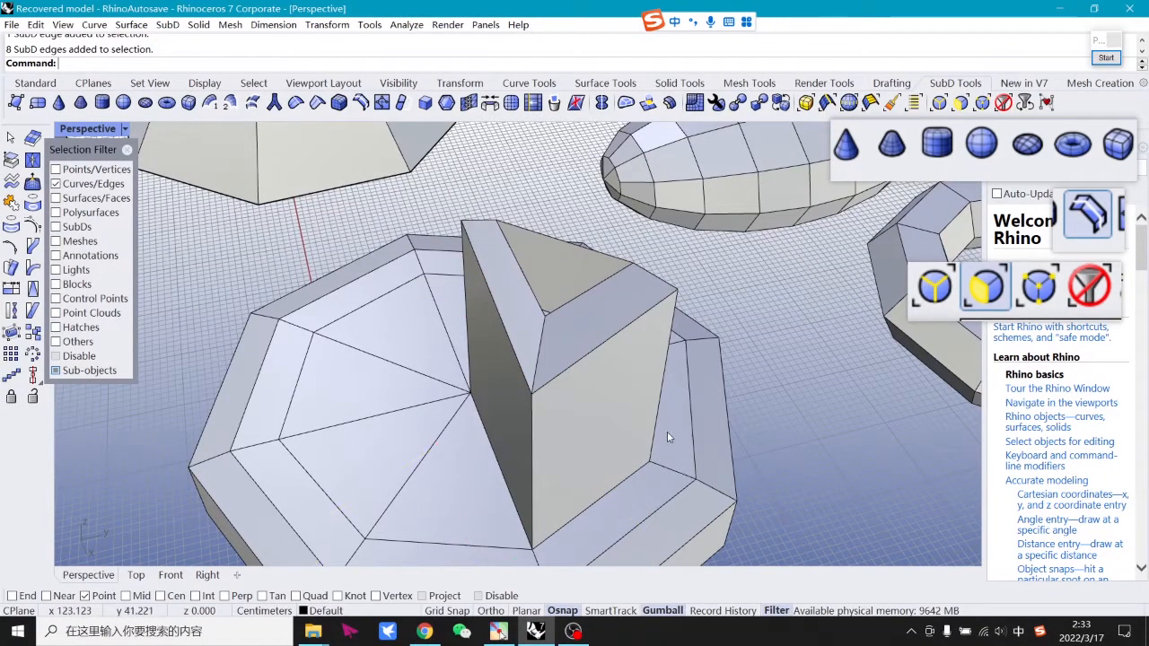
left_click(746, 202)
right_click_drag(757, 307, 814, 380)
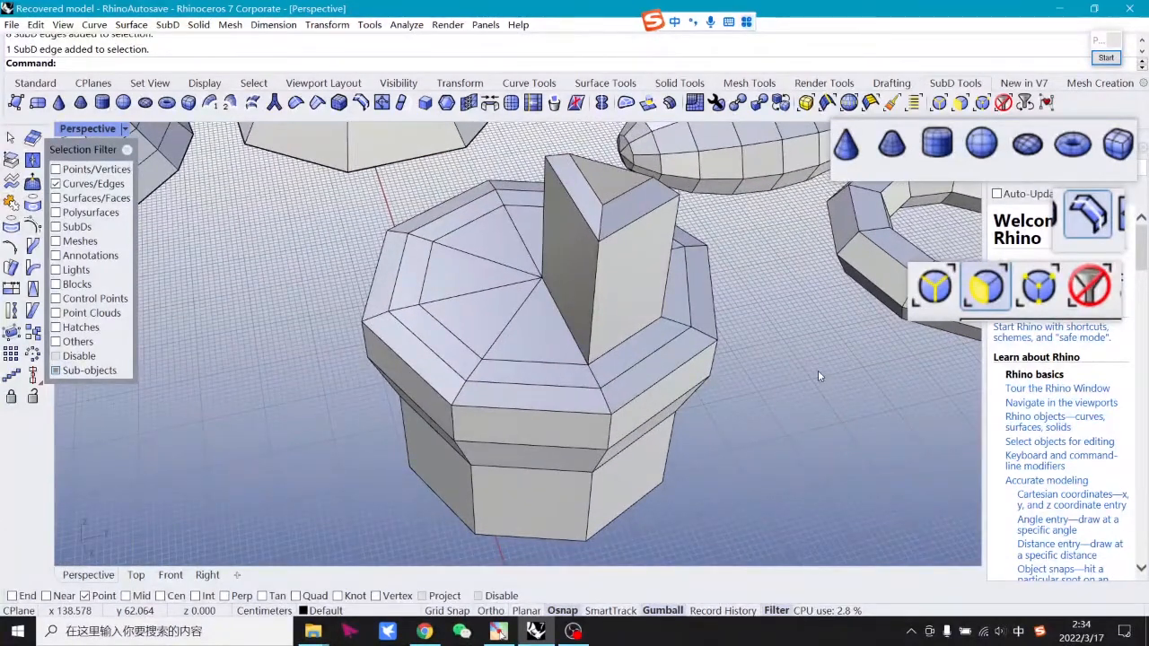
right_click_drag(799, 403, 805, 411)
Move the outer top edge of the raised block outward so that its side face slants.
left_click(646, 250)
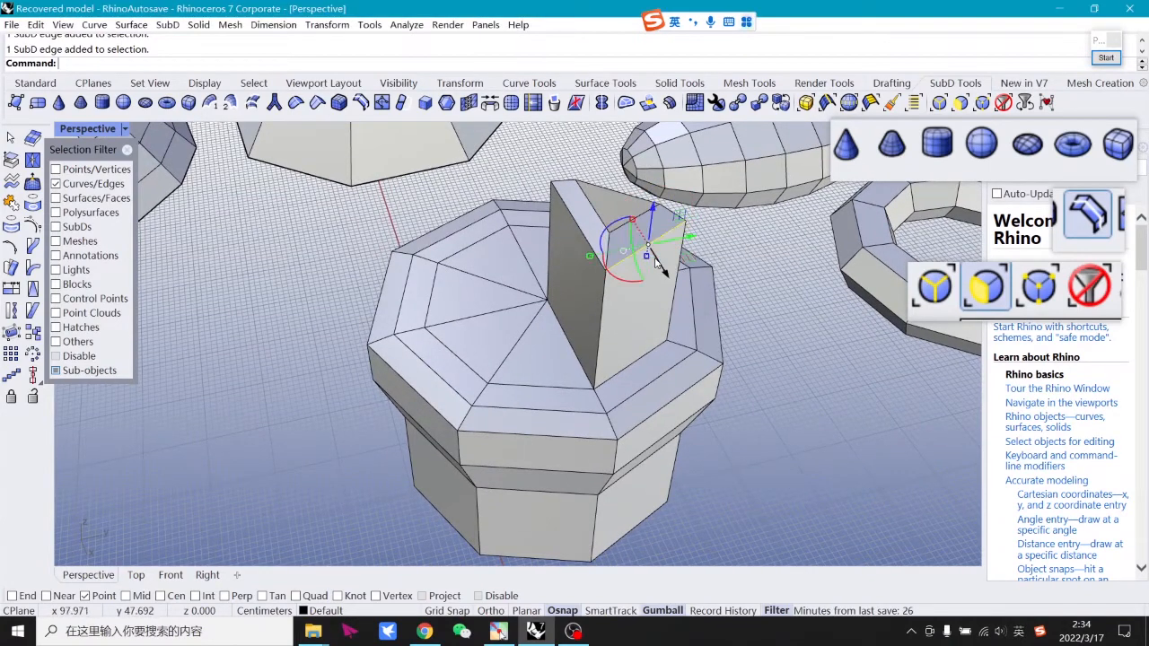
left_click_drag(685, 259, 705, 274)
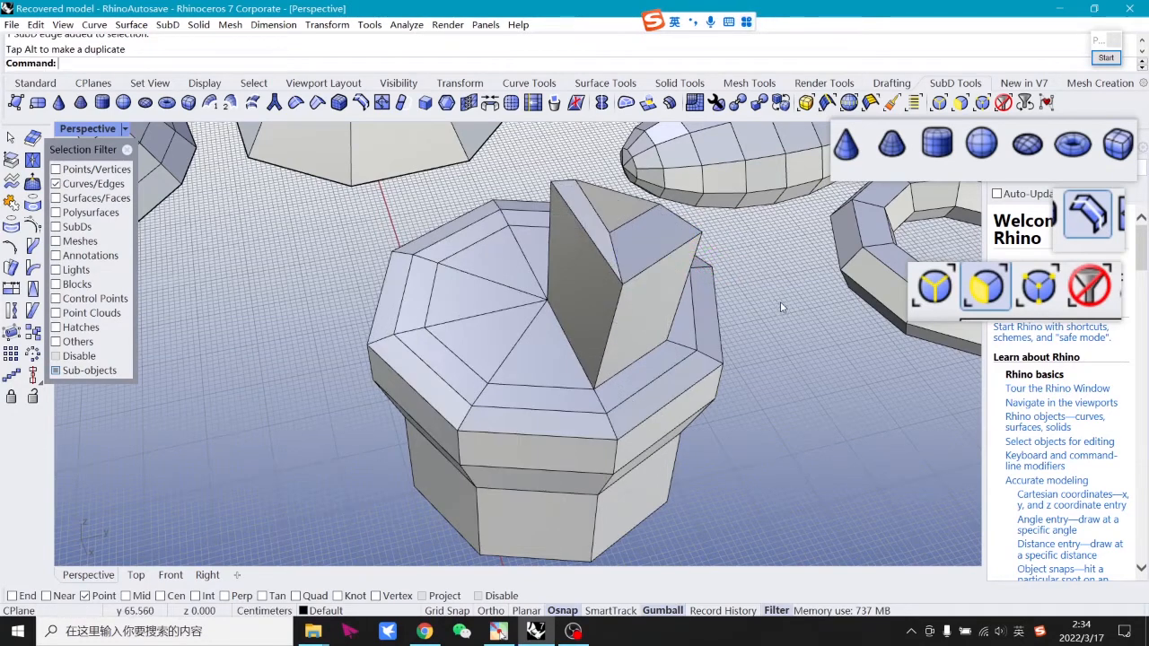
right_click_drag(780, 307, 779, 293, "shift")
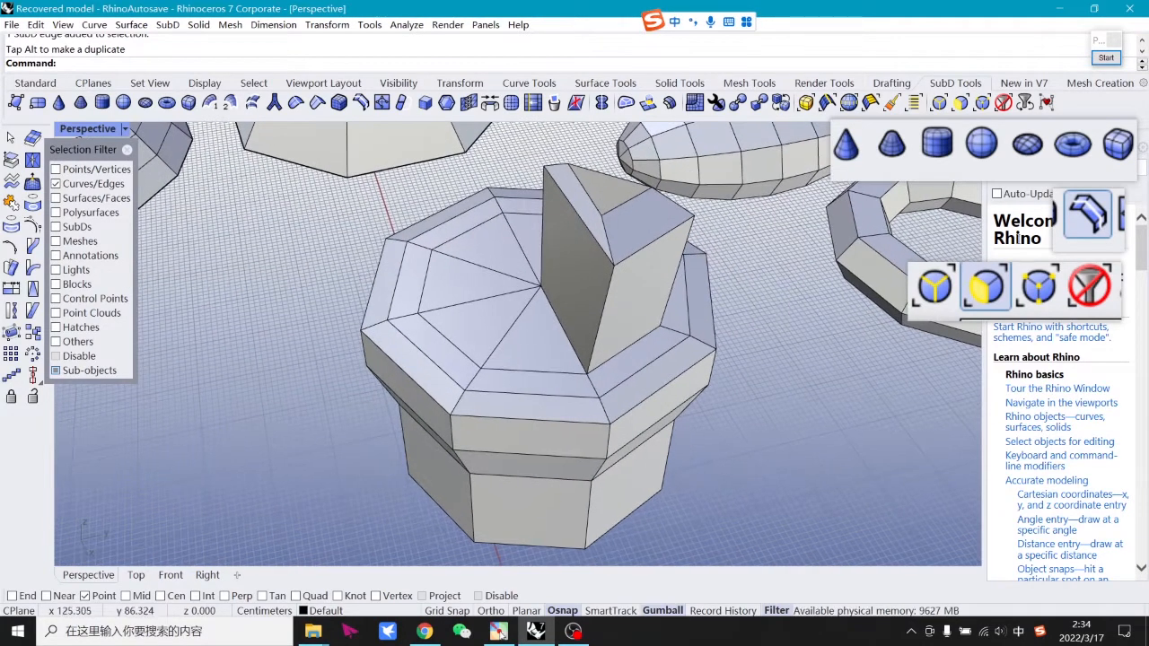
Clear the sub-object selection filter so that whole objects of every type can be selected.
left_click(1003, 104)
right_click_drag(788, 254, 752, 250, "shift")
left_click_drag(83, 163, 138, 164)
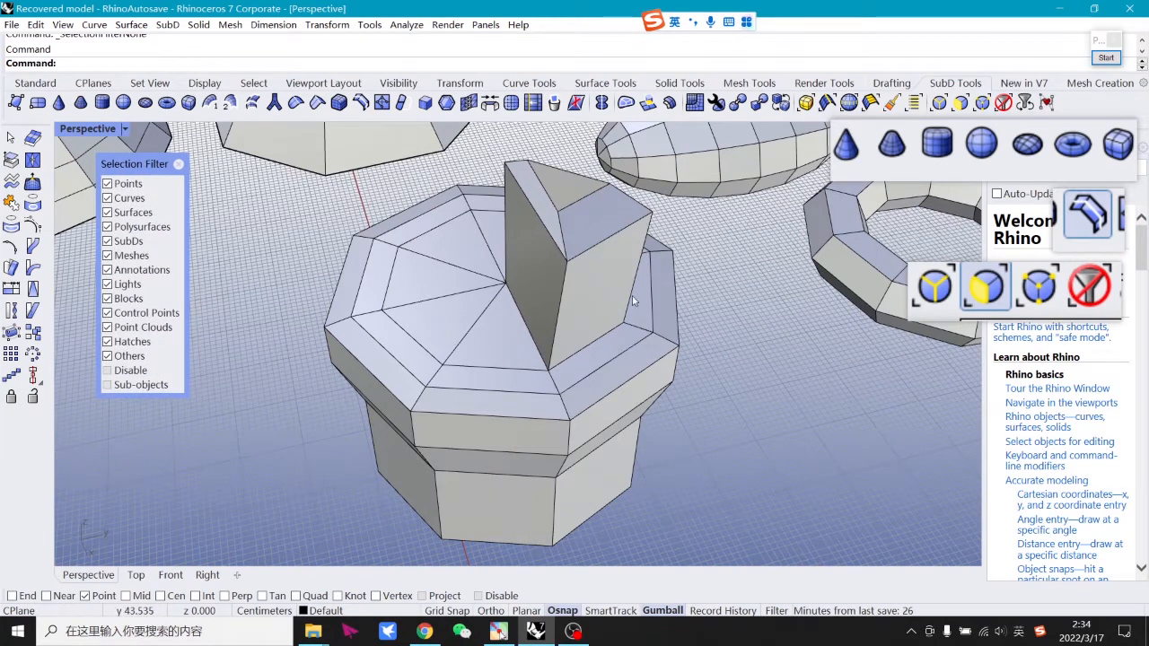
left_click(1105, 59)
left_click(1106, 57)
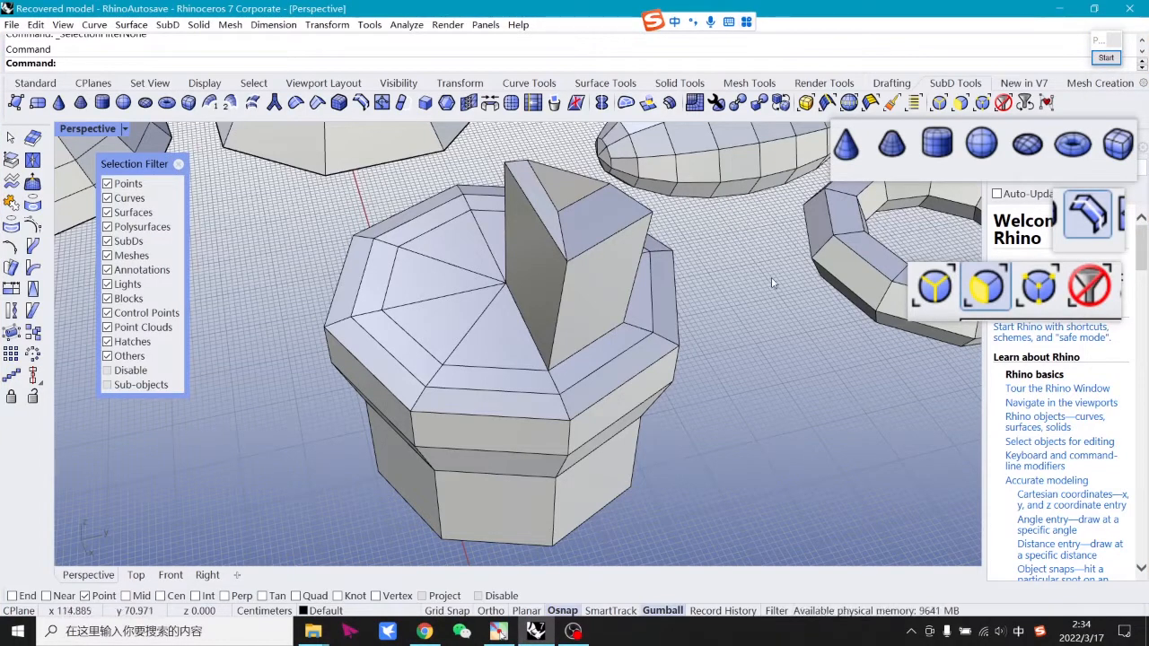
Check whole-object selection by picking the ellipsoid, cones, truncated cones and torus, and clear the selection.
left_click(718, 175)
scroll(754, 321, "down", 5)
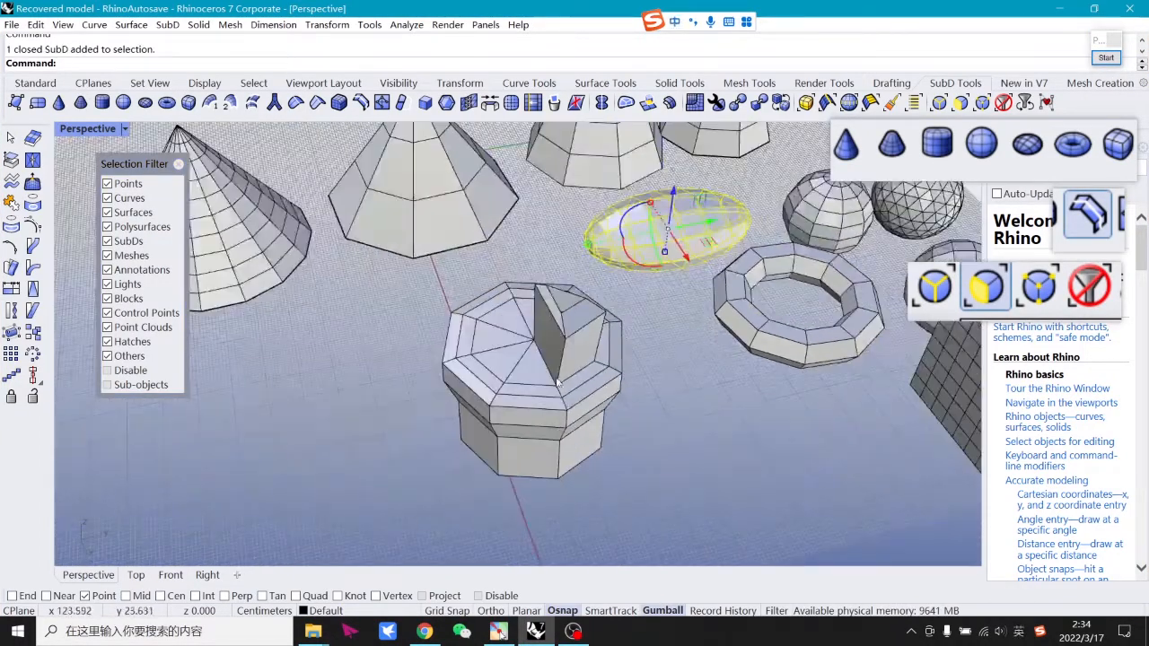
left_click(652, 228)
left_click(456, 233)
right_click_drag(457, 232, 550, 267, "shift")
left_click(315, 278)
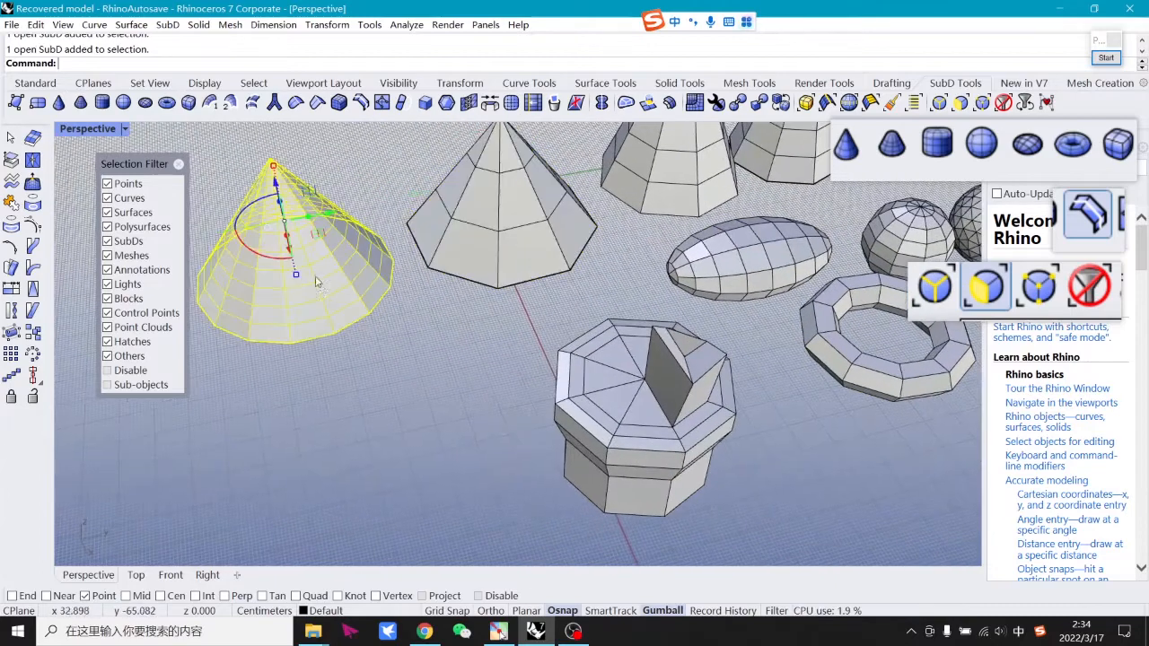
left_click(541, 417)
left_click(640, 201)
right_click_drag(639, 200, 535, 203, "shift")
left_click(642, 260)
left_click(696, 166)
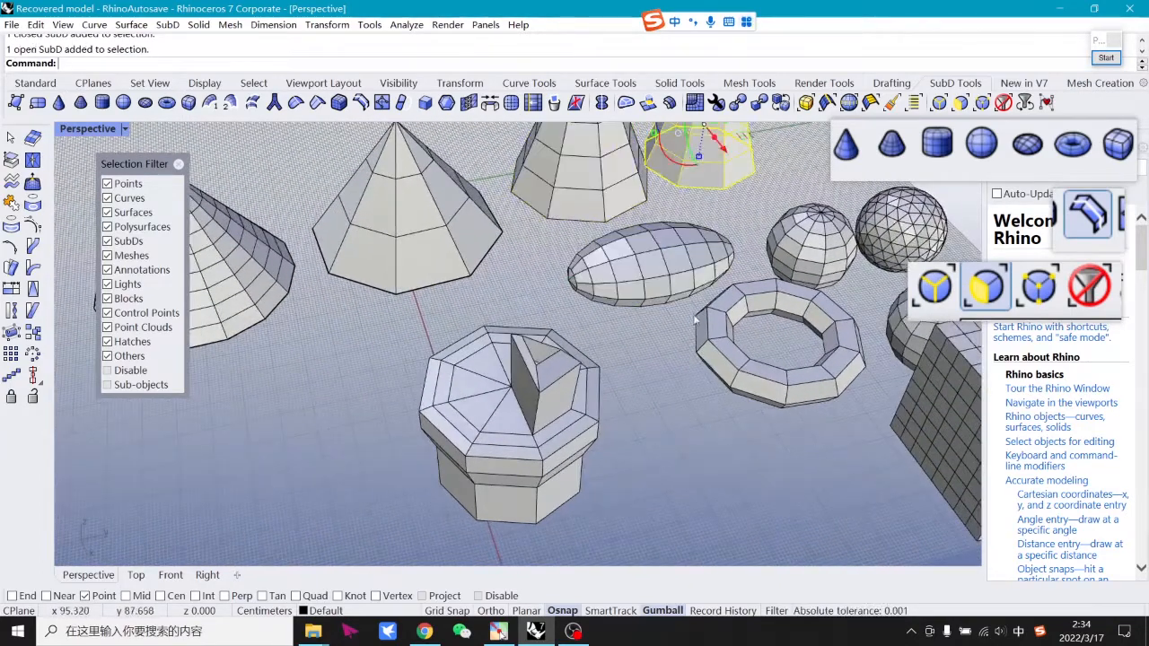
left_click(703, 334)
right_click_drag(745, 435, 721, 403, "shift")
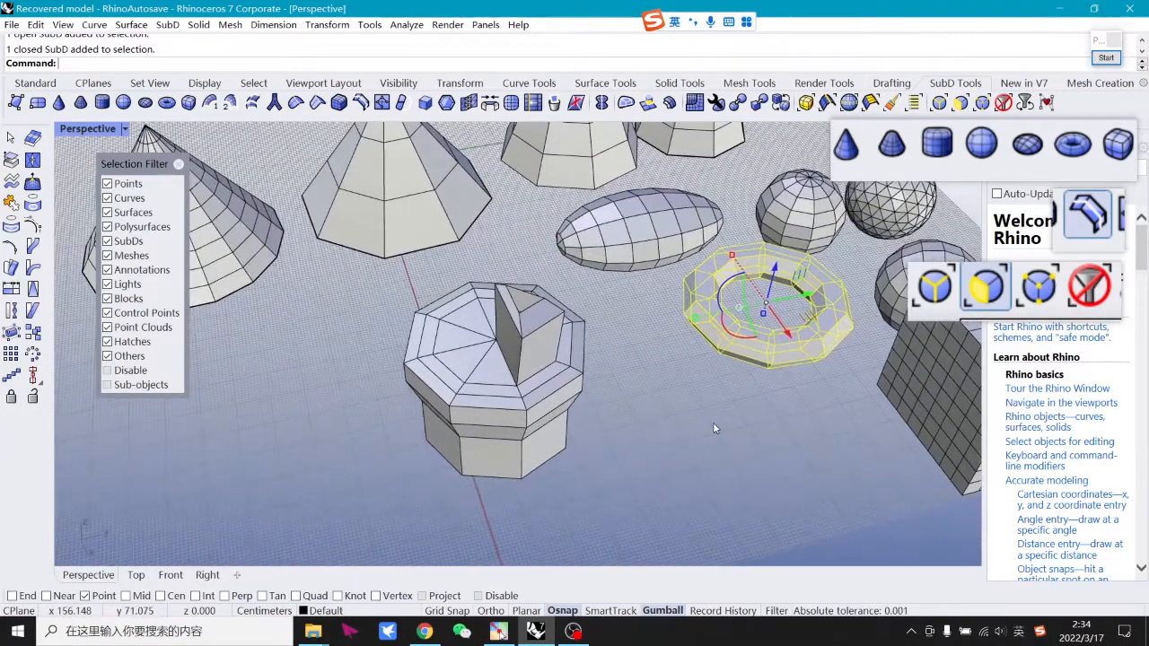
left_click(714, 423)
scroll(632, 396, "down", 2)
scroll(633, 396, "up", 2)
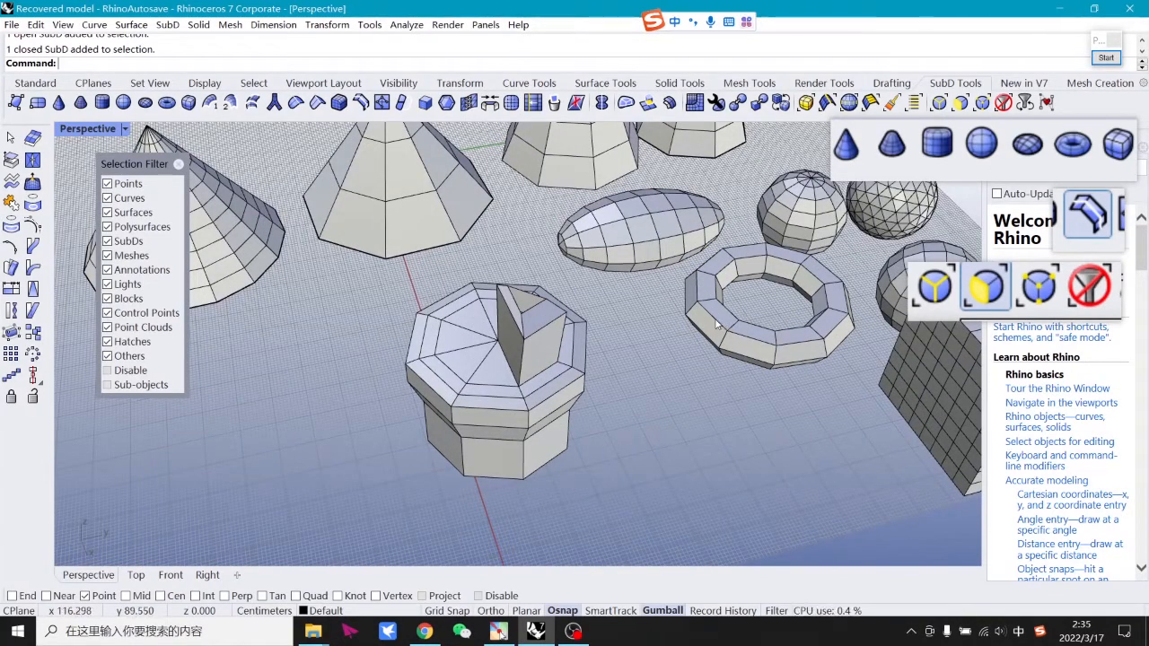
Capture a 40 x 45 px snip of the SubD tool icon with facing arrows and pin it below the pinned filter icons.
key("F1")
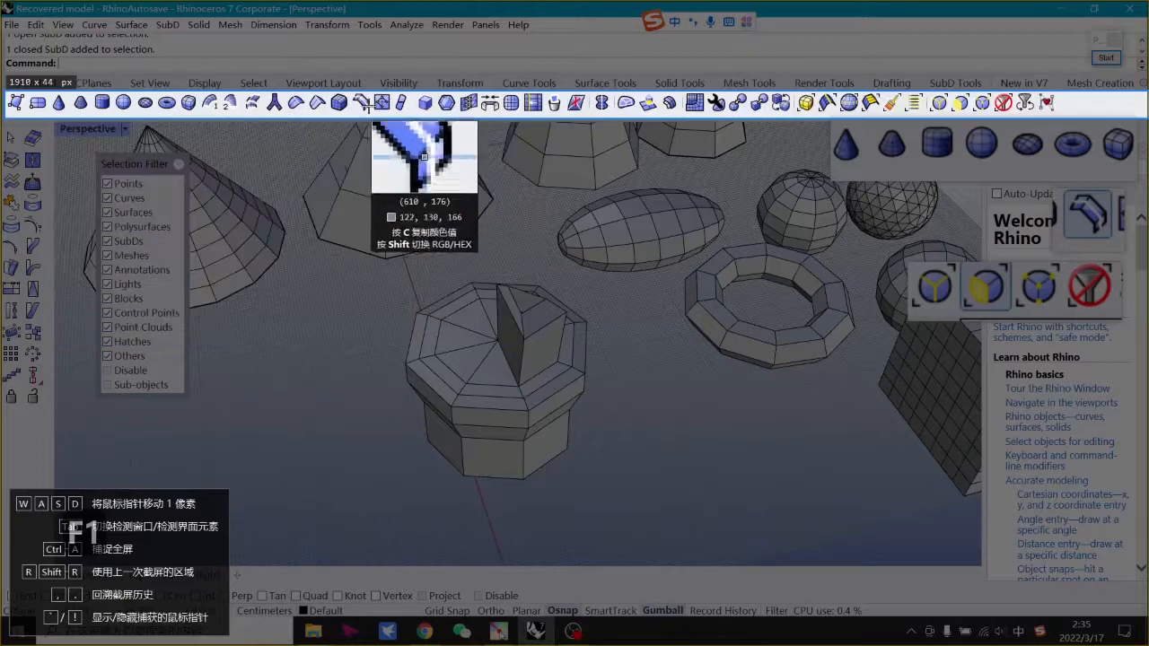
left_click(496, 114)
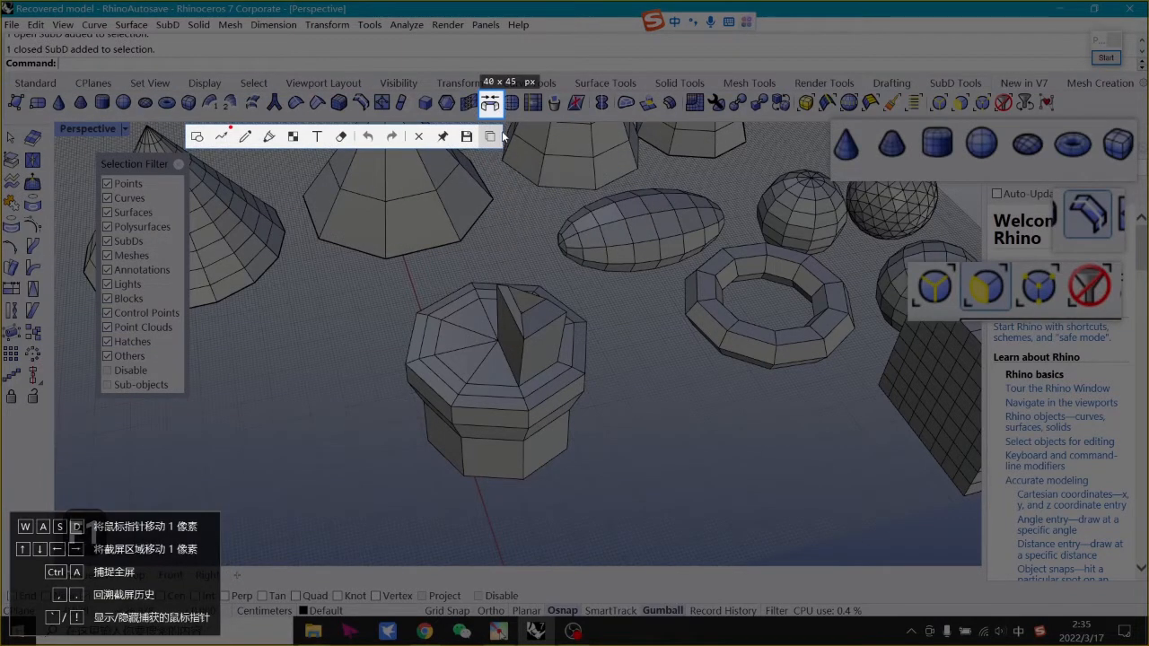
key("F3")
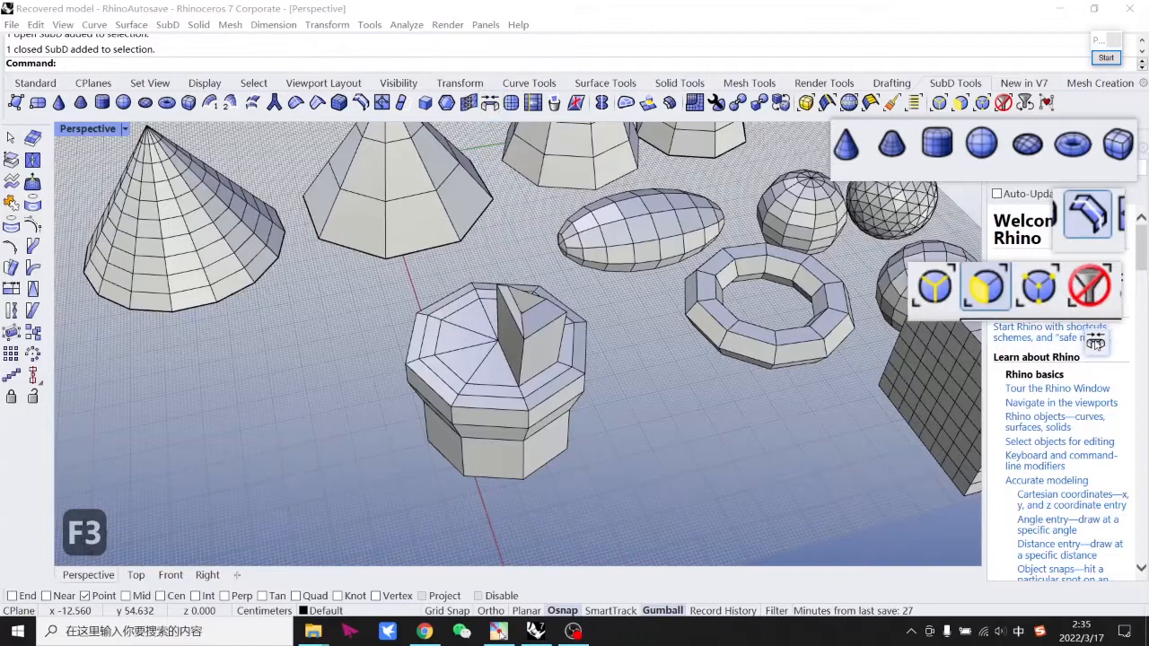
Enlarge the pinned snip of the SubD tool icon with facing arrows.
scroll(1094, 357, "up", 10)
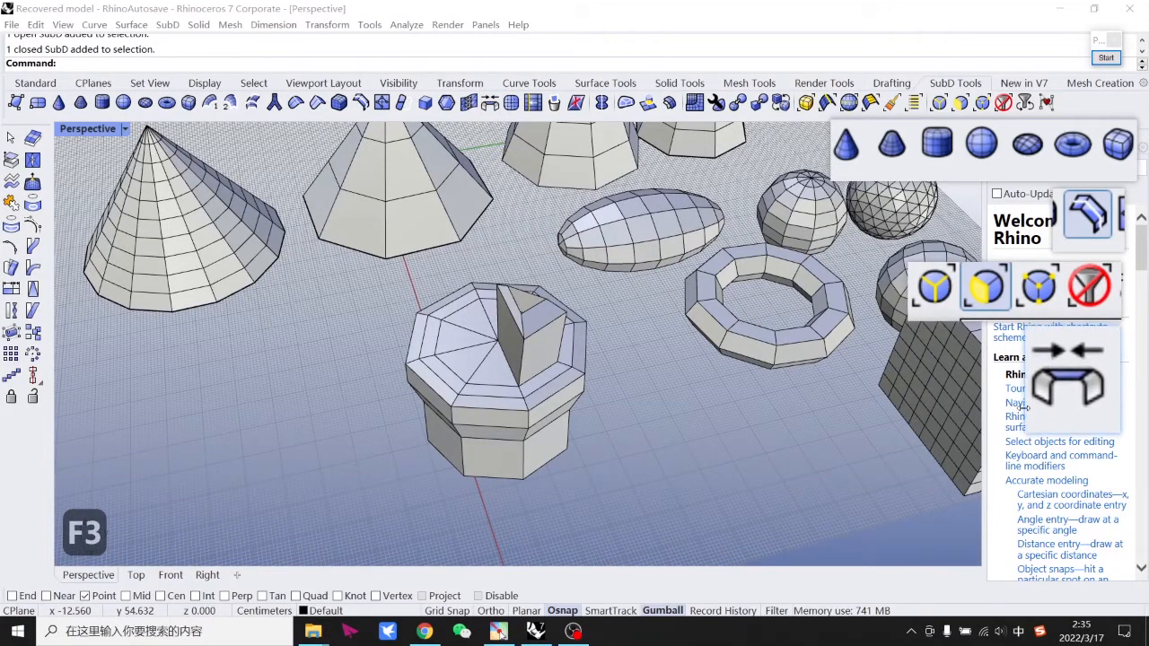
scroll(1073, 380, "down", 2)
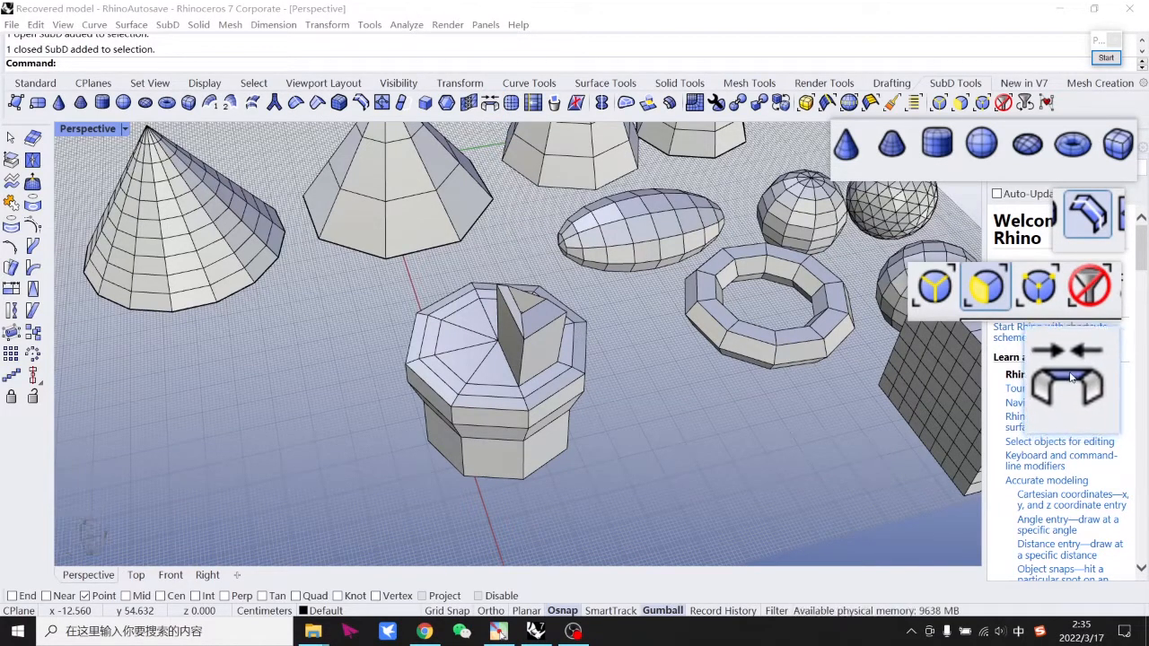
Move the eight-sided cone along the row of SubD primitives so that it stands beside the closed truncated cone.
right_click_drag(574, 405, 610, 468)
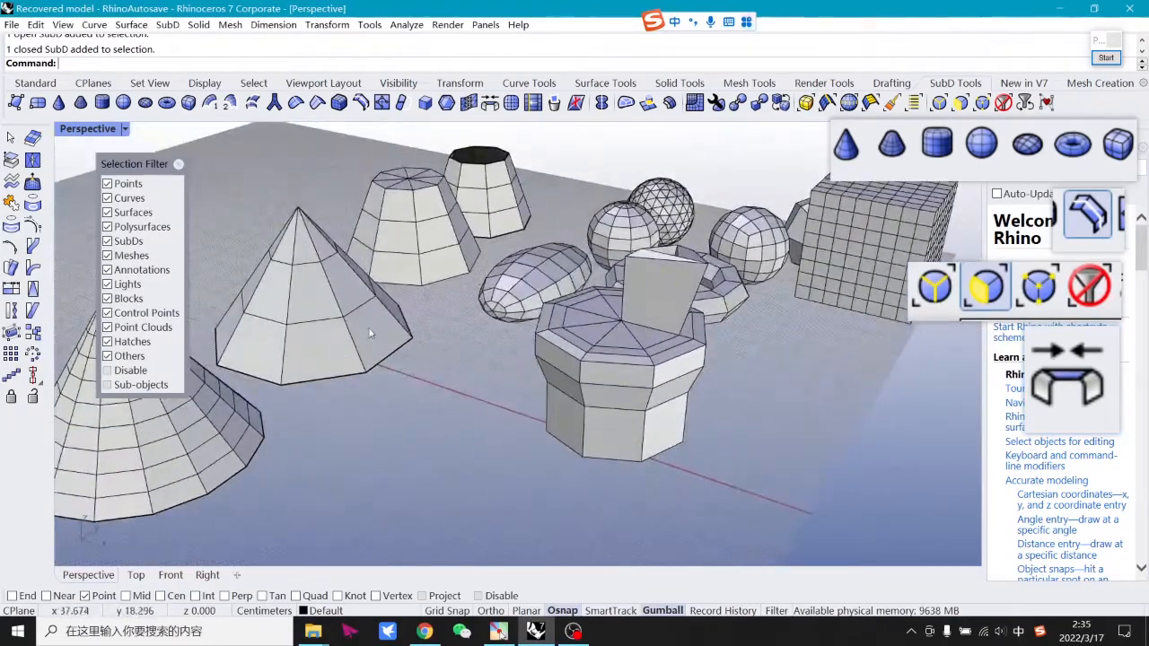
left_click(371, 332)
left_click_drag(275, 287, 458, 336)
left_click(662, 406)
left_click(744, 438)
mouse_move(743, 439)
right_mouse_down()
mouse_move(808, 439)
mouse_move(754, 446)
right_mouse_up()
left_click(411, 380)
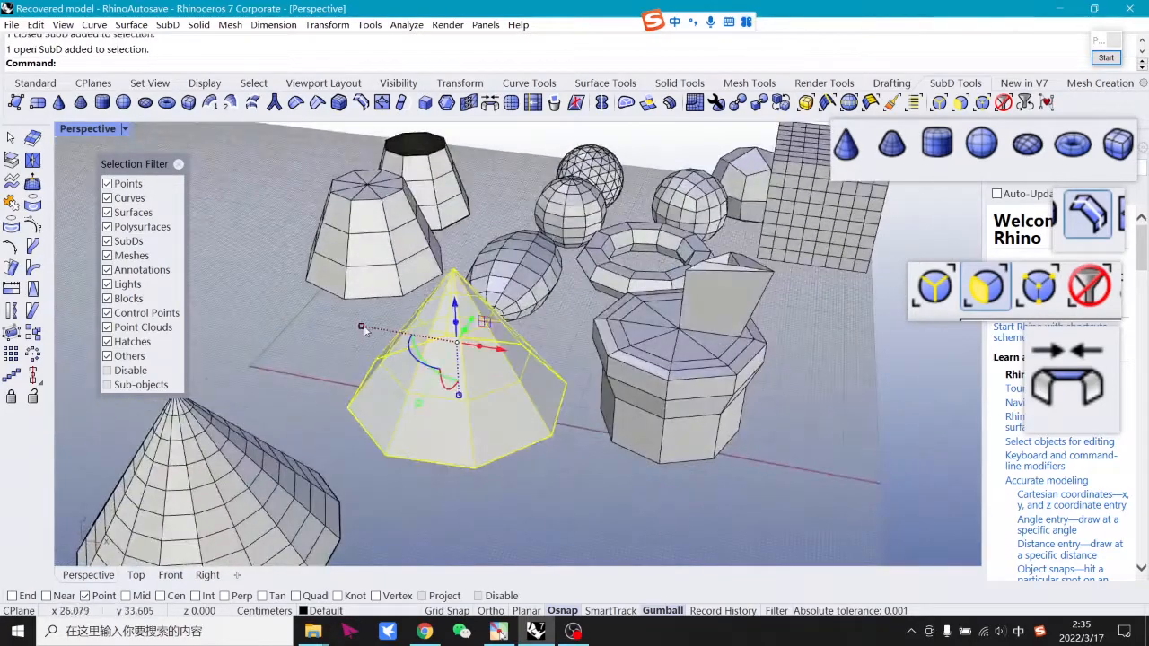
left_click_drag(495, 352, 386, 335)
left_click(648, 366)
Line up the eight-sided cone and the closed truncated cone so that one side face of each opposes the other.
right_click_drag(648, 366, 524, 330)
left_click(526, 373)
left_click(510, 314)
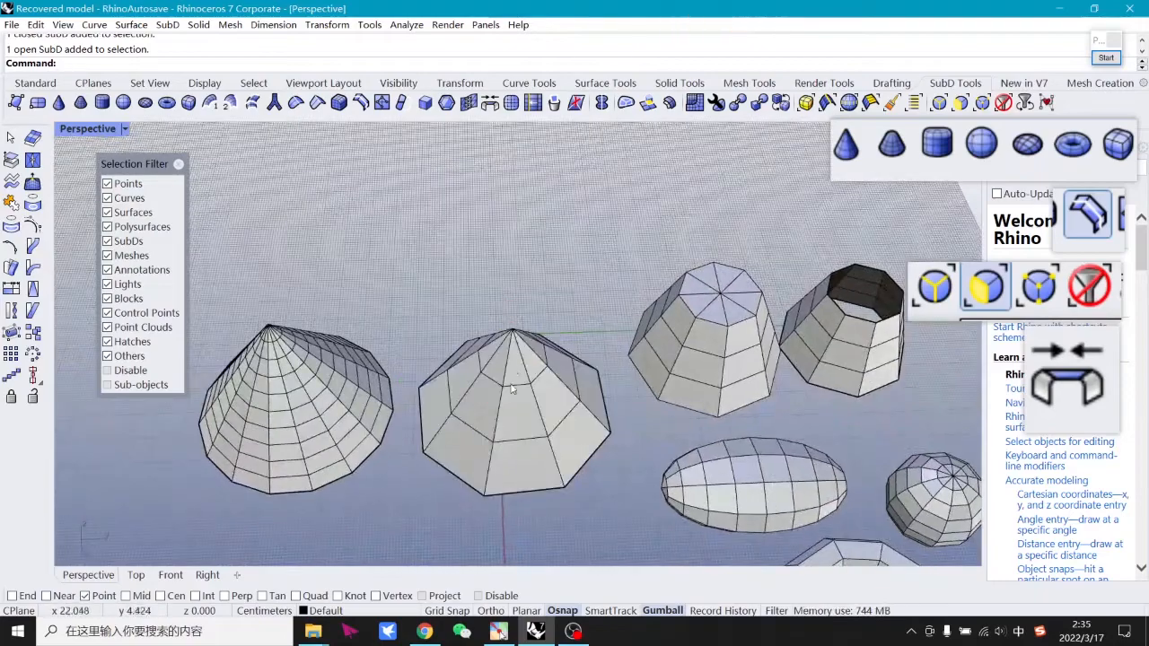
left_click(556, 385)
left_click(662, 391, "shift")
left_click(557, 436)
left_click_drag(508, 418, 510, 370)
left_click(633, 414)
right_click_drag(642, 408, 839, 422)
left_click(738, 408)
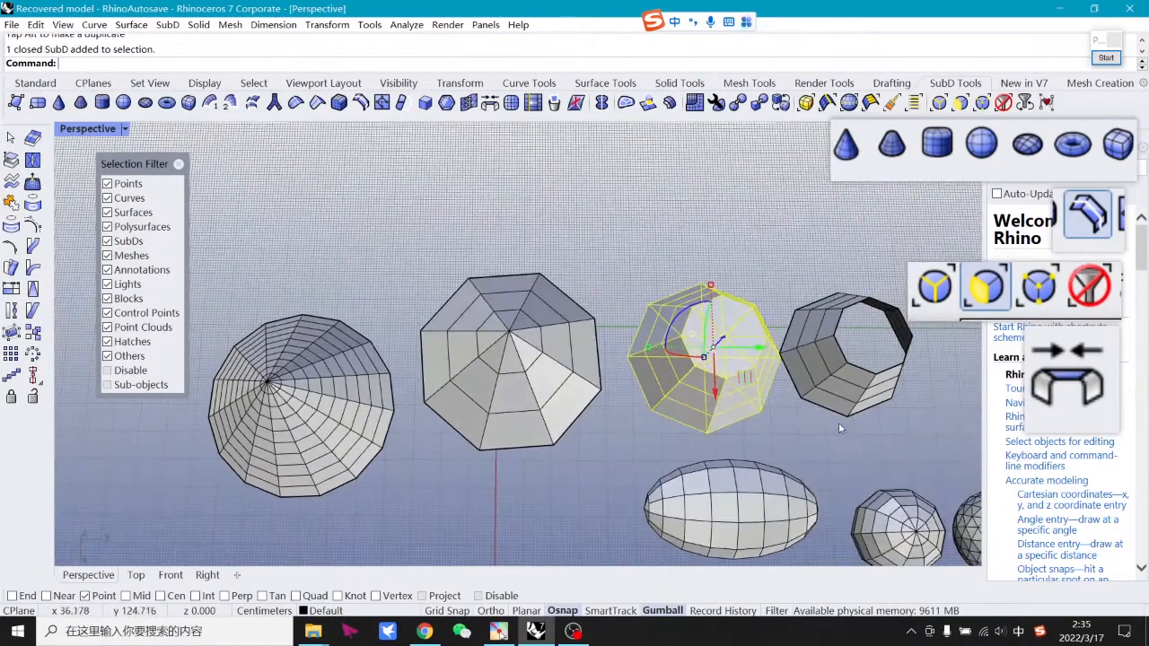
left_click_drag(680, 321, 684, 292)
left_click(614, 418)
Outline the opposing side faces of the cone and the truncated cone with a red annotation pen, and end the annotation.
right_click_drag(614, 417, 620, 341)
scroll(636, 337, "up", 6)
scroll(642, 409, "up", 8)
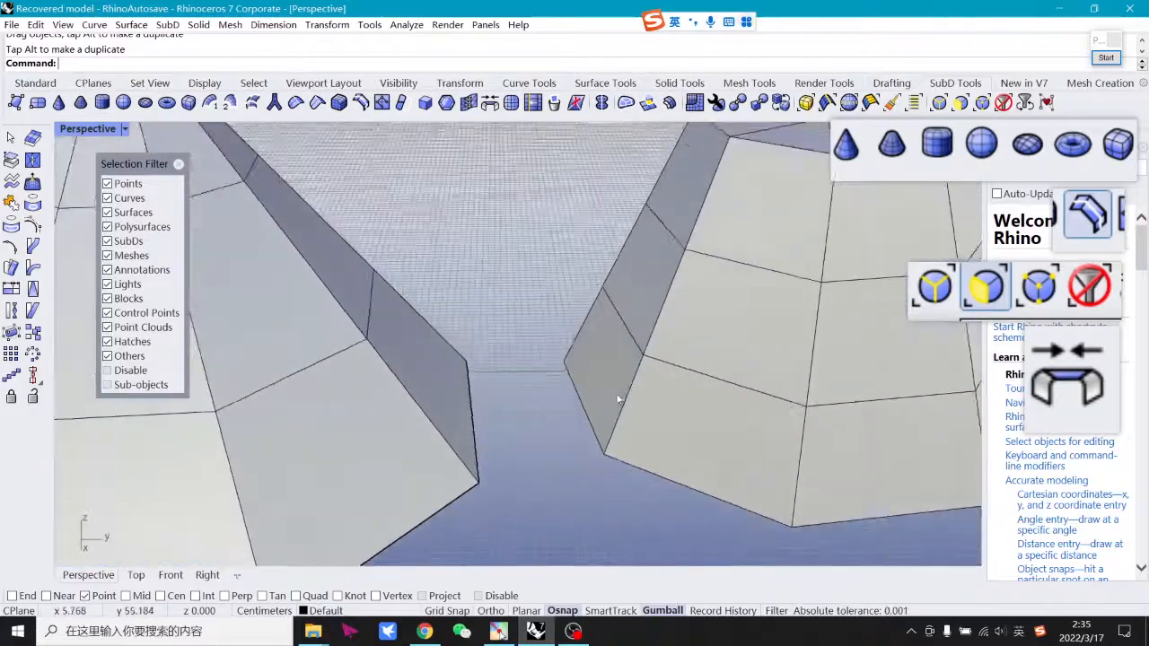
left_click(1105, 59)
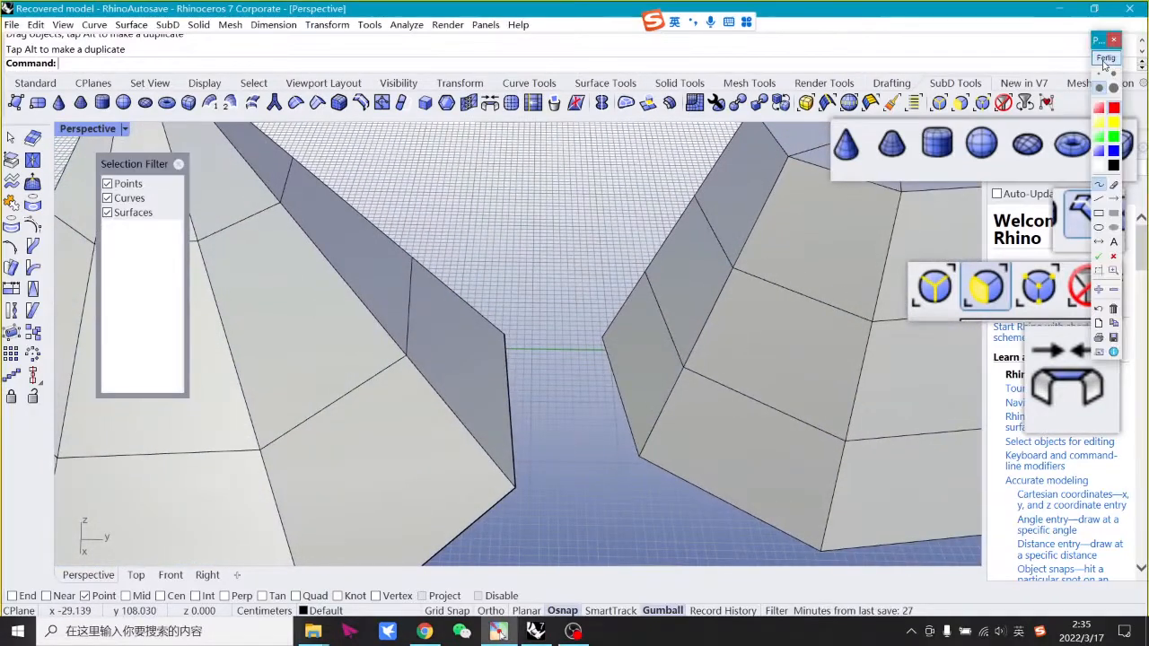
left_click_drag(407, 257, 400, 367)
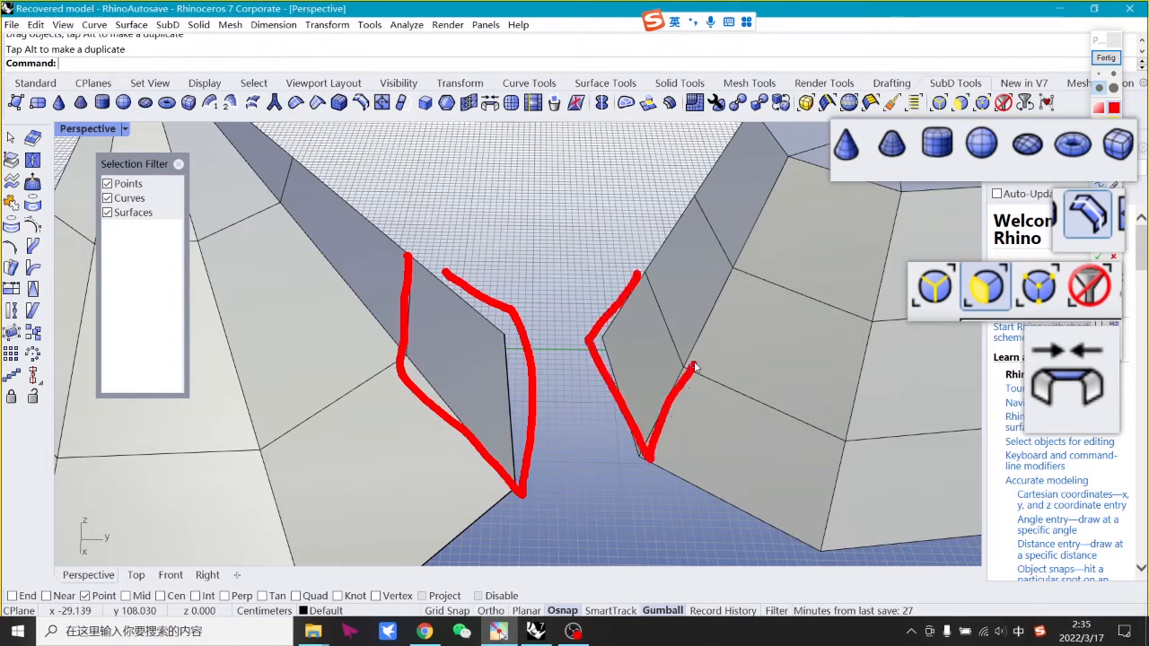
left_click(1105, 59)
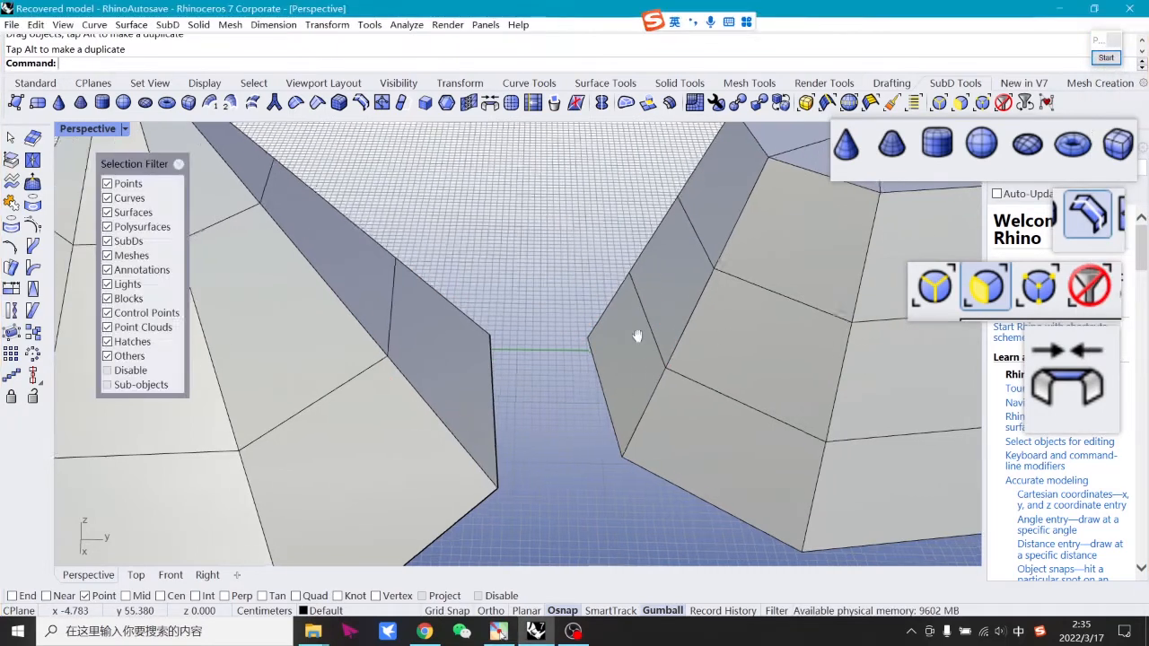
Try to bridge the opposing side faces of the cone and the closed truncated cone, and cancel the command.
scroll(619, 132, "up", 2)
left_click(491, 106)
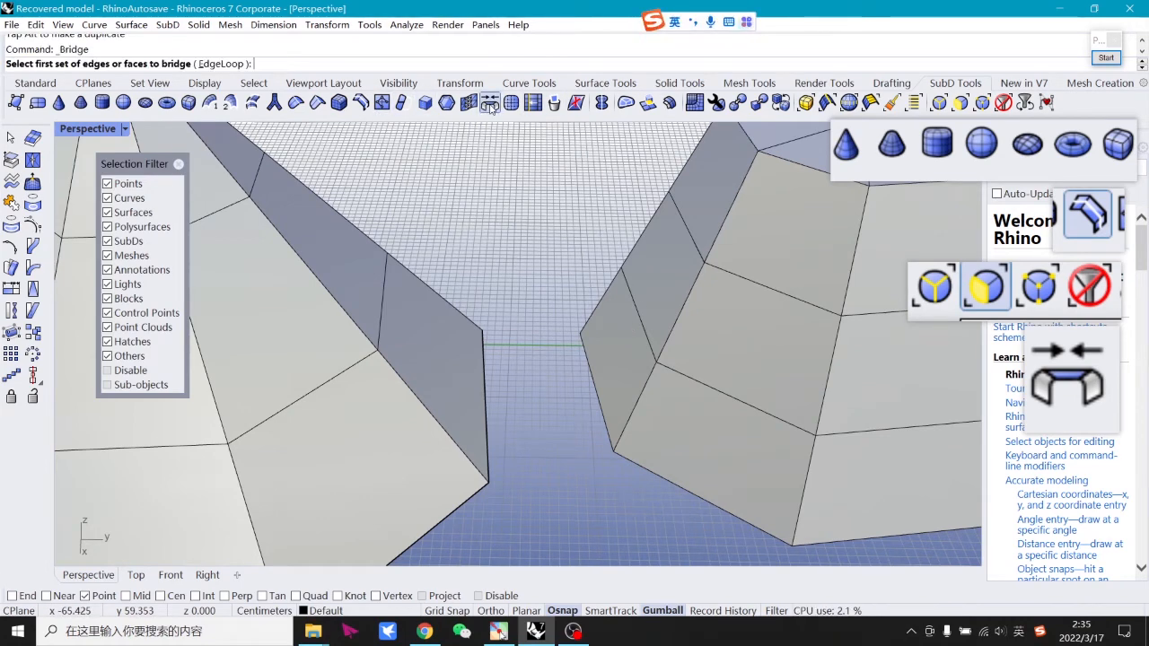
left_click(438, 357)
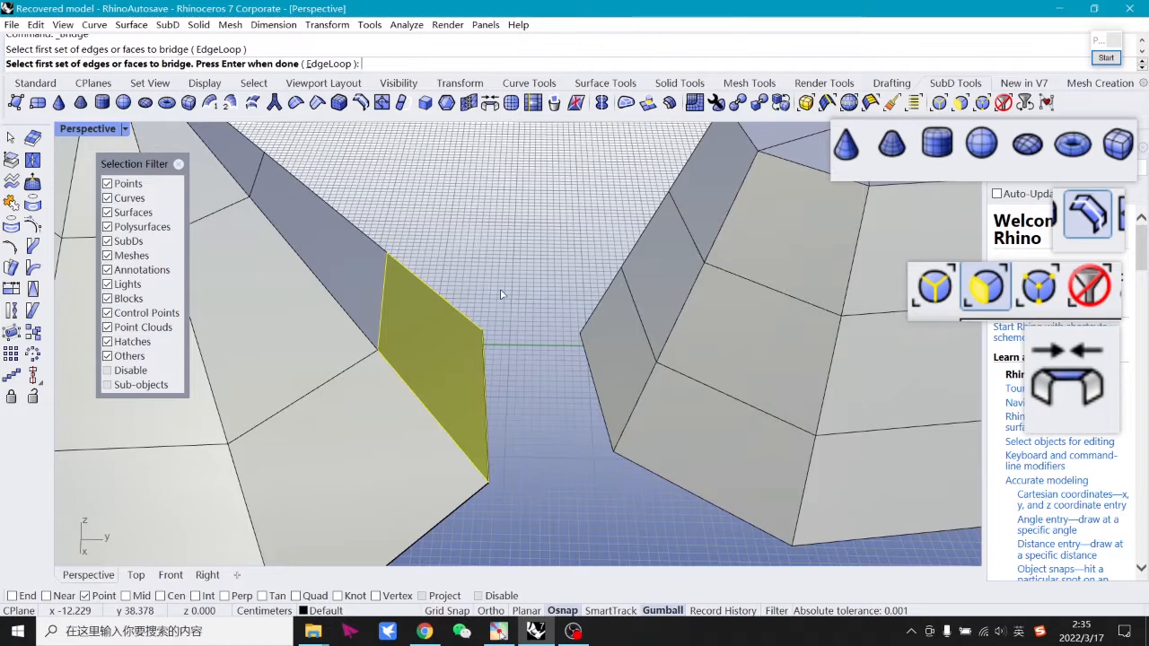
key("Return")
left_click(615, 358)
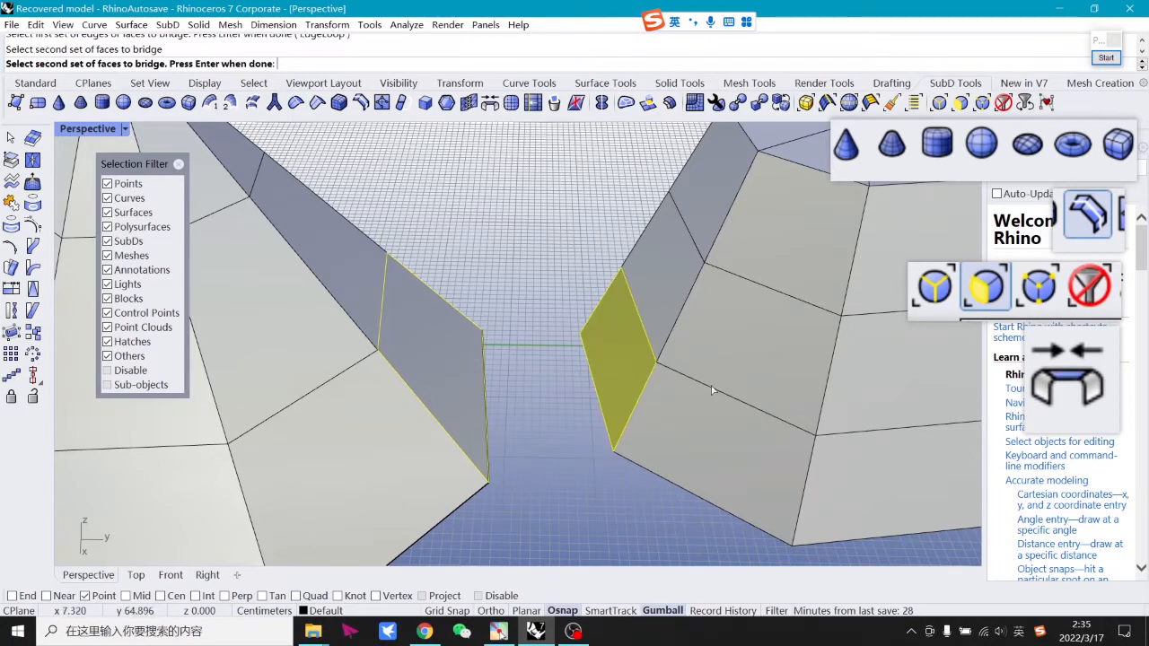
key("Return")
scroll(713, 356, "down", 5)
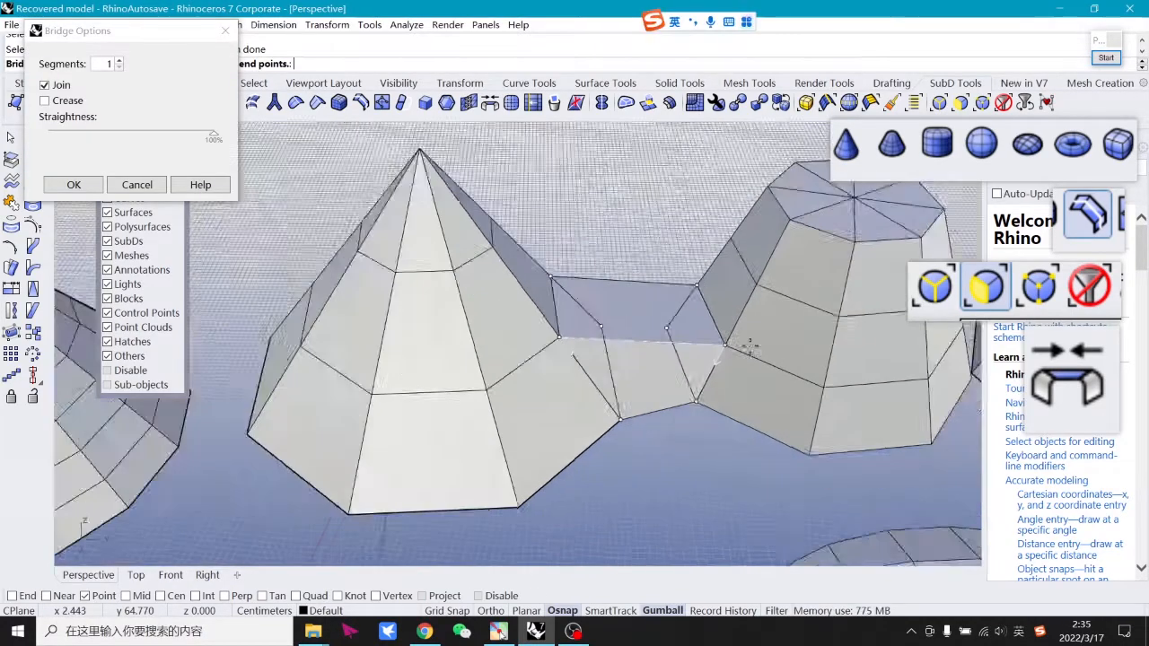
mouse_move(748, 346)
right_mouse_down()
mouse_move(742, 305)
mouse_move(692, 339)
mouse_move(433, 277)
mouse_move(736, 366)
mouse_move(658, 422)
mouse_move(733, 346)
right_mouse_up()
key("Escape")
Raise the ellipsoid and move it closer to the closed truncated cone.
left_click(658, 422)
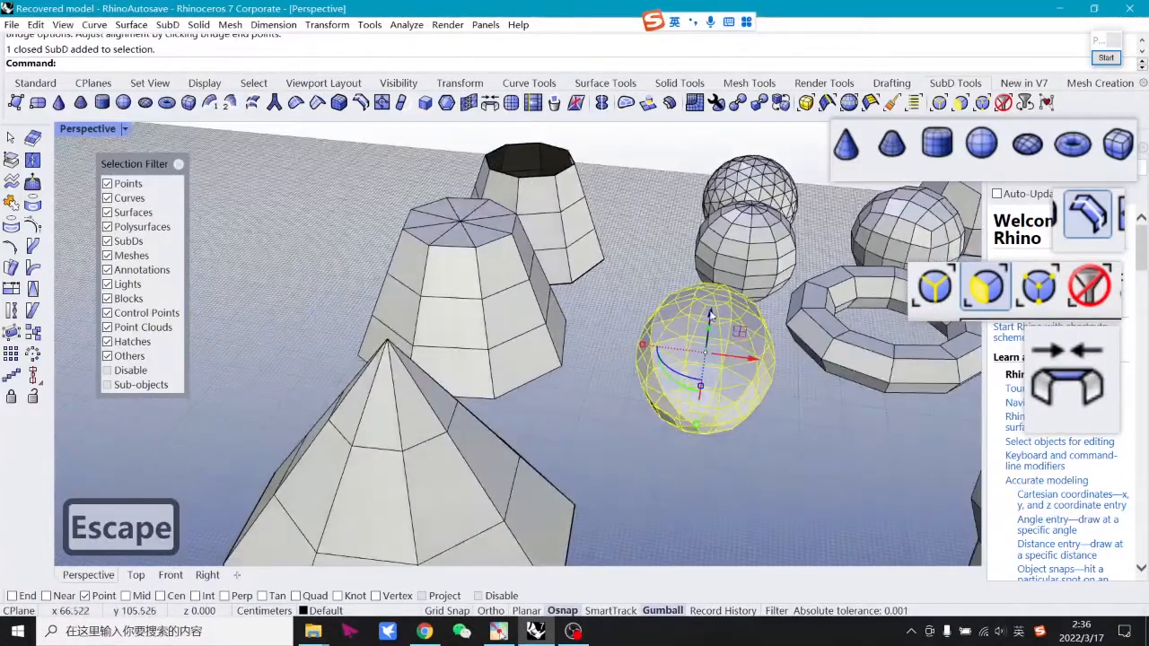
left_click_drag(712, 315, 713, 281)
left_click_drag(751, 325, 714, 323)
left_click(743, 410)
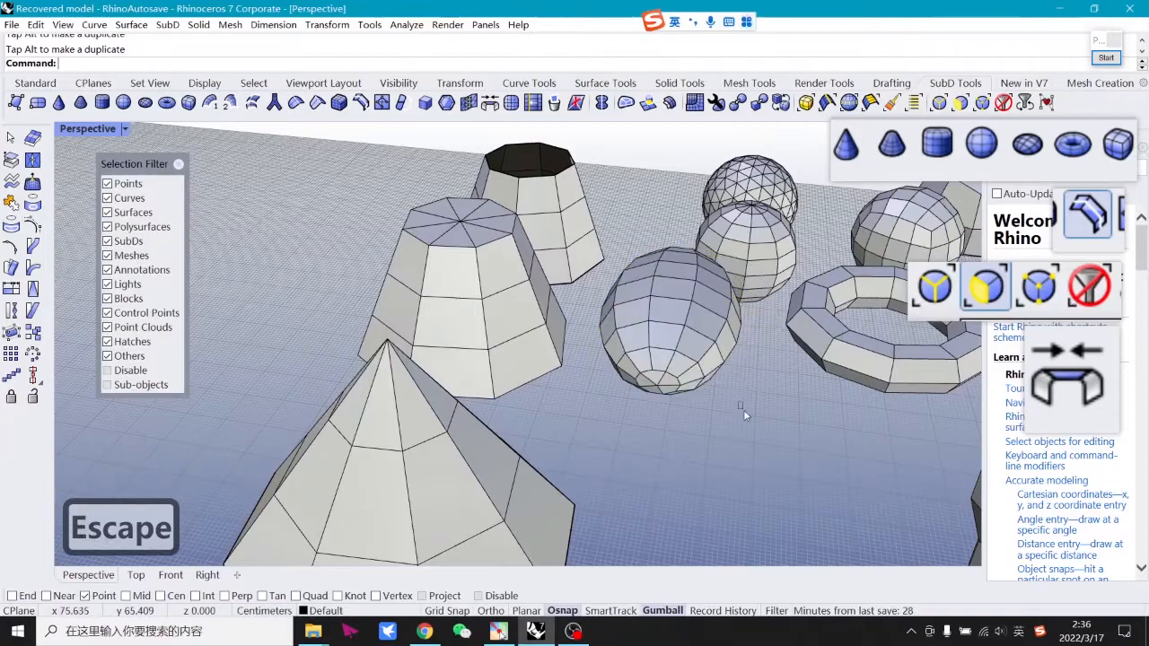
Restrict selection to faces and delete one side face each from the closed truncated cone and the ellipsoid where they face each other.
right_click_drag(744, 409, 745, 418)
scroll(649, 355, "up", 6)
right_click_drag(638, 351, 619, 395)
left_click(431, 359)
left_click(556, 305)
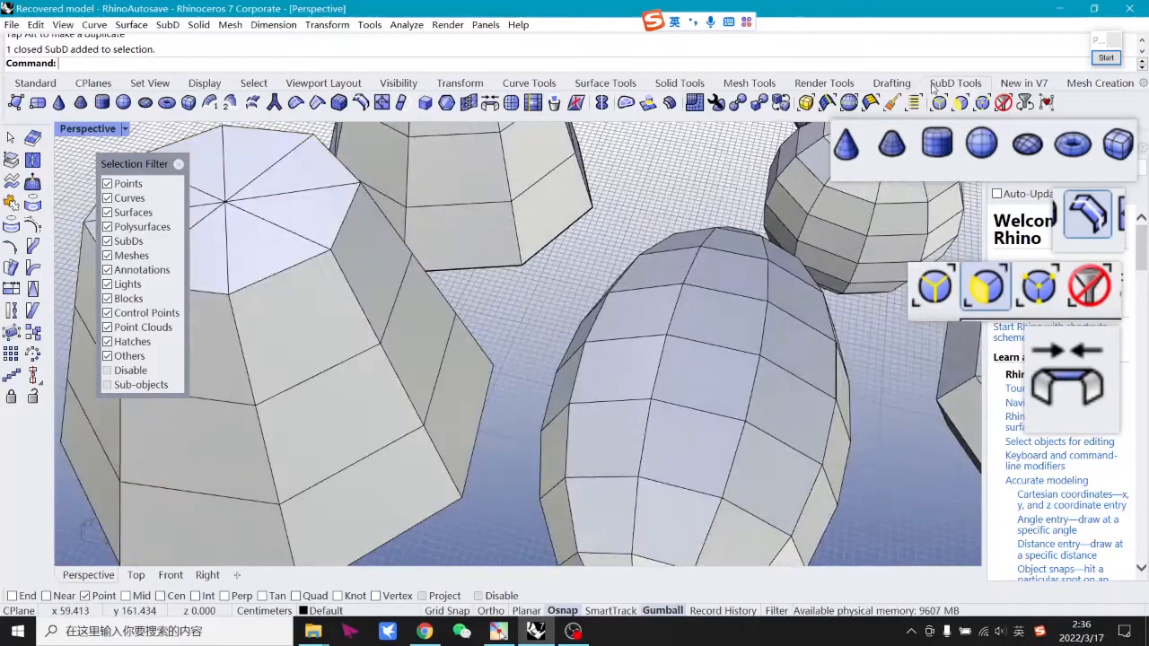
left_click(960, 102)
key("Delete")
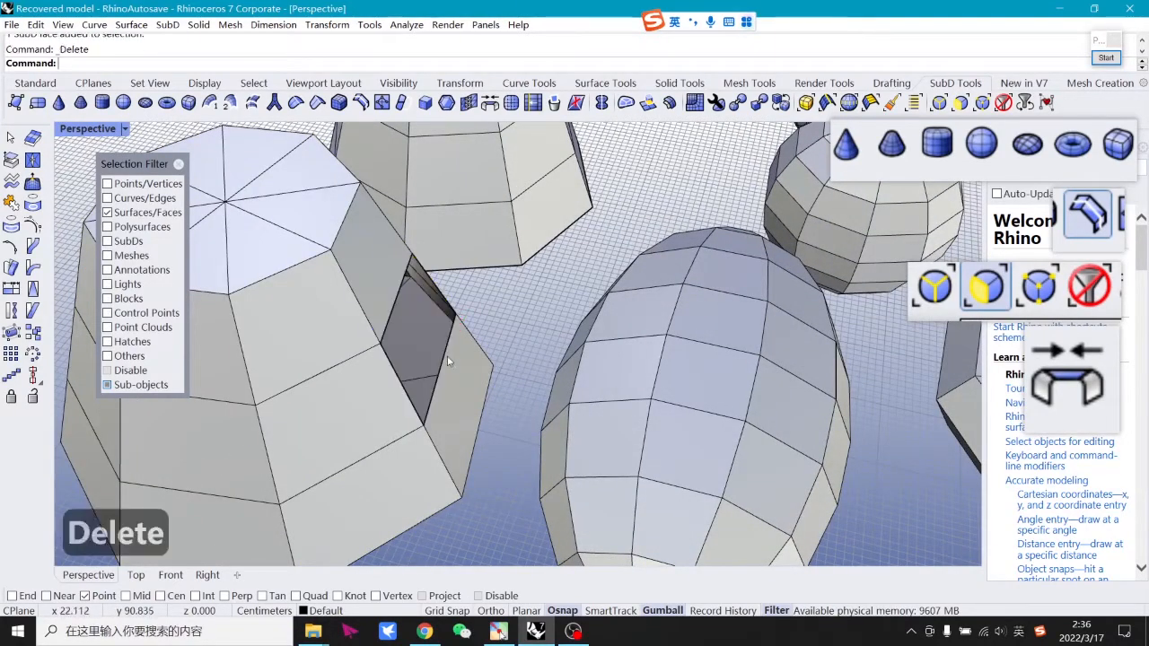
right_click_drag(447, 356, 696, 332)
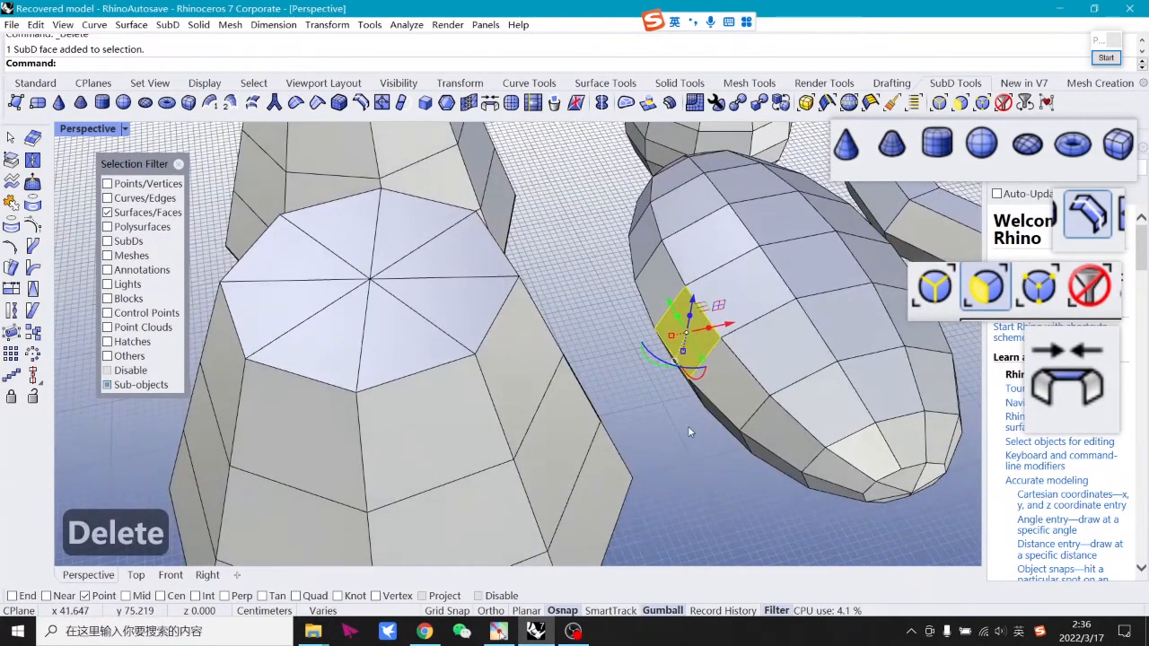
key("Delete")
right_click_drag(689, 426, 700, 358)
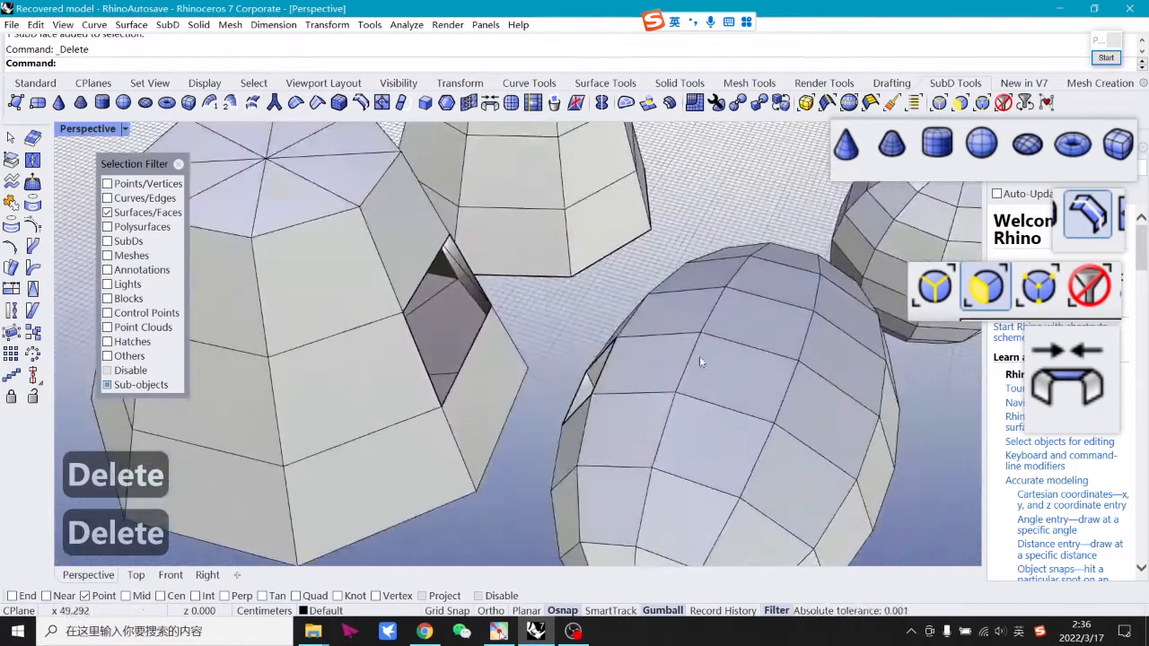
Bridge the full border of the truncated cone's opening to the full border of the ellipsoid's opening.
left_click(467, 103)
scroll(501, 360, "up", 5)
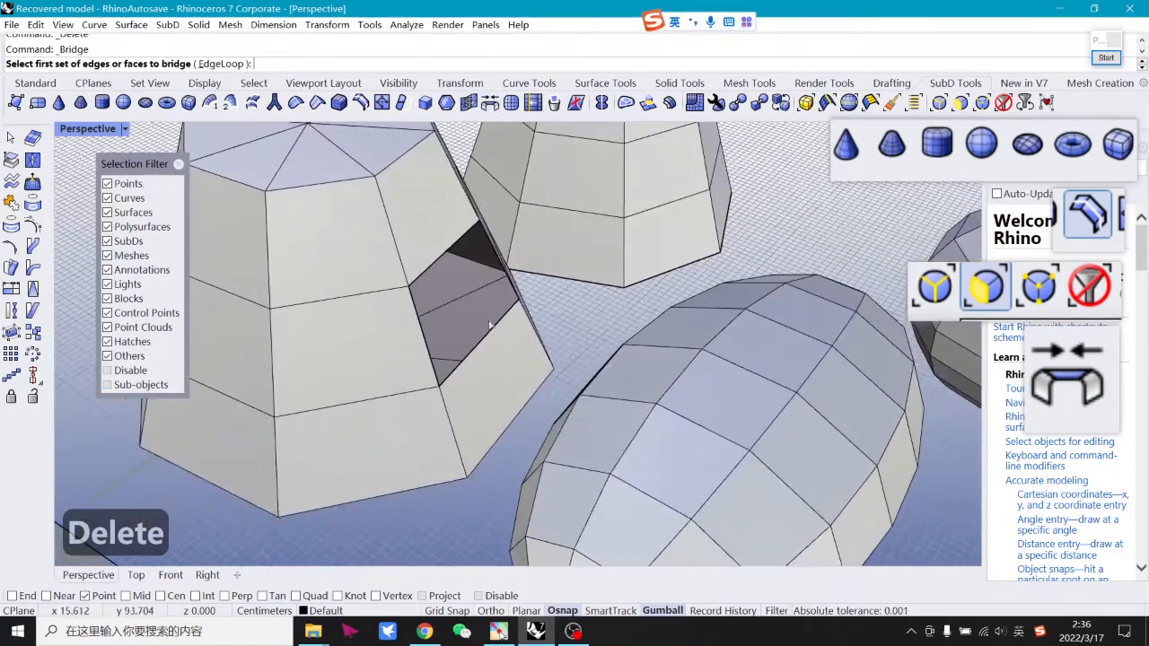
left_click(436, 273)
right_click_drag(519, 310, 616, 344)
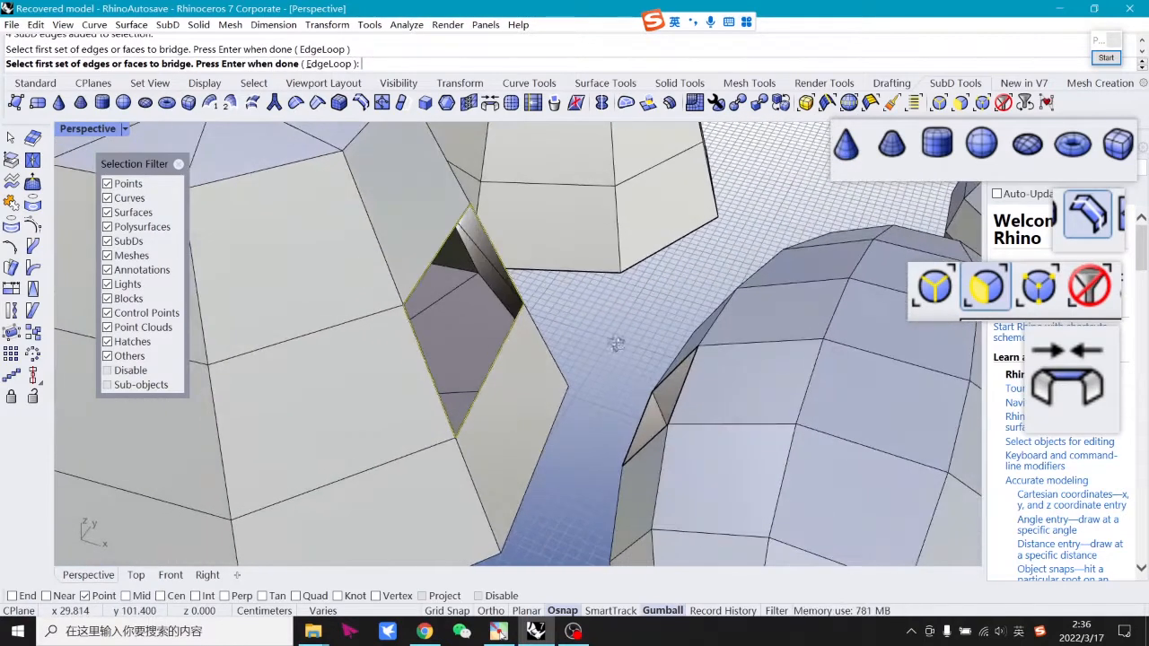
right_click(551, 312)
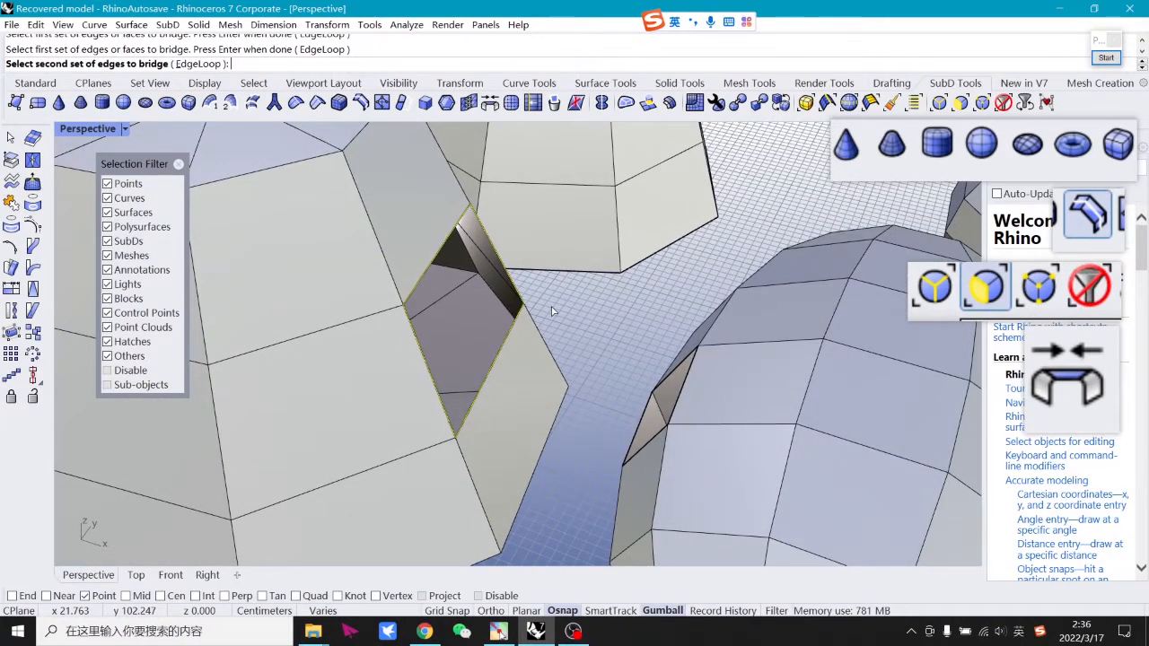
right_click_drag(552, 312, 744, 371)
left_click(664, 373)
right_click(636, 347)
right_click(715, 344)
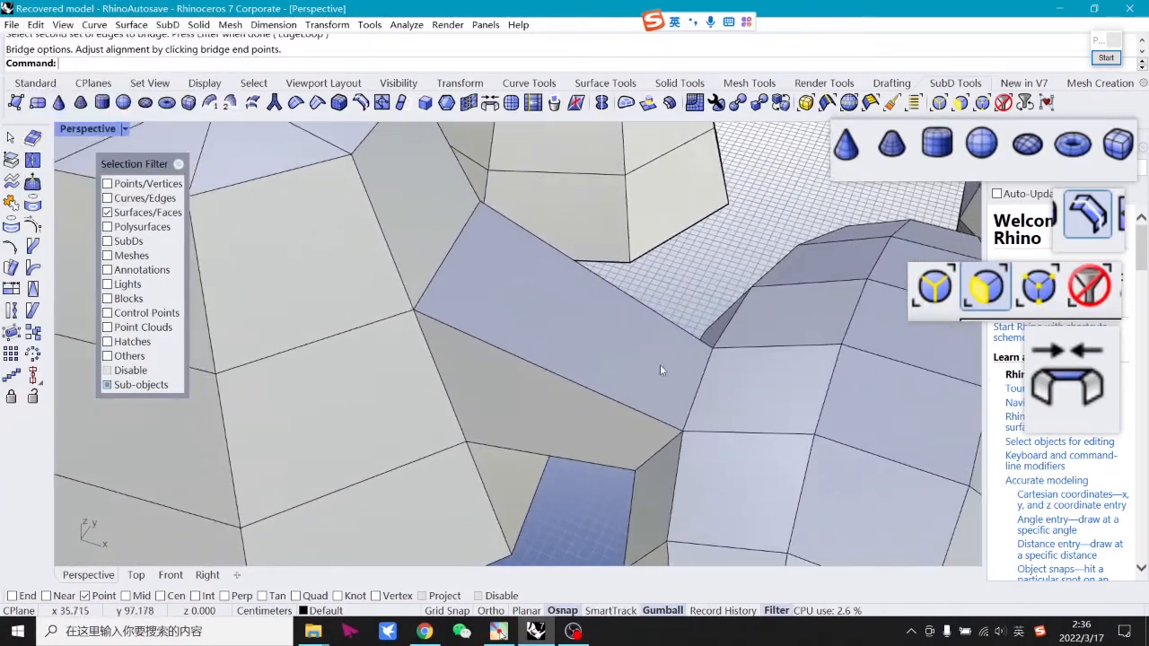
Undo the bridge between the truncated cone and the ellipsoid.
left_click(629, 352)
left_click(675, 306)
key("ctrl+z")
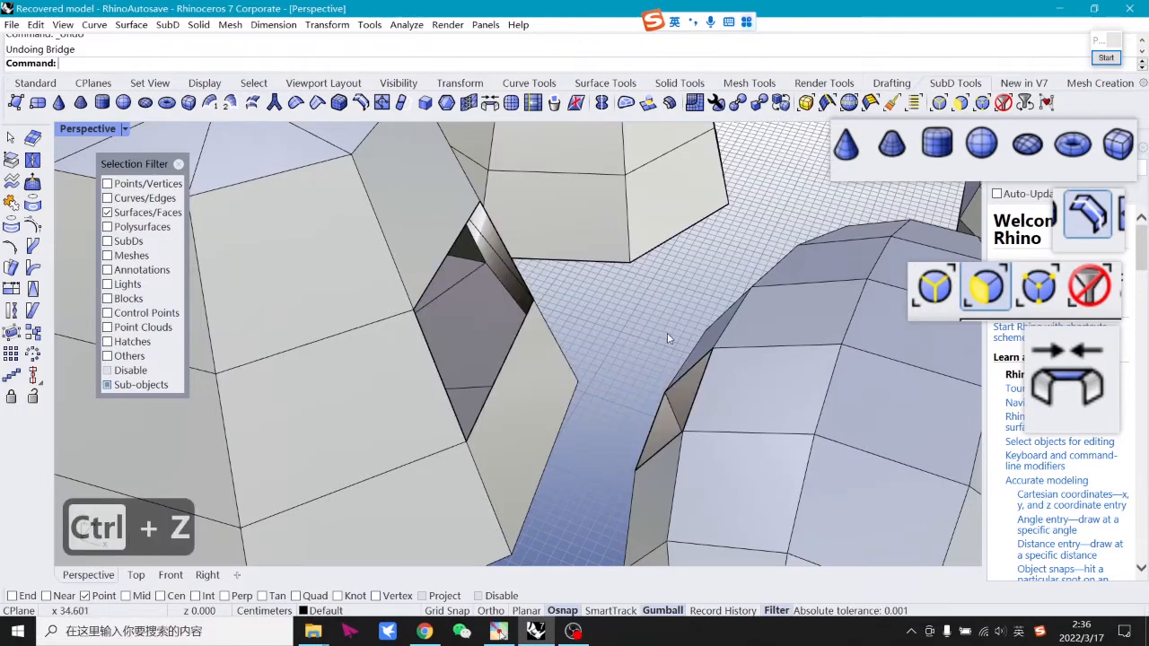
Set up a bridge from the upper edge of the truncated cone's opening to the near edge of the ellipsoid's opening.
right_click_drag(667, 334, 722, 267)
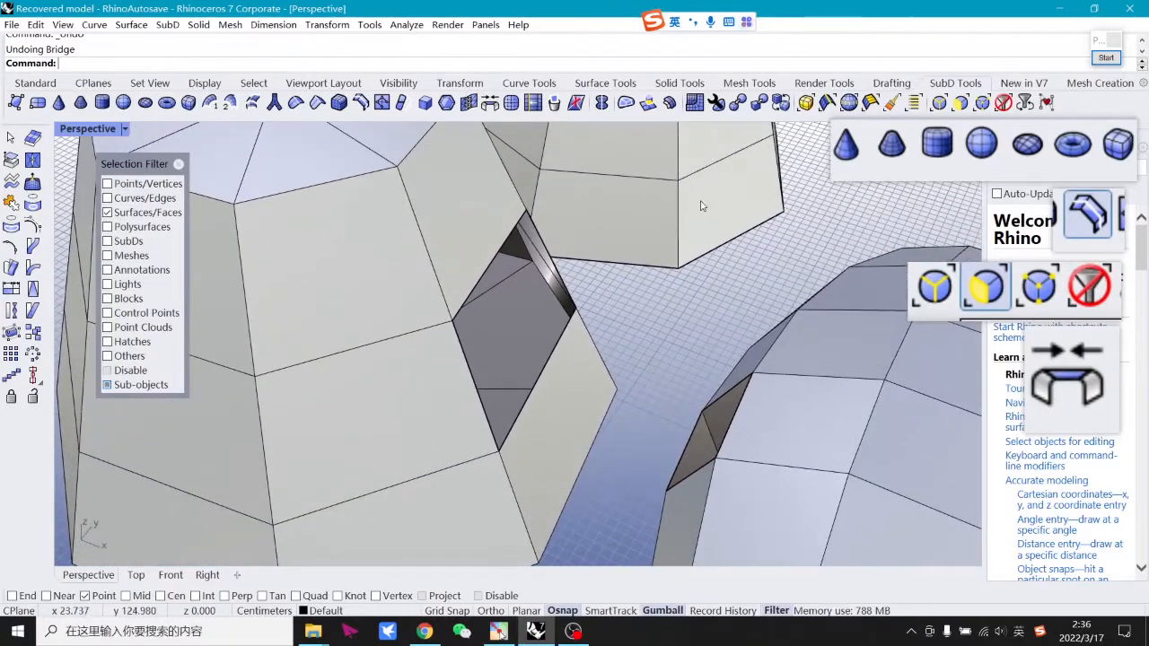
right_click_drag(635, 269, 715, 391)
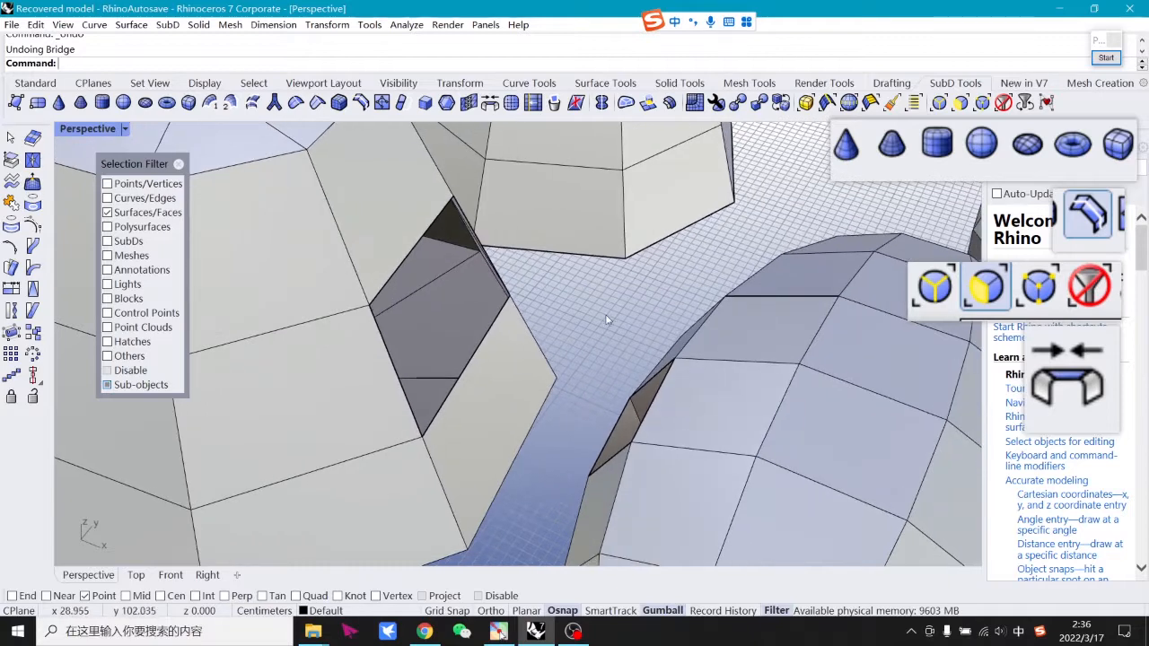
left_click(416, 259)
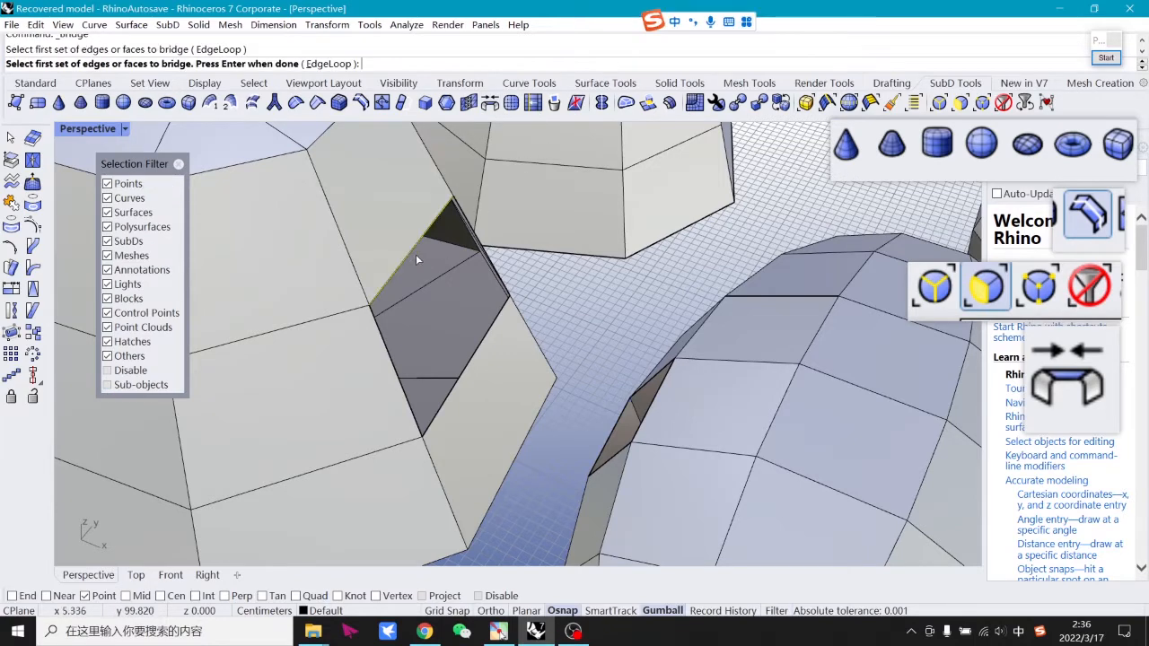
key("Return")
right_click_drag(604, 285, 690, 310)
left_click(664, 374)
right_click_drag(664, 374, 734, 316)
key("Return")
Compare the bridge in smooth and flat SubD display and accept it with 1 segment, Join on and 100% straightness.
scroll(633, 298, "down", 5)
key("Tab")
scroll(754, 287, "down", 5)
key("Tab")
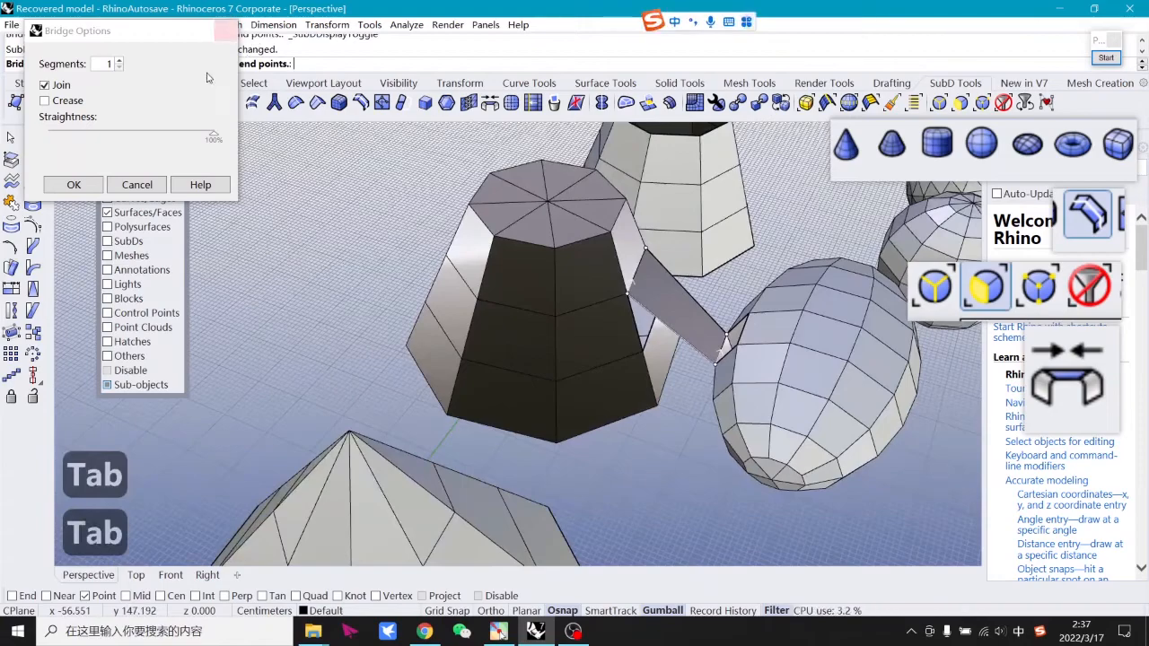
left_click(87, 185)
key("Tab")
right_click_drag(643, 322, 750, 277)
key("Tab")
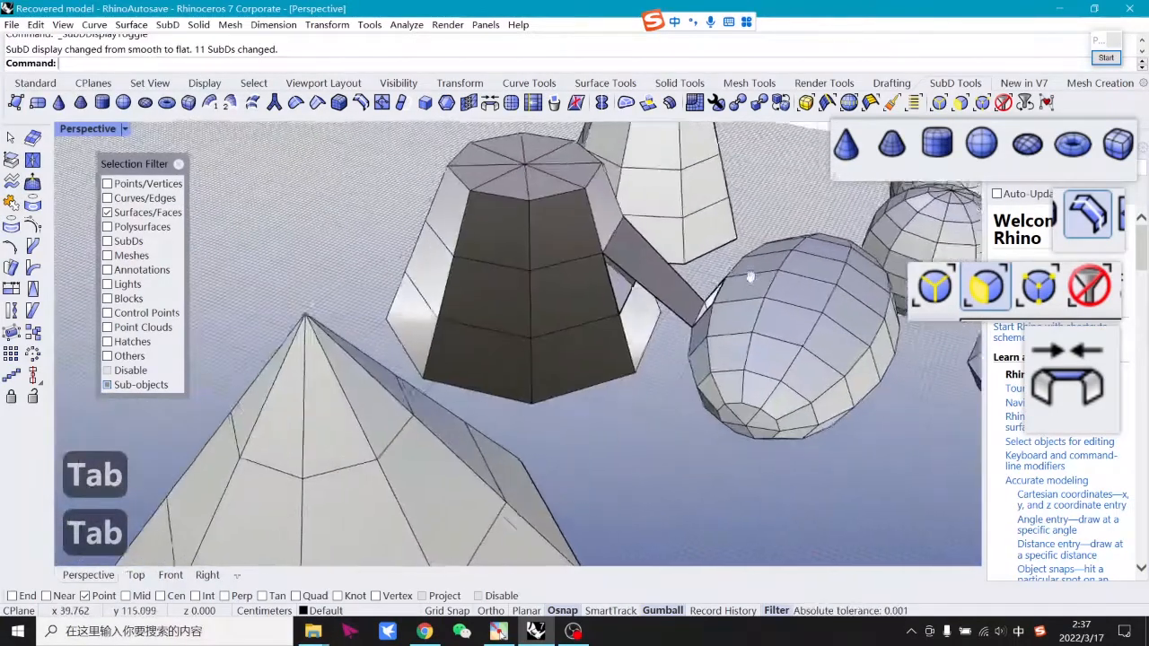
Filter selection to edges and bridge a side edge of the truncated cone's opening to the upper adjacent edge of the ellipsoid's opening.
scroll(751, 277, "up", 8)
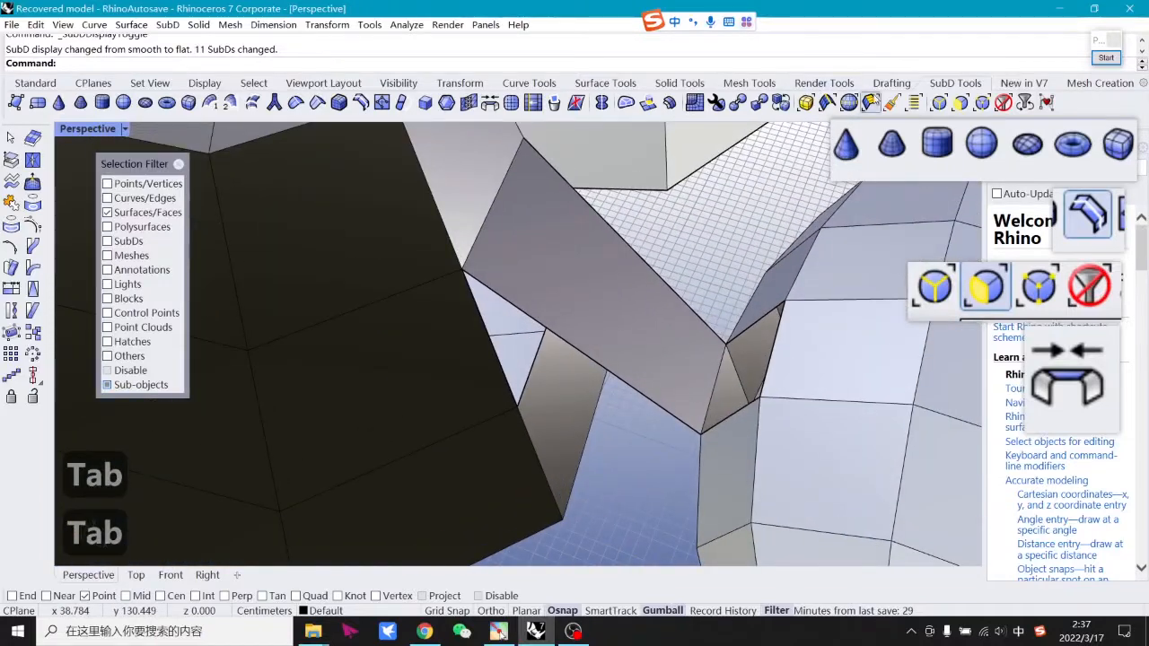
left_click(938, 103)
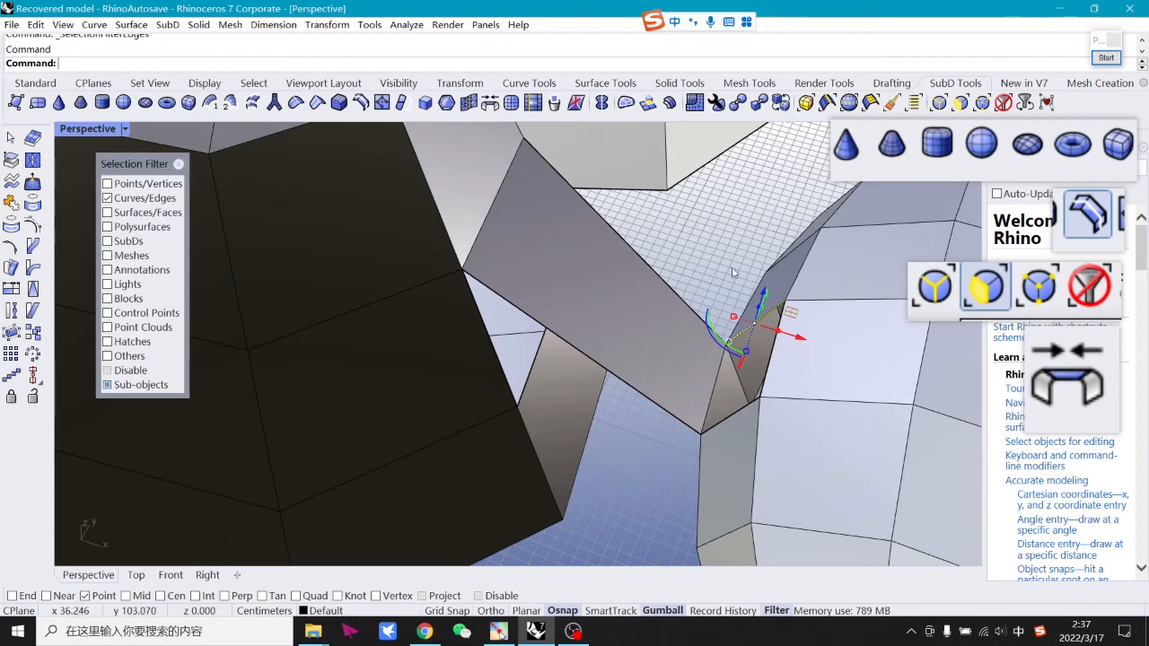
left_click(490, 105)
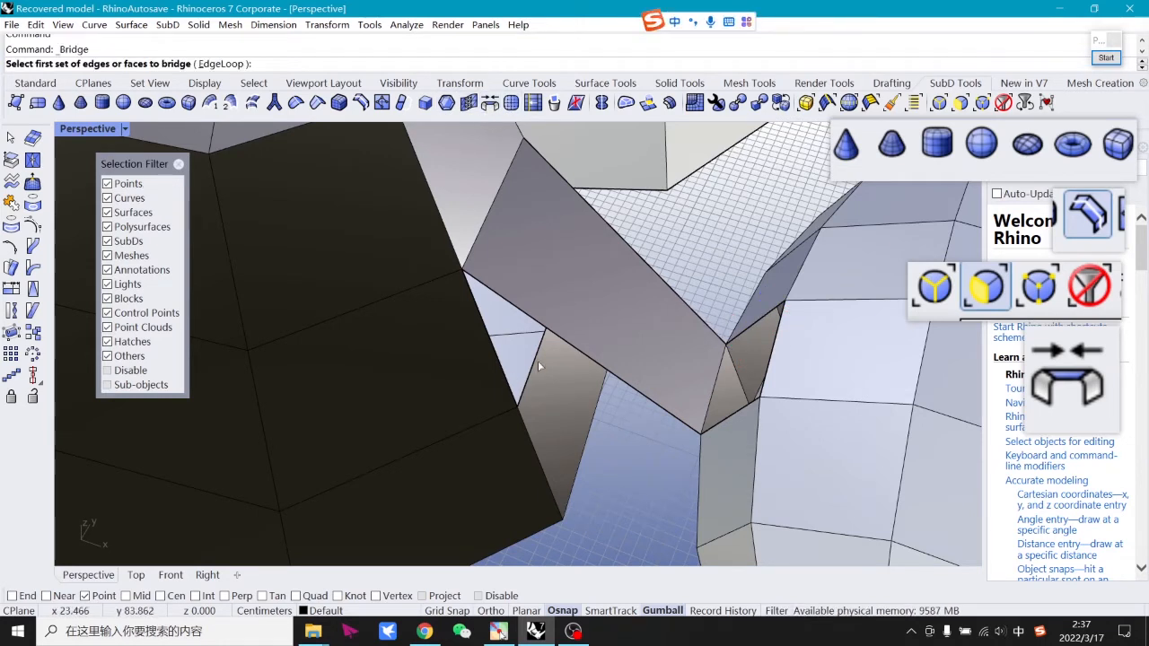
left_click(507, 377)
key("Return")
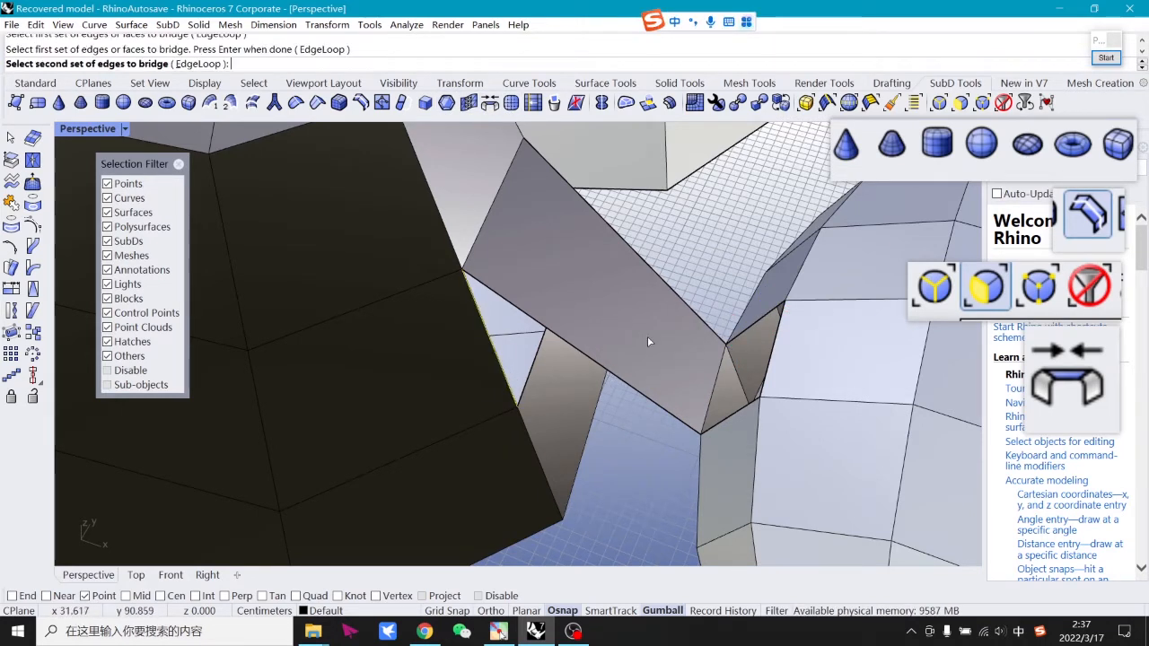
left_click(757, 323)
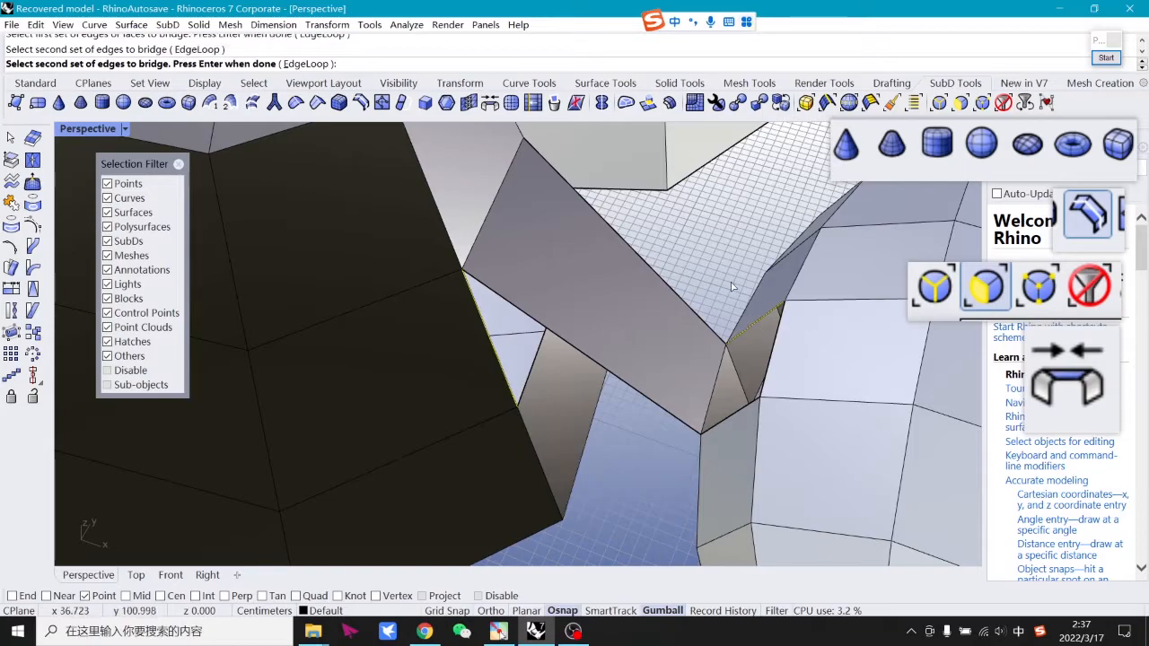
key("Return")
scroll(720, 267, "down", 5)
right_click_drag(720, 266, 686, 332)
key("Return")
scroll(685, 333, "up", 7)
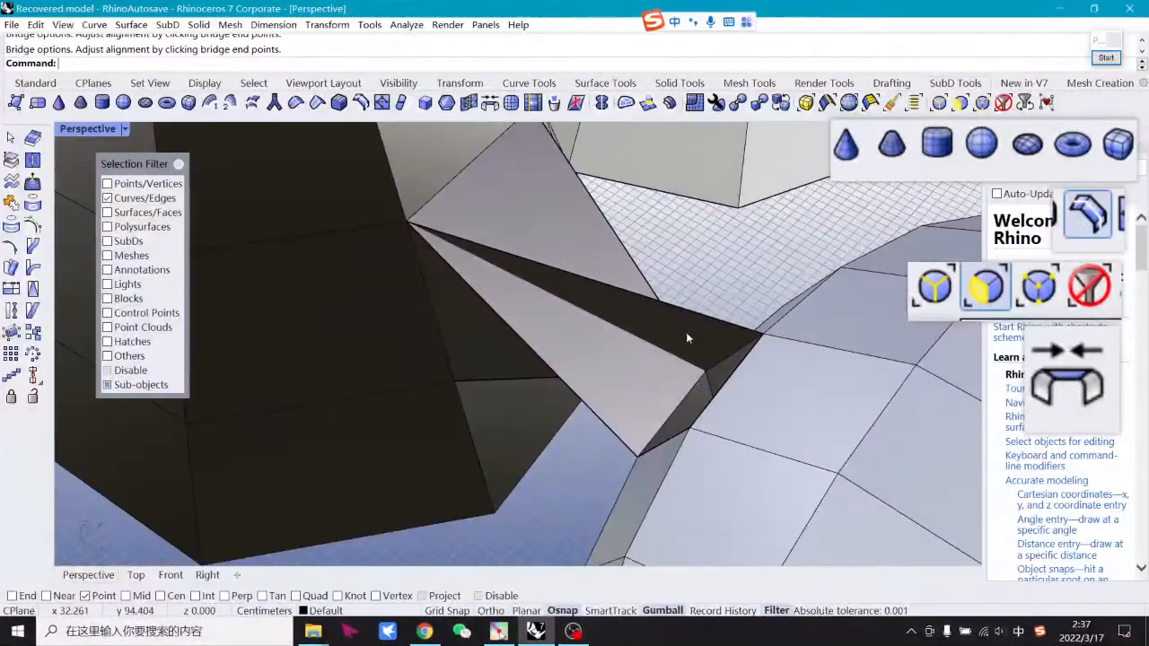
Bridge the lower edge of the ellipsoid's opening to the opposite side edge of the truncated cone's opening with 1 segment, Join on and 100% straightness.
key("Return")
left_click(665, 445)
key("Return")
scroll(665, 440, "down", 5)
right_click_drag(665, 440, 485, 328)
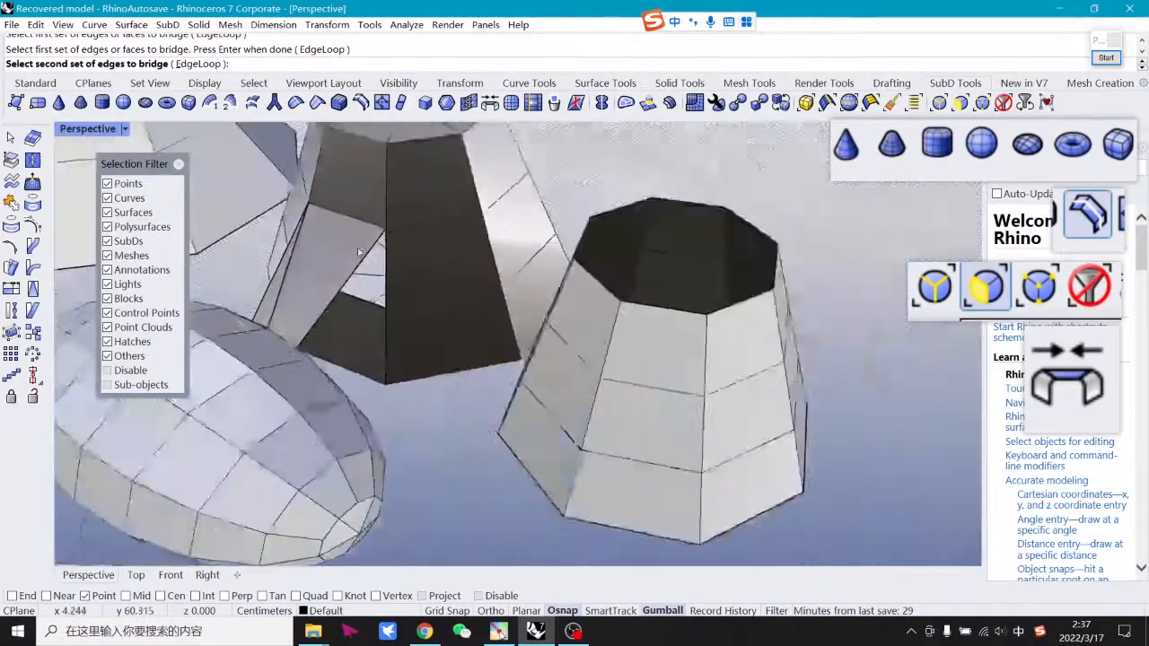
scroll(485, 328, "up", 5)
left_click(479, 336)
key("Return")
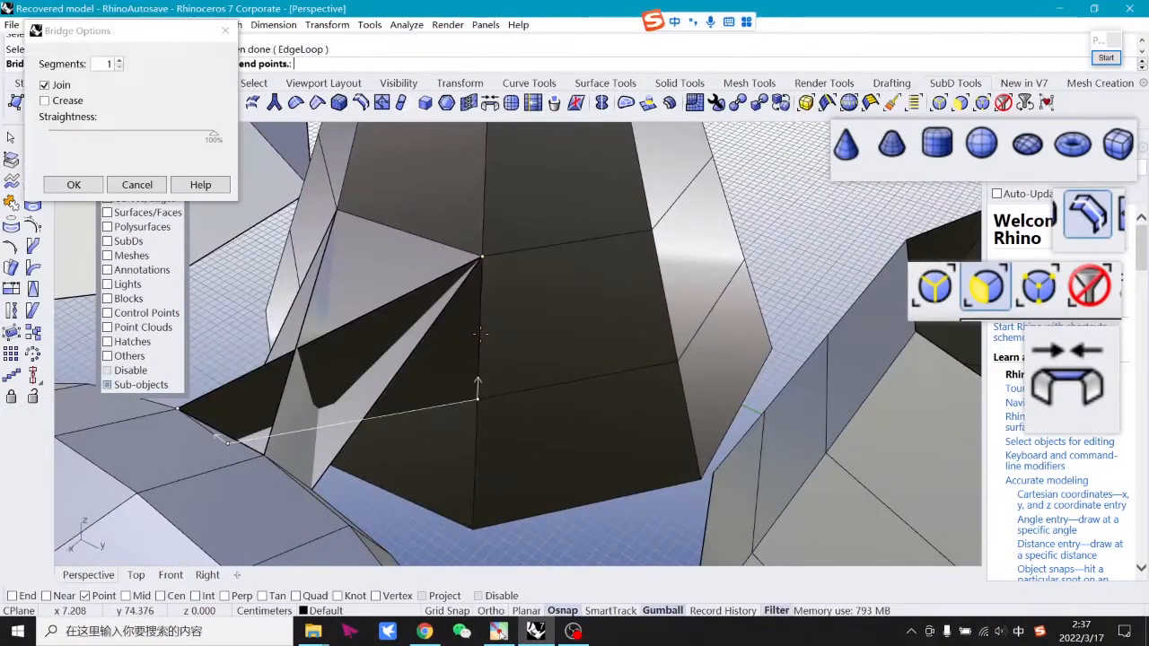
key("Return")
Check the bridged strips in smooth SubD display and undo the three edge bridges between the truncated cone and the ellipsoid.
scroll(493, 351, "down", 3)
scroll(492, 351, "up", 2)
right_click_drag(492, 351, 730, 339, "shift")
key("Tab")
scroll(673, 404, "up", 3)
key("ctrl+z")
key("ctrl+z")
key("ctrl+z")
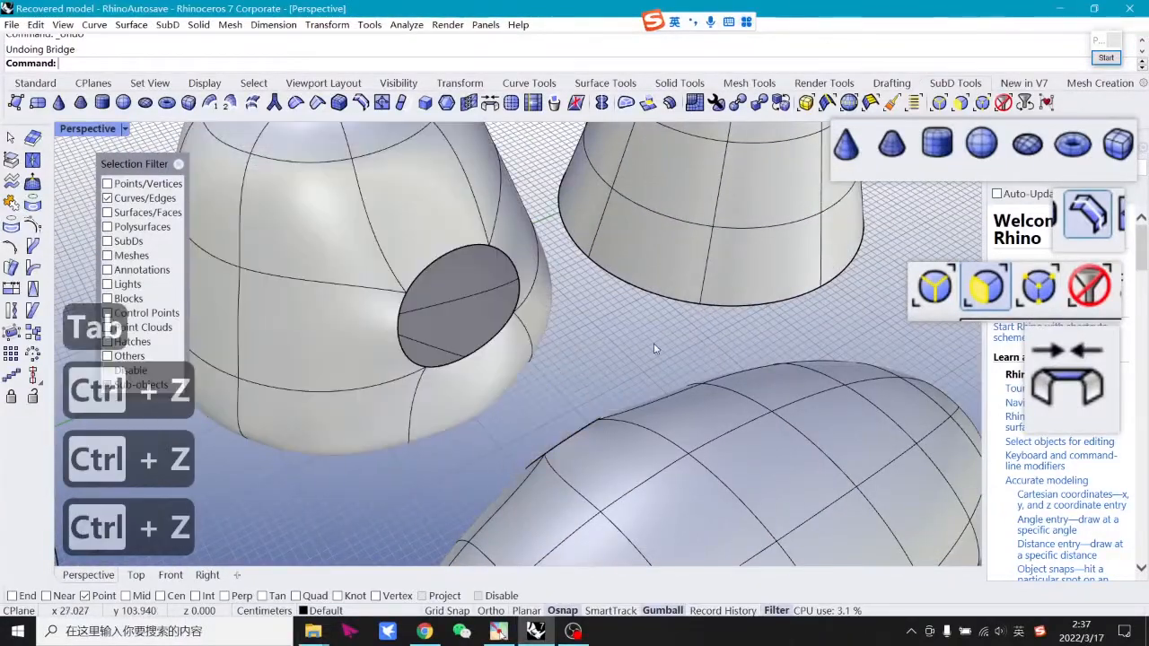
Examine the separated truncated cone and ellipsoid with their openings, along with the surrounding SubD primitives.
right_click_drag(654, 343, 731, 393)
scroll(606, 344, "up", 3)
scroll(604, 344, "down", 5)
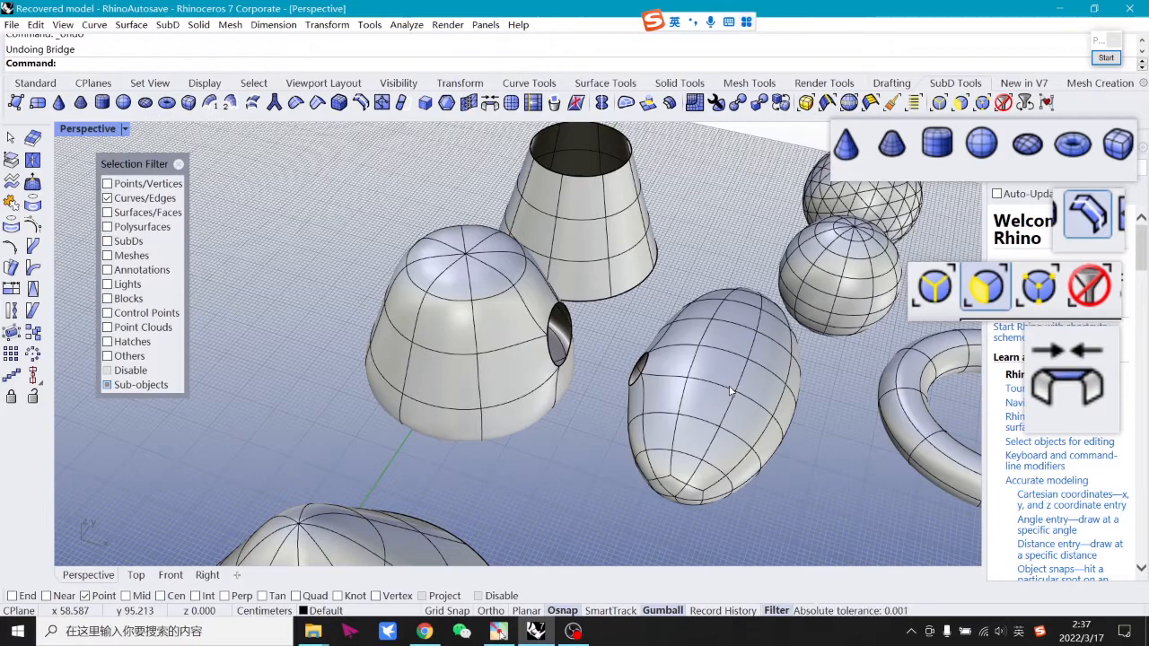
key("shift")
scroll(673, 435, "down", 2)
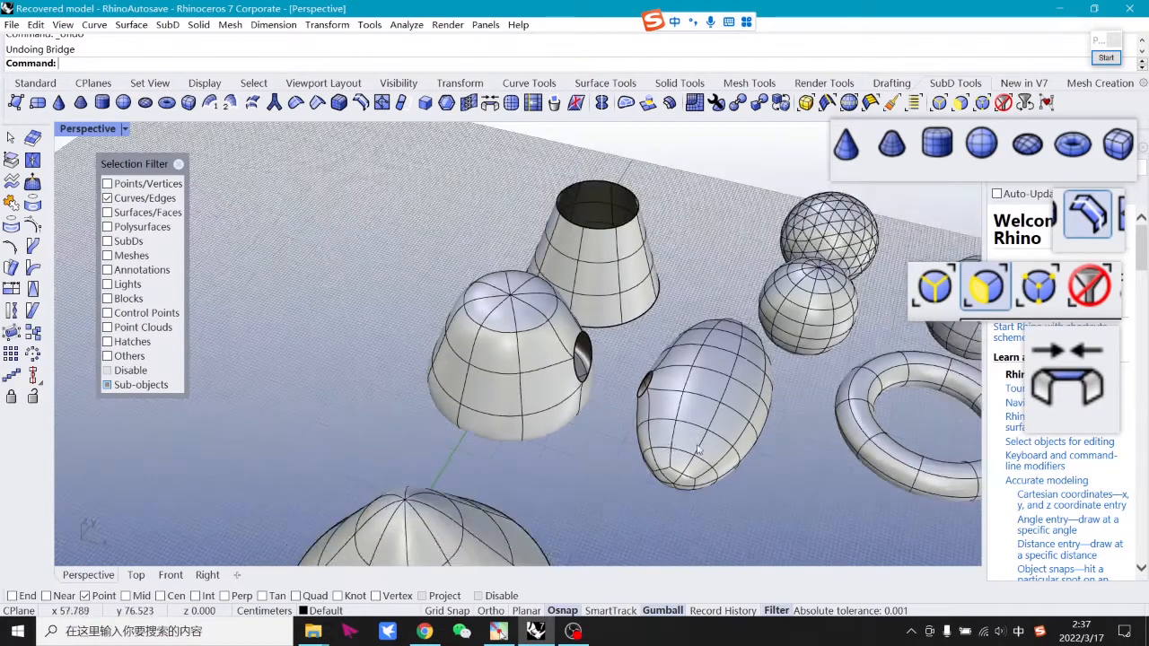
right_click_drag(697, 449, 628, 442)
scroll(720, 440, "down", 3)
right_click_drag(726, 464, 682, 481, "shift")
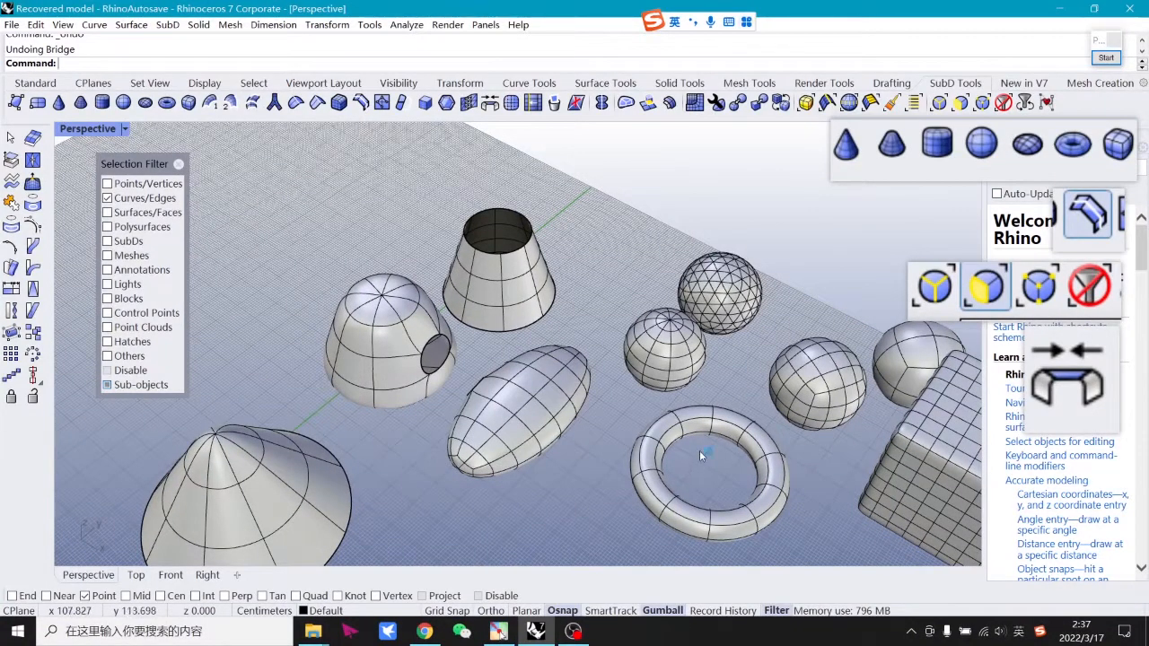
right_click_drag(699, 451, 678, 433)
scroll(682, 427, "down", 6)
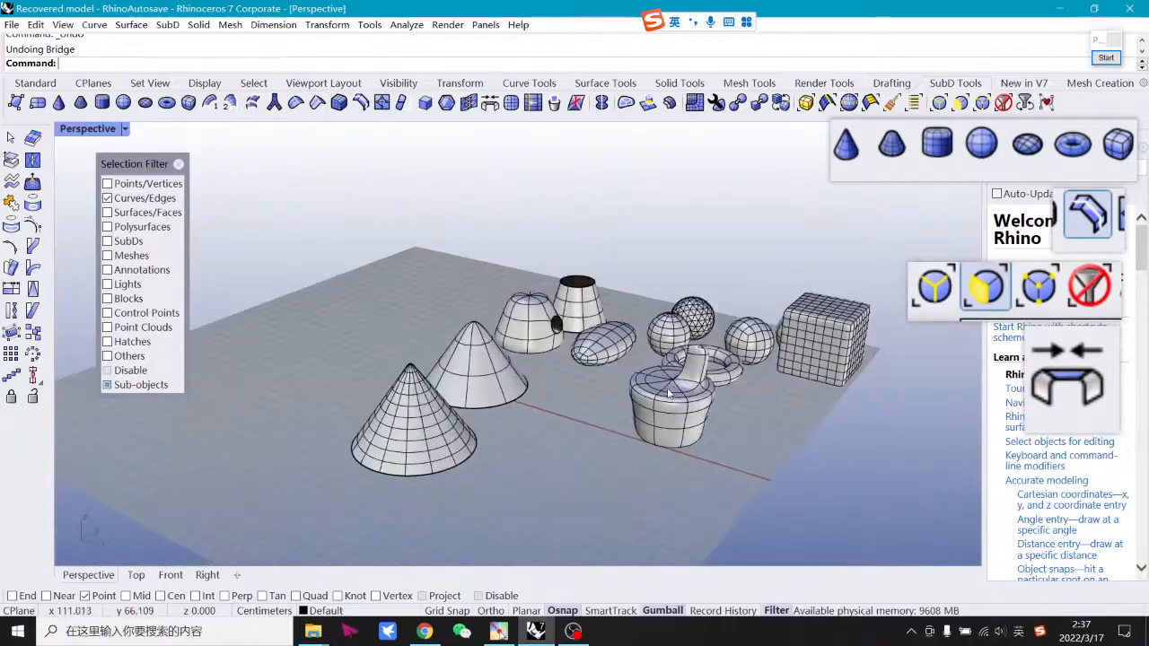